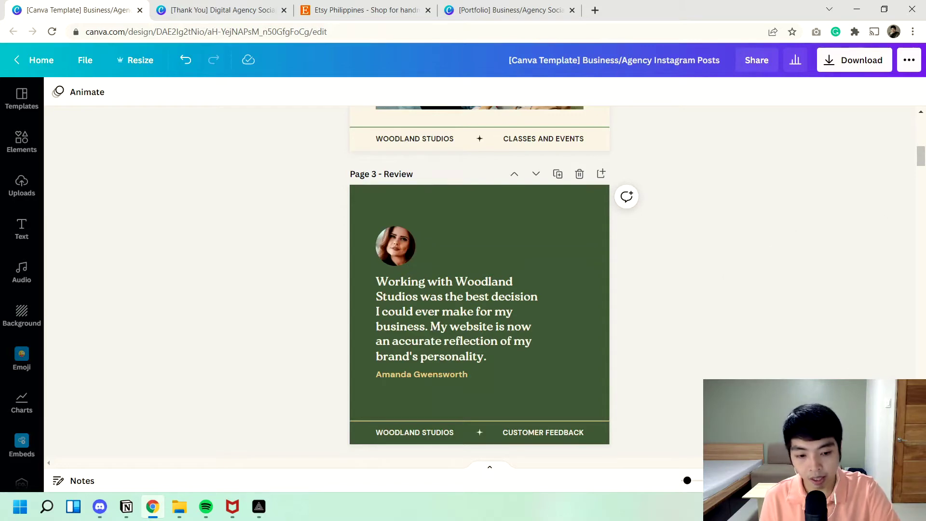
# Display all pages of the Instagram post template in grid view and look over the whole set
pyautogui.click(840, 481)
pyautogui.scroll(-3, 699, 284)
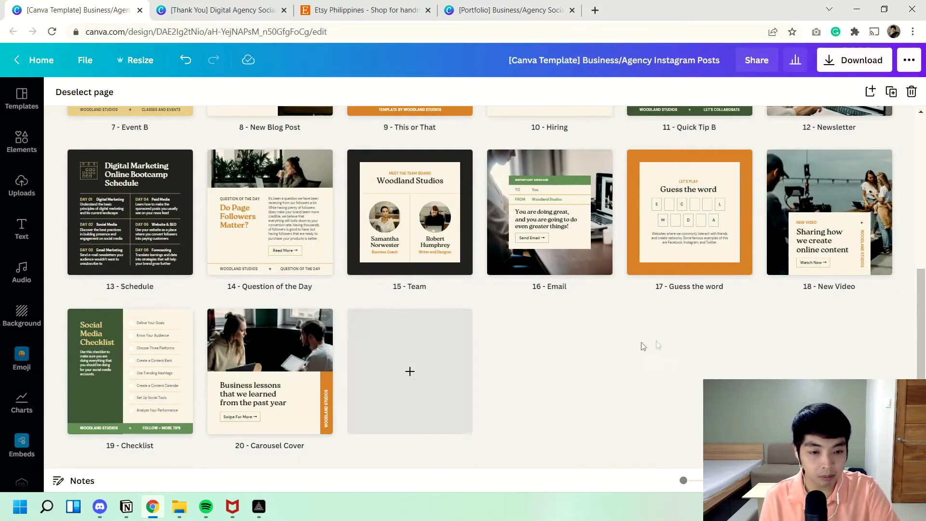
pyautogui.scroll(5, 280, 341)
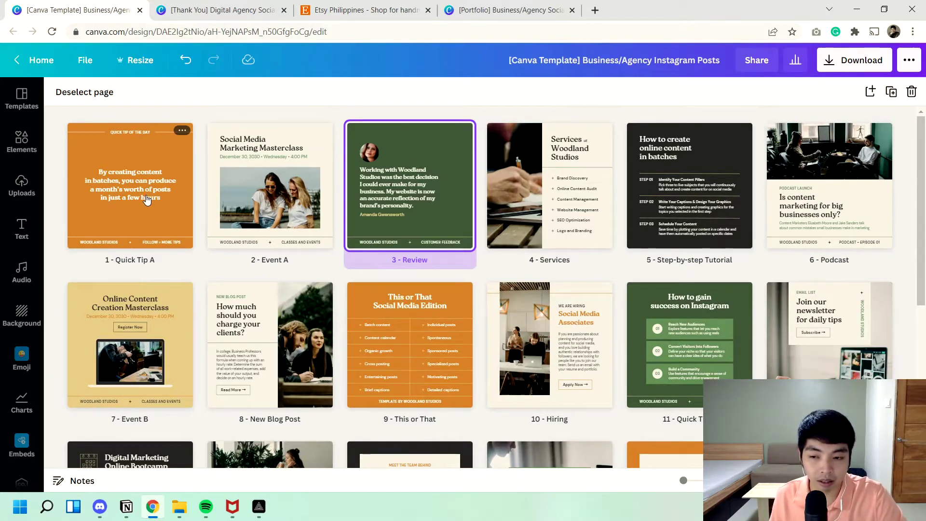
pyautogui.moveTo(202, 152)
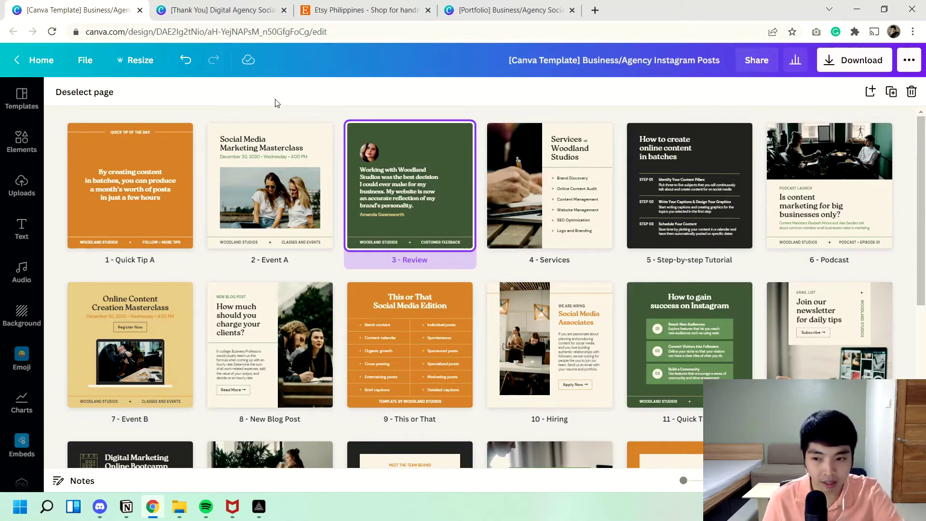
# Try the recently used Happy Lunar New Year template on a new page after the Review page, and delete that page
pyautogui.click(7, 94)
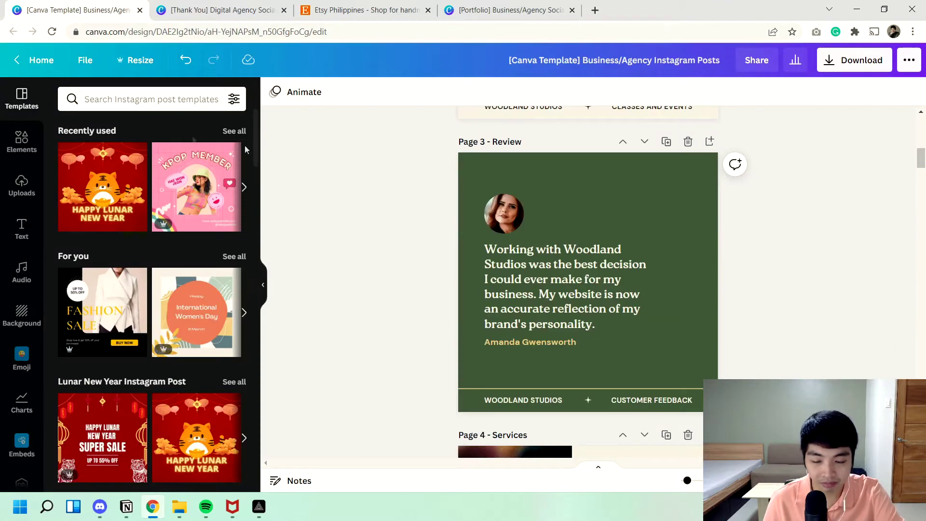
pyautogui.click(710, 141)
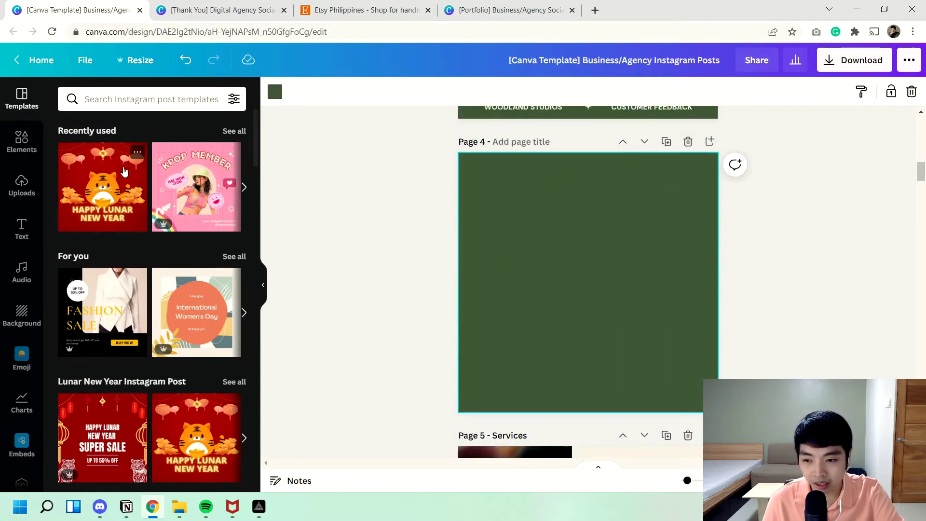
pyautogui.click(123, 171)
pyautogui.click(494, 216)
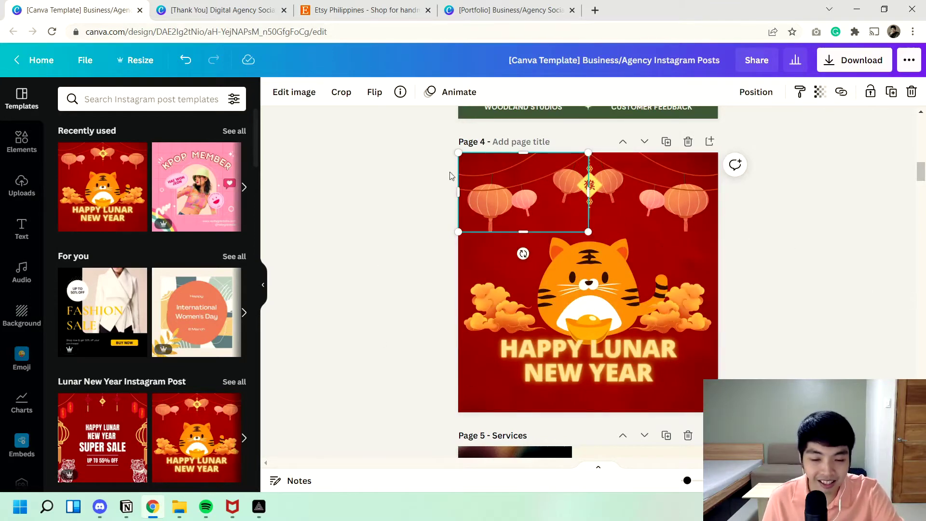
pyautogui.click(539, 344)
pyautogui.click(433, 337)
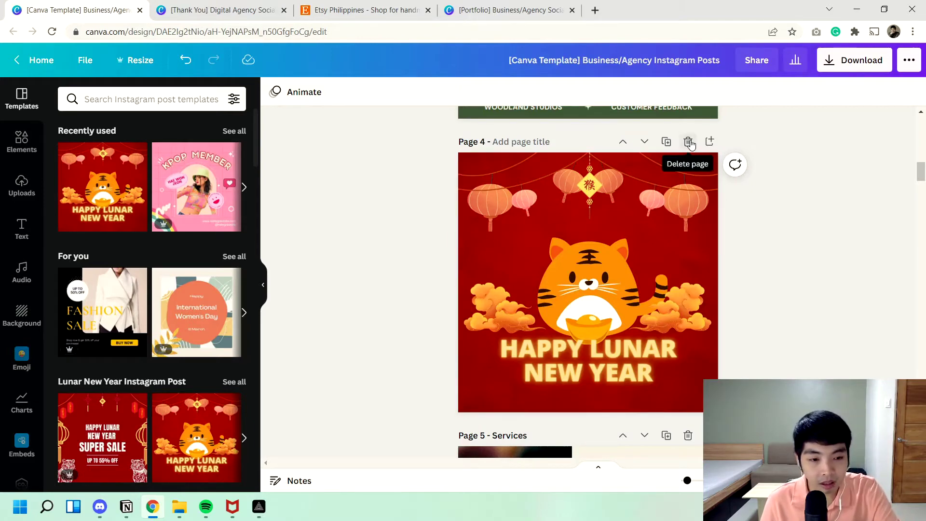
pyautogui.click(689, 142)
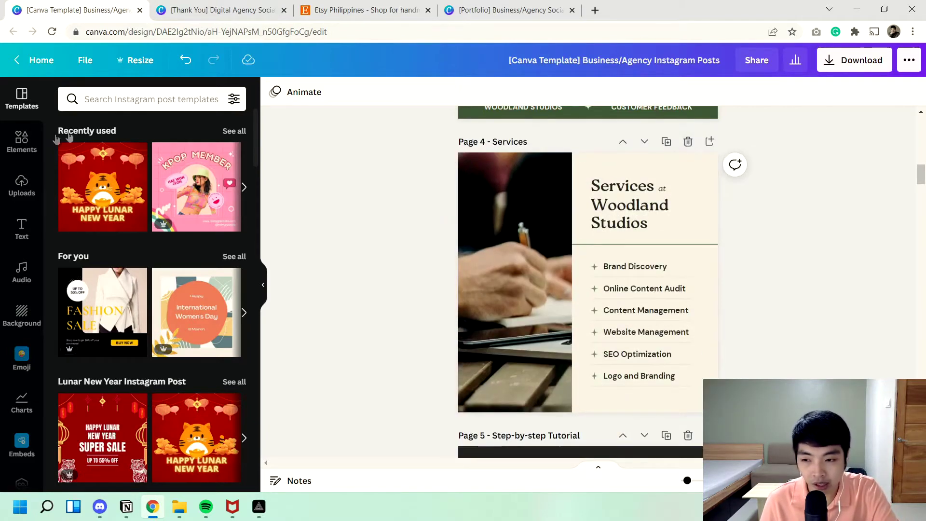
# Check the licensing information of the circle shape among the Lines & Shapes elements
pyautogui.click(14, 147)
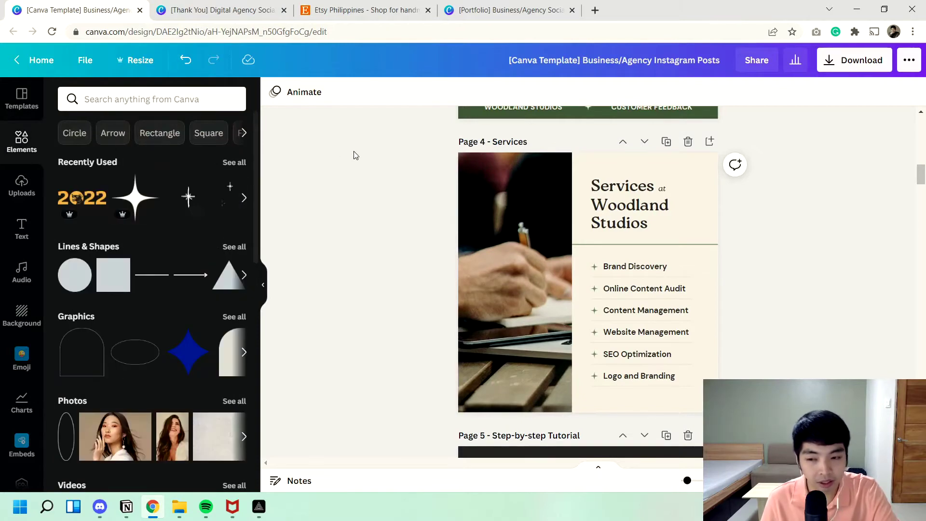
pyautogui.scroll(1, 354, 152)
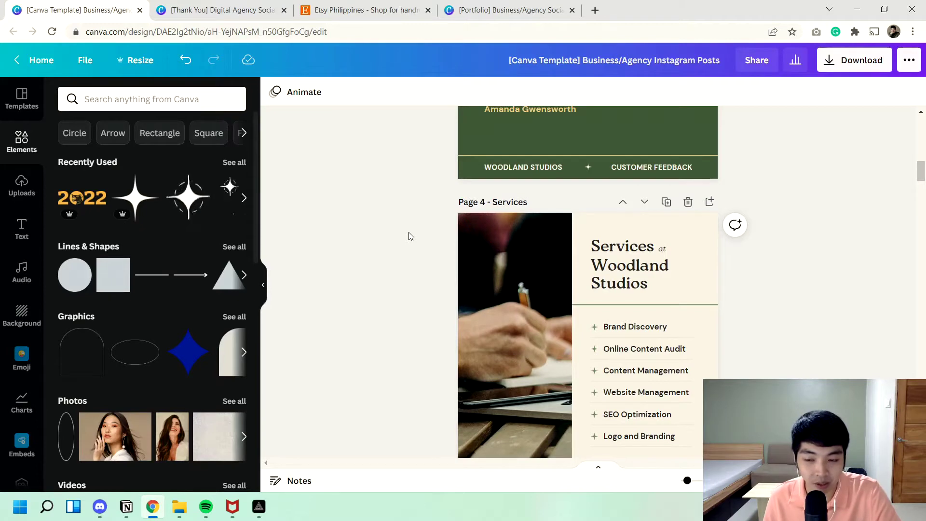
pyautogui.click(82, 268)
pyautogui.moveTo(212, 353)
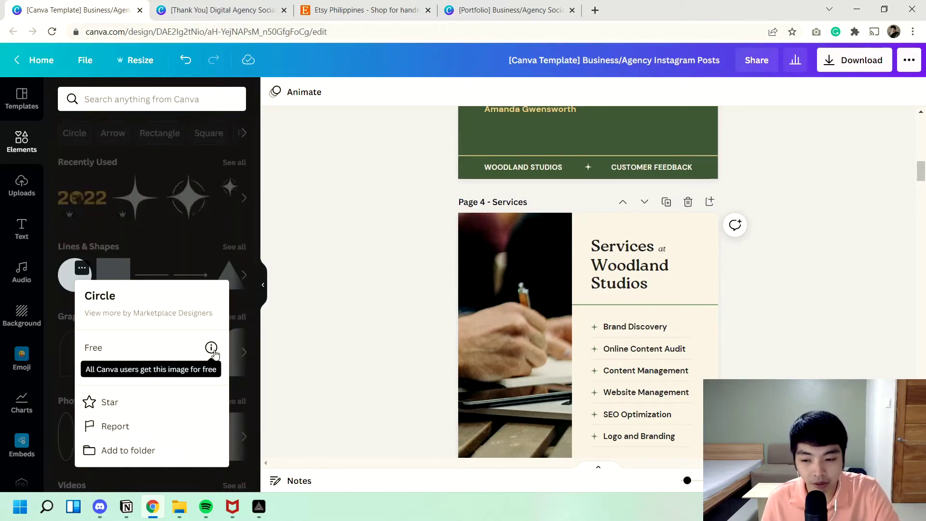
pyautogui.click(326, 289)
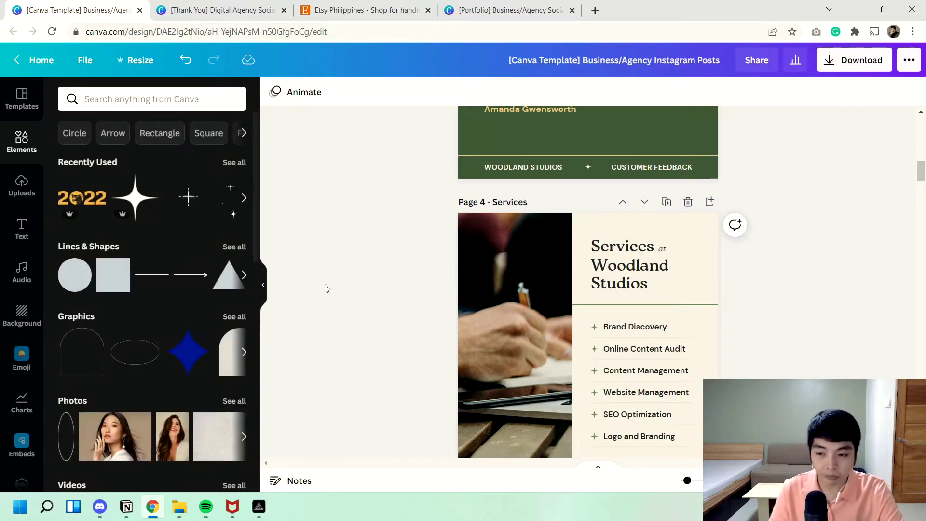
# Open the licence terms of the first portrait photo of a woman in the Photos elements
pyautogui.moveTo(81, 268)
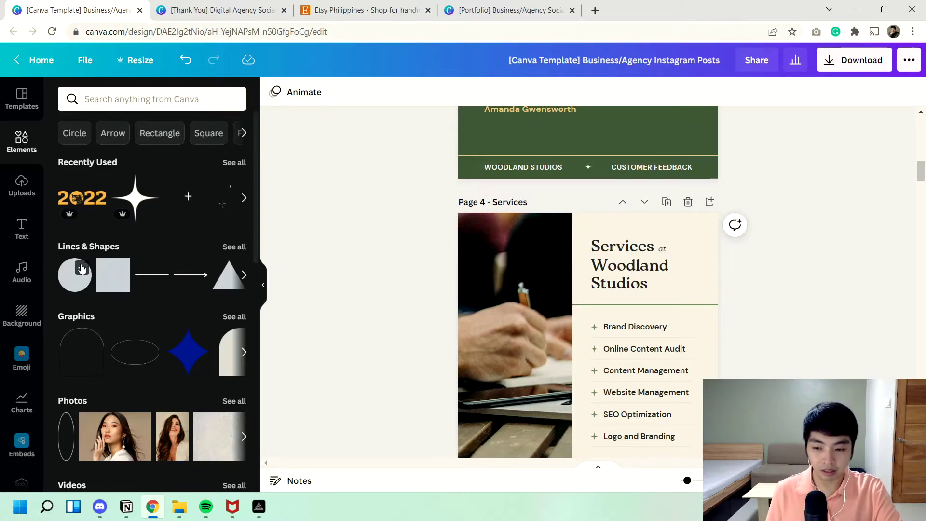
pyautogui.scroll(-1, 81, 268)
pyautogui.moveTo(125, 375)
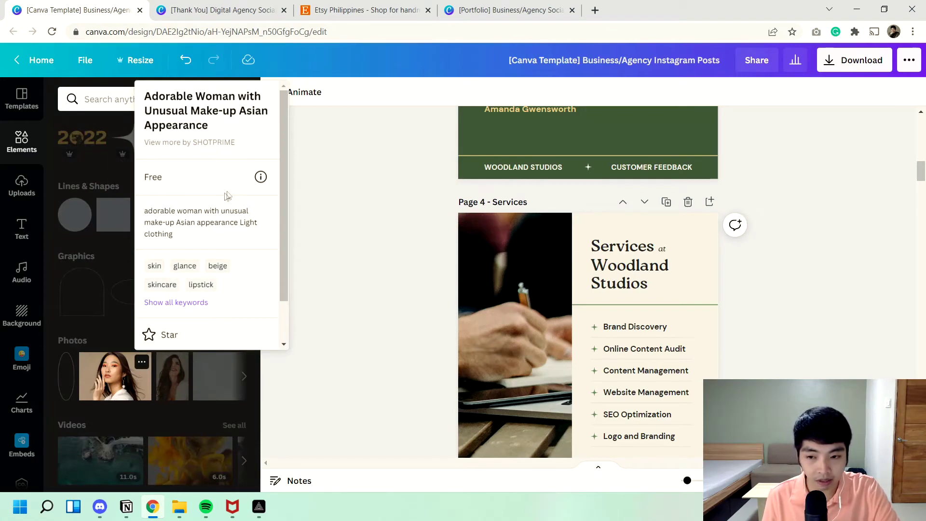
pyautogui.moveTo(259, 185)
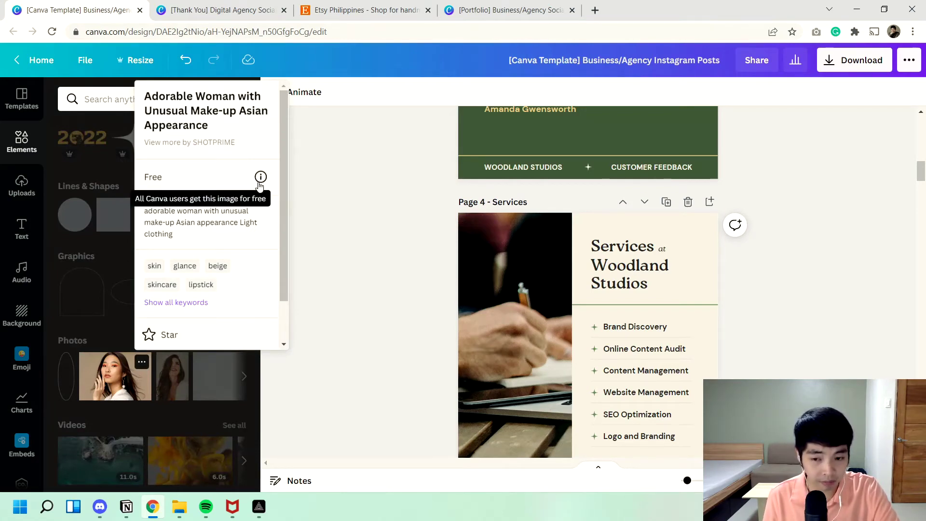
pyautogui.click(260, 182)
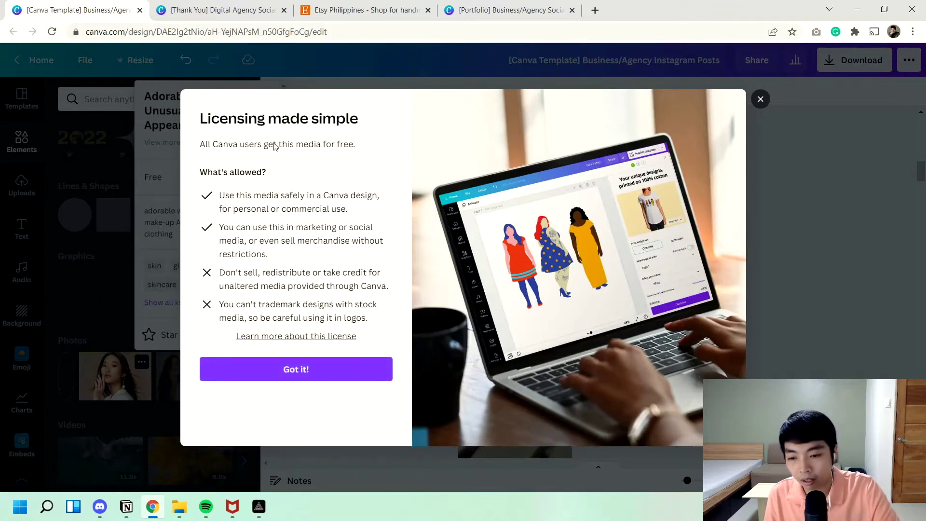
# Read the Selling templates section of Canva's full licensing explanation, and close the licence information
pyautogui.click(264, 336)
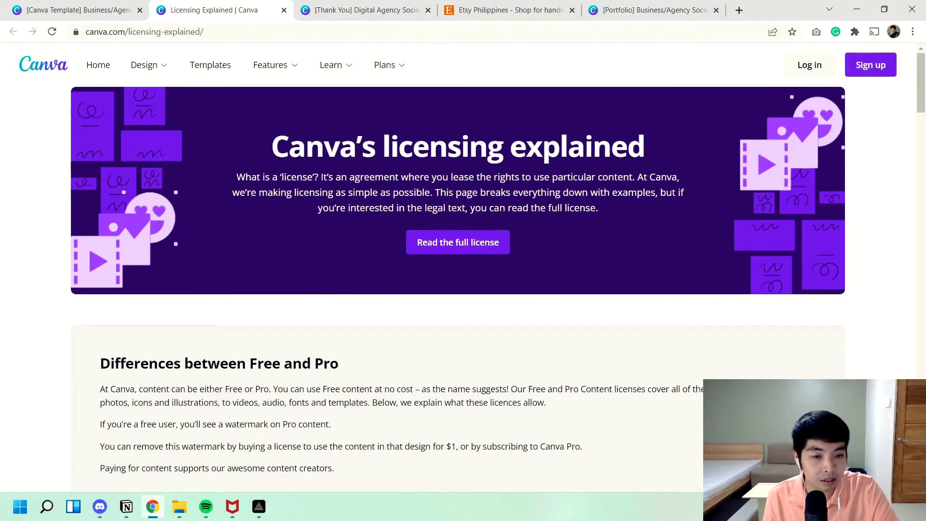
pyautogui.moveTo(923, 89); pyautogui.dragTo(920, 328)
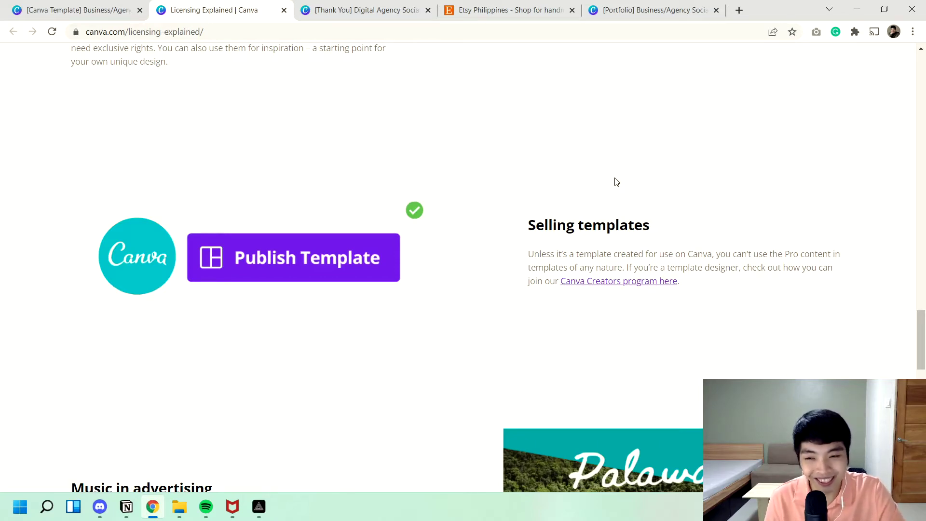
pyautogui.click(283, 10)
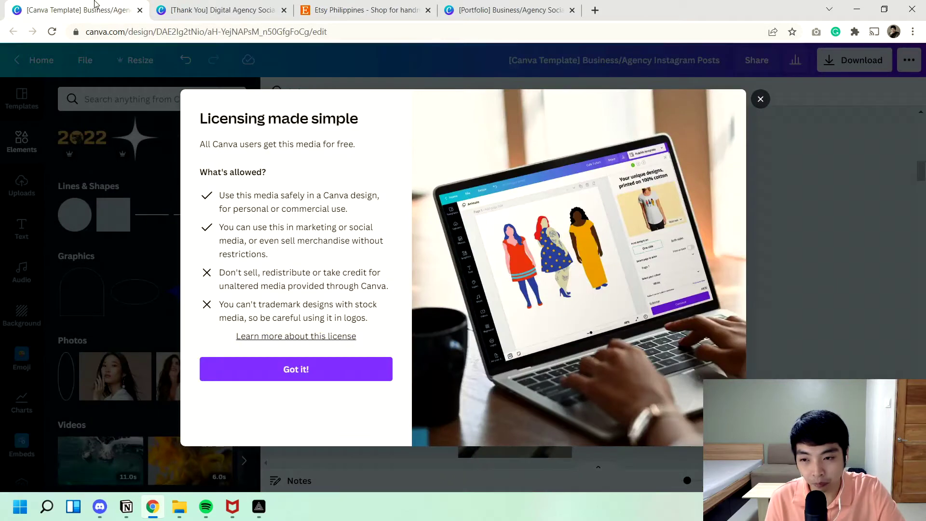
pyautogui.click(761, 100)
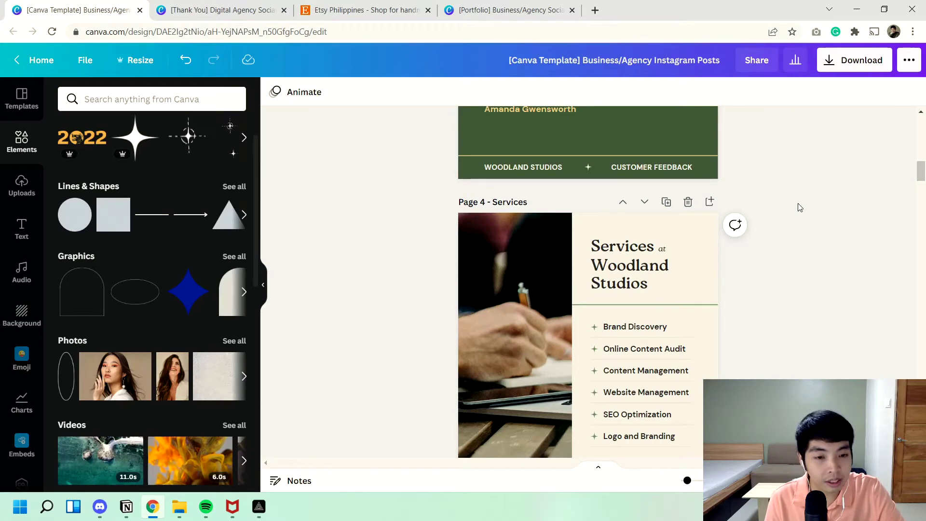
# Set the design's share link to "use as template" and copy the link
pyautogui.click(744, 73)
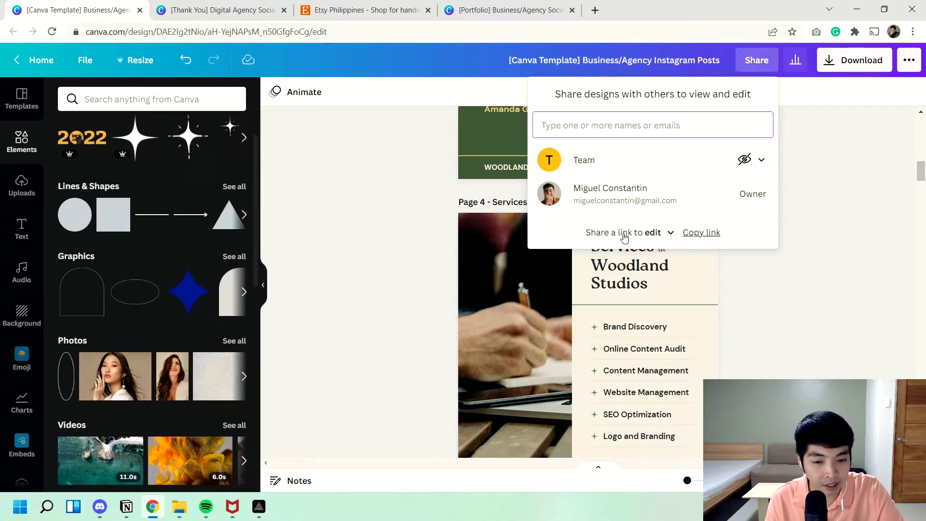
pyautogui.click(673, 235)
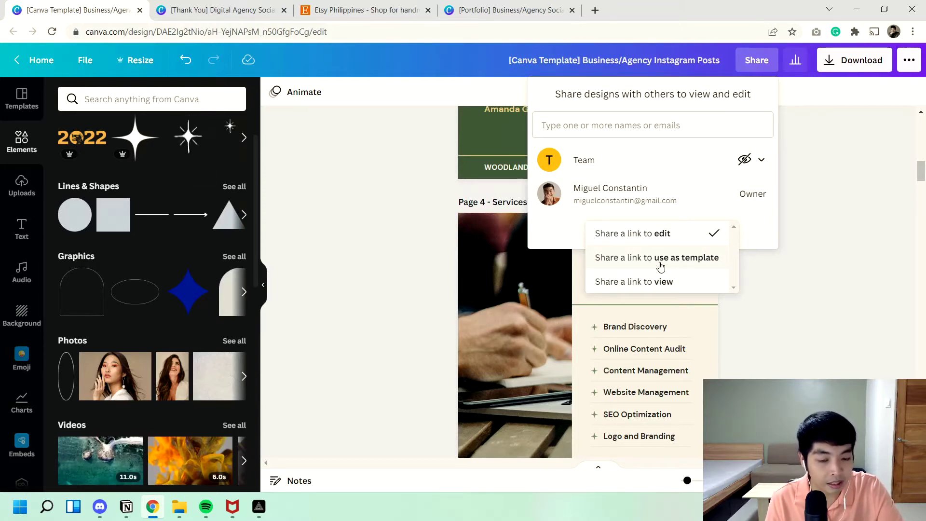
pyautogui.click(714, 269)
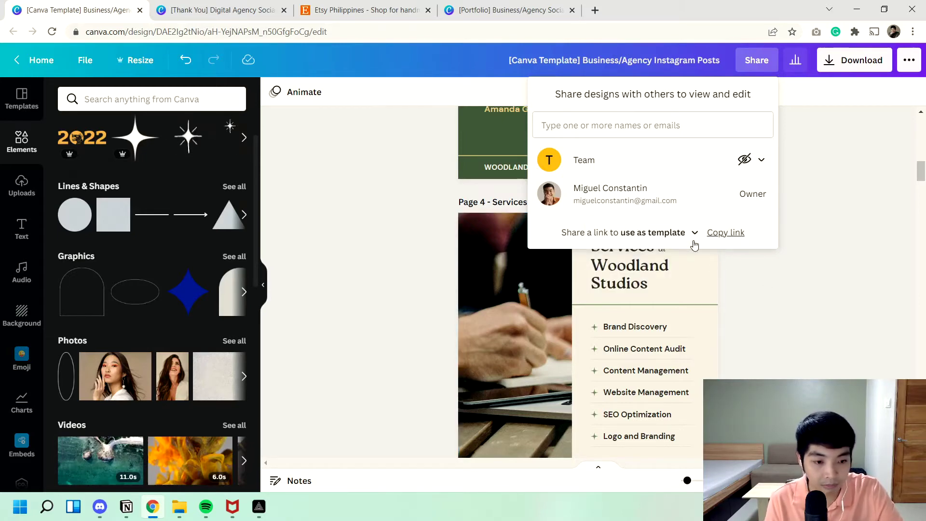
pyautogui.click(730, 234)
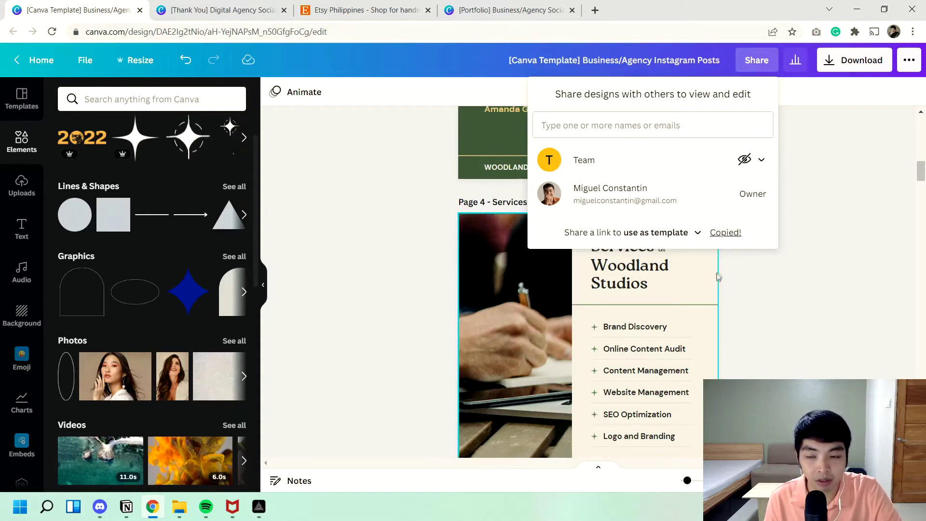
# Switch to the "[Thank You] Digital Agency Social Media Templates" design and review its thank-you pages
pyautogui.hotkey('ctrl', 'Tab')
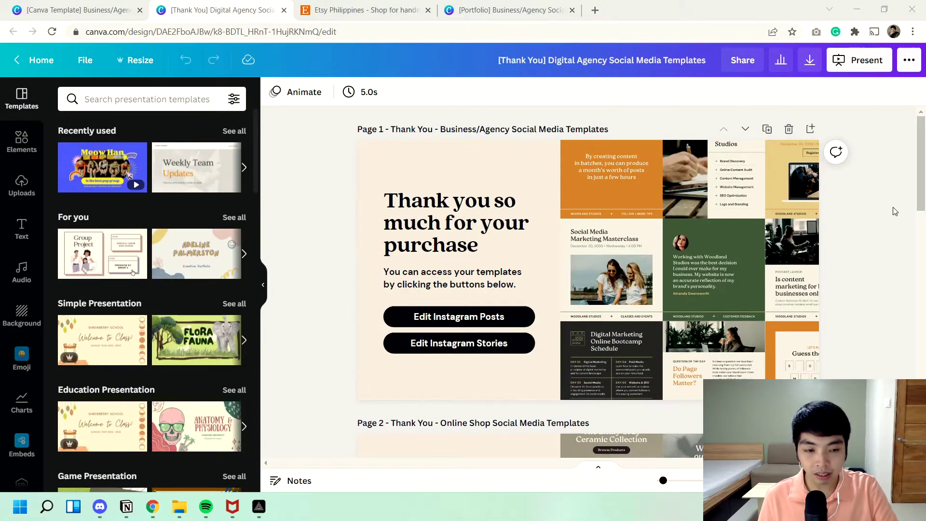
pyautogui.scroll(-5, 895, 211)
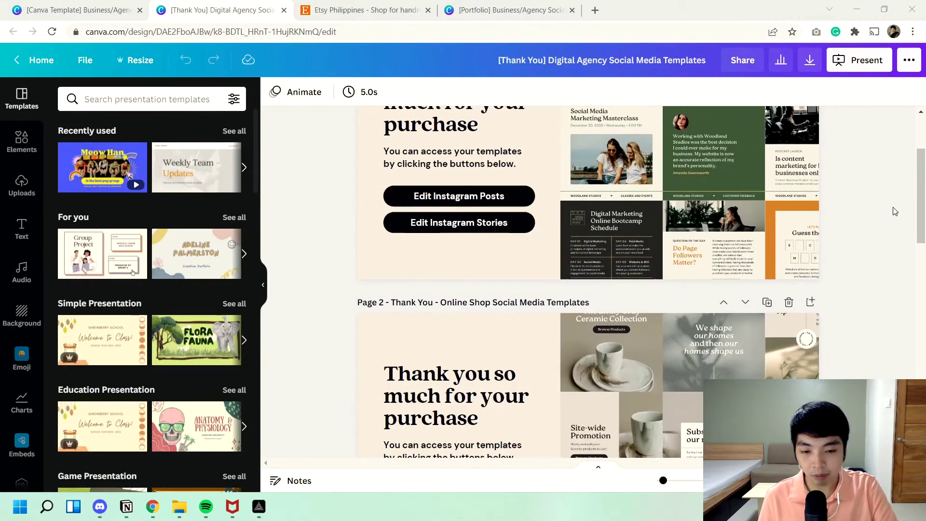
pyautogui.scroll(-1, 895, 211)
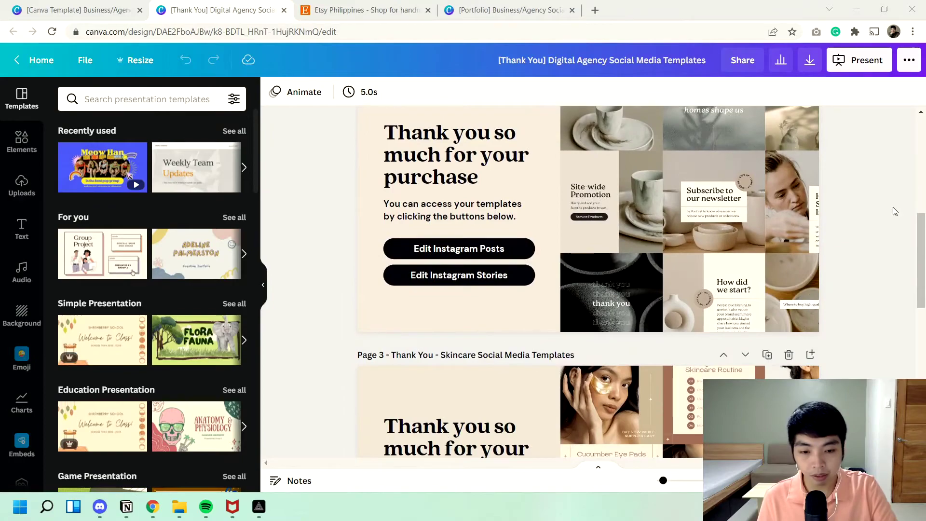
pyautogui.scroll(-8, 894, 211)
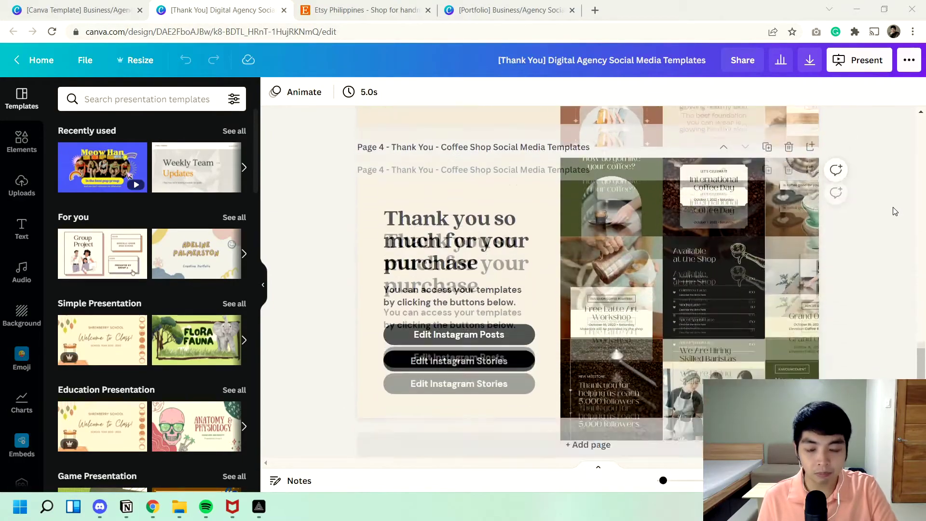
pyautogui.scroll(5, 895, 211)
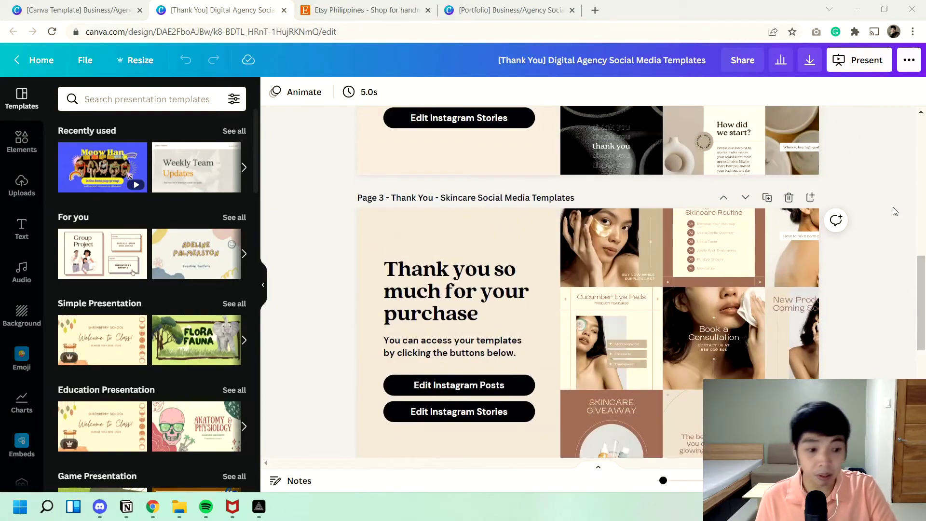
pyautogui.scroll(6, 894, 211)
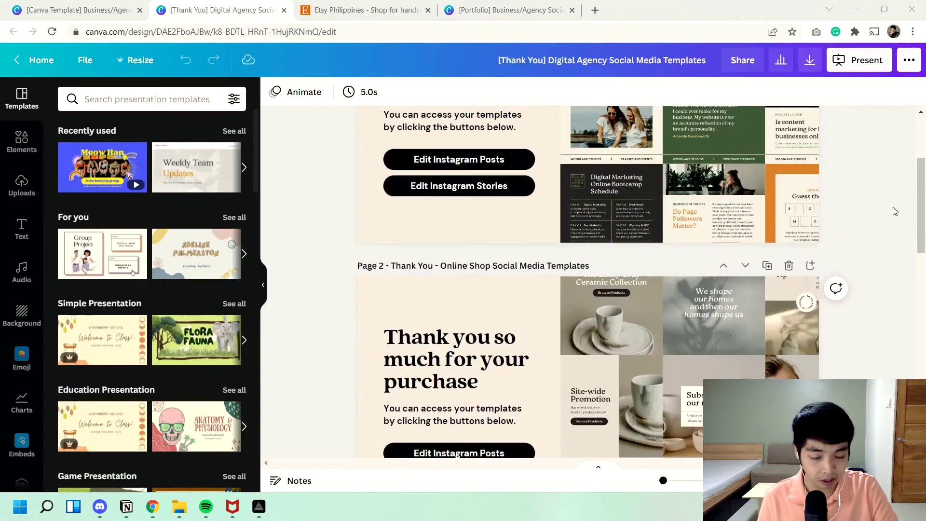
pyautogui.scroll(3, 895, 211)
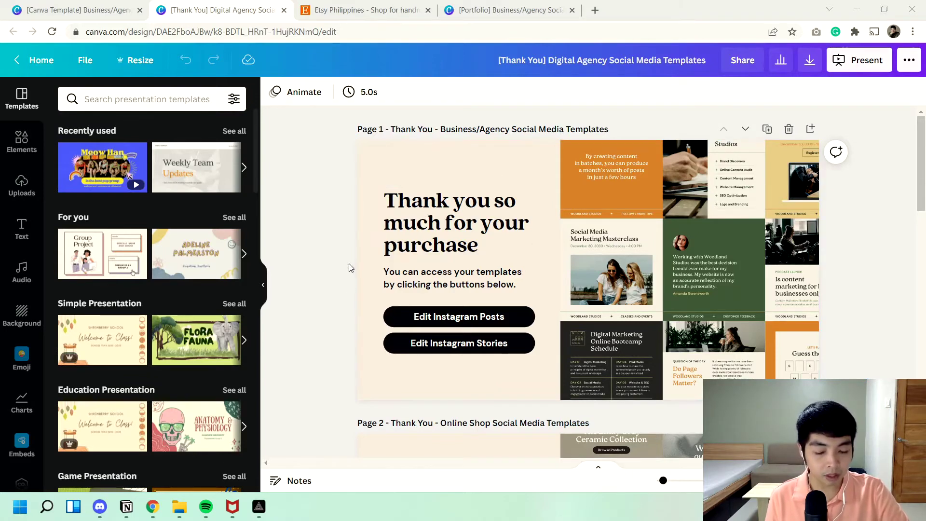
# Open the link settings of the Edit Instagram Posts button on the Business/Agency thank-you page
pyautogui.moveTo(346, 197); pyautogui.dragTo(446, 288)
pyautogui.click(317, 288)
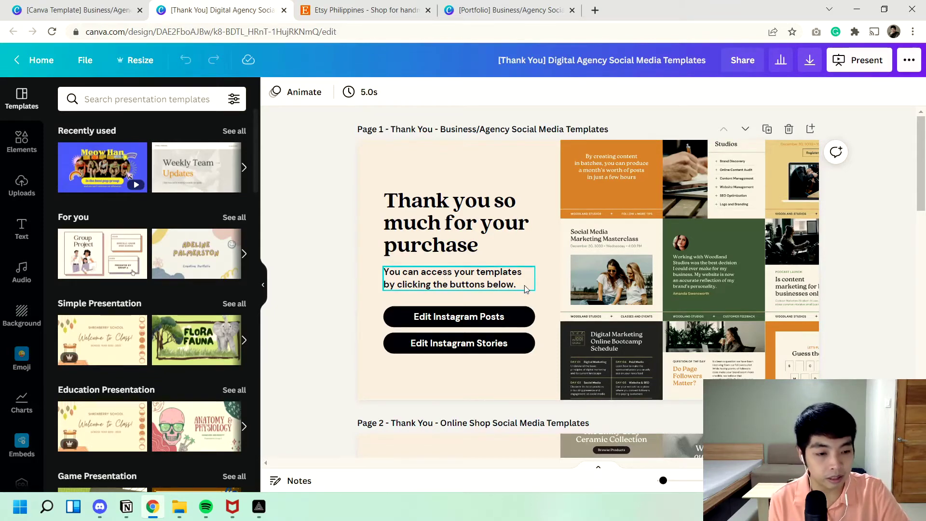
pyautogui.click(409, 319)
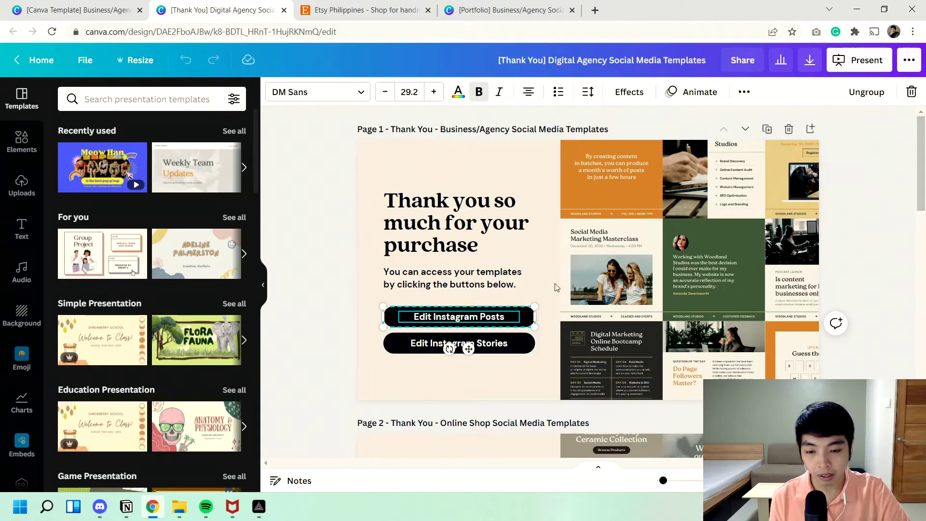
pyautogui.click(744, 91)
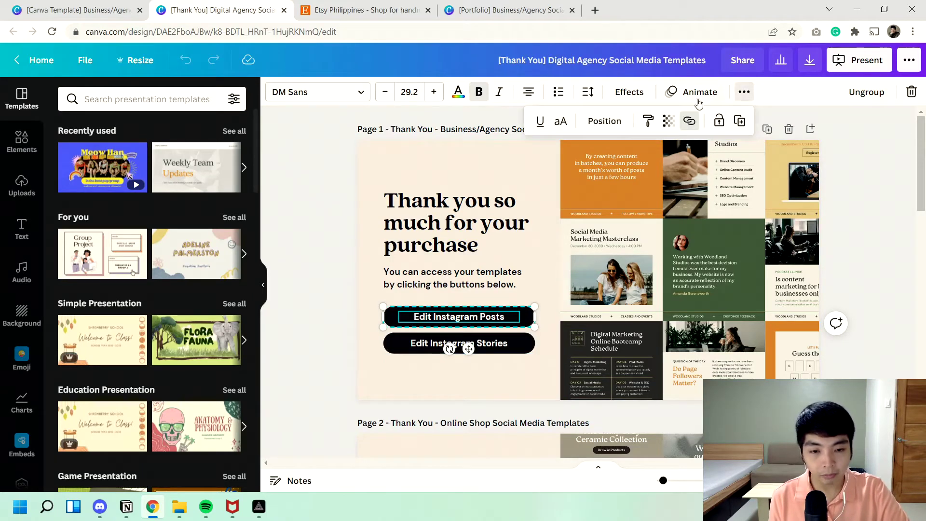
pyautogui.click(689, 123)
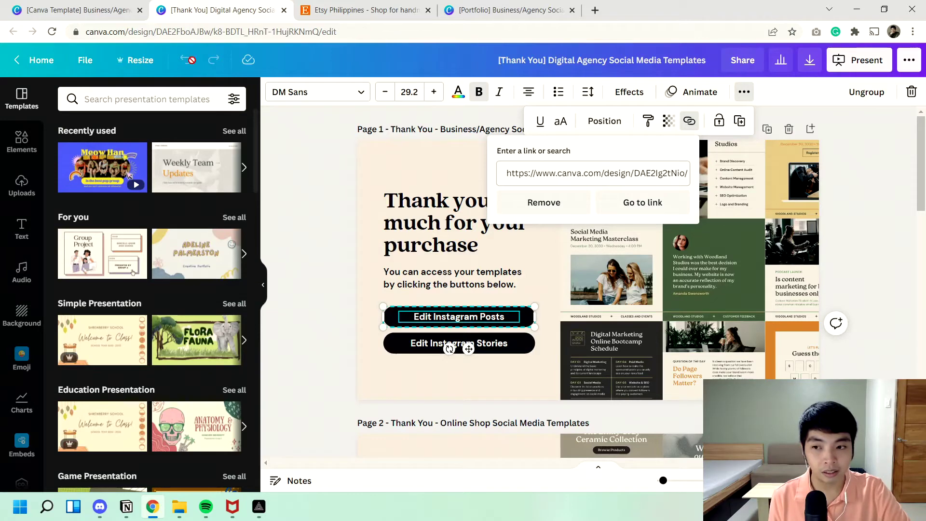
# Copy the "use as template" share link of the "[Canva Template] Business/Agency Instagram Posts" design
pyautogui.click(112, 12)
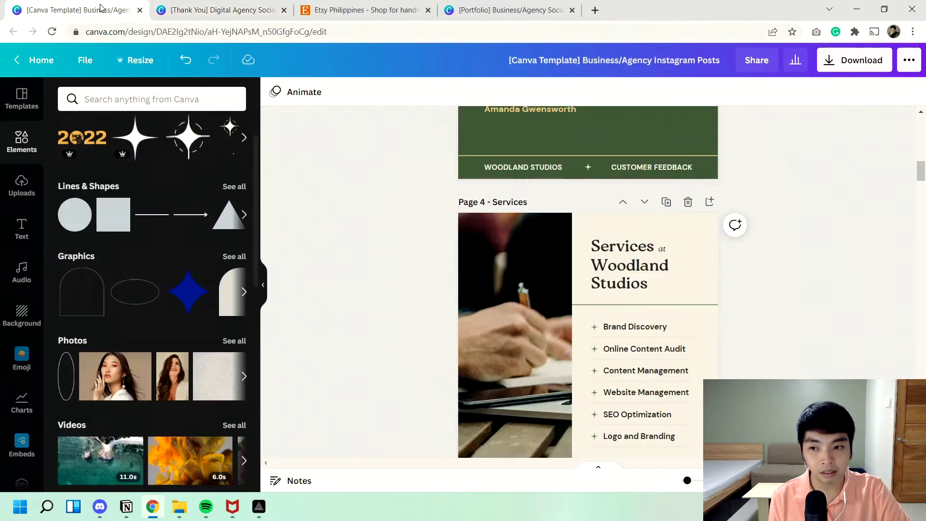
pyautogui.click(756, 61)
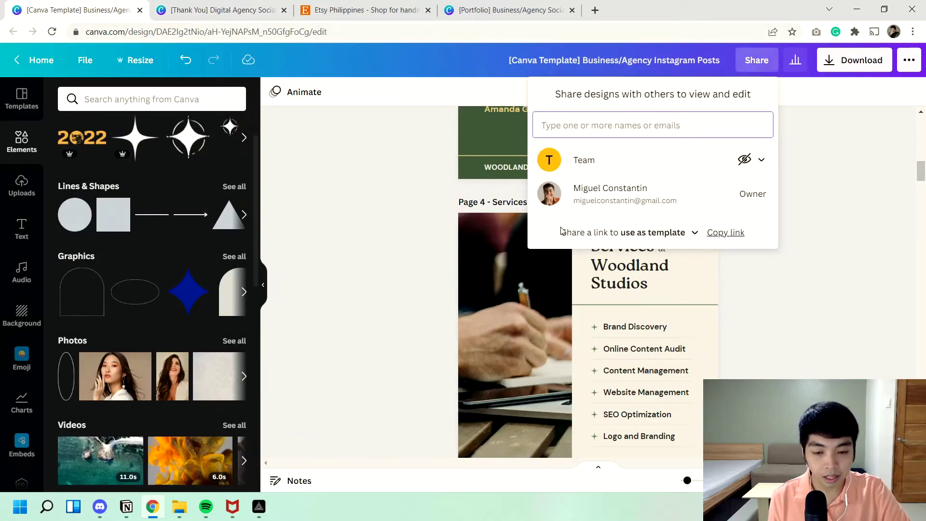
pyautogui.click(725, 233)
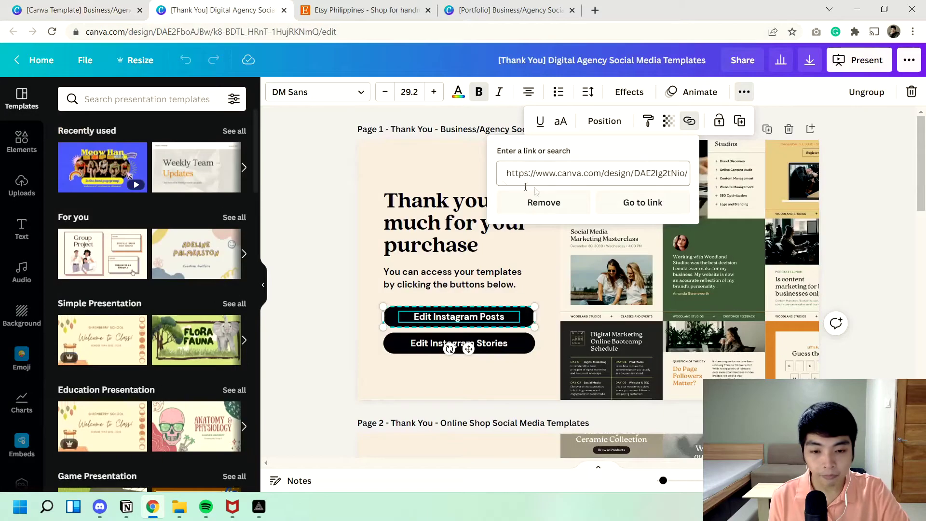
# Replace the link on the thank-you page's Edit Instagram Posts button with the copied template link
pyautogui.click(514, 175)
pyautogui.moveTo(515, 175); pyautogui.dragTo(656, 155)
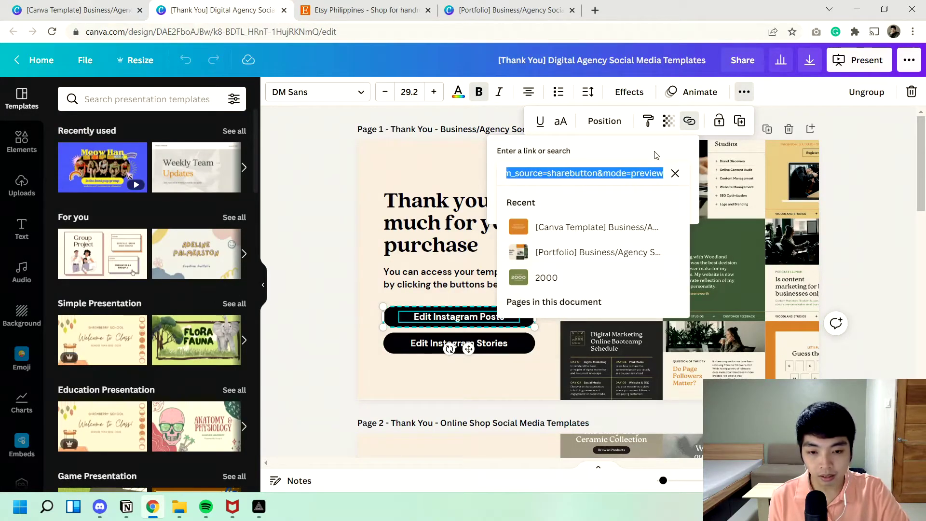
pyautogui.hotkey('ctrl', 'v')
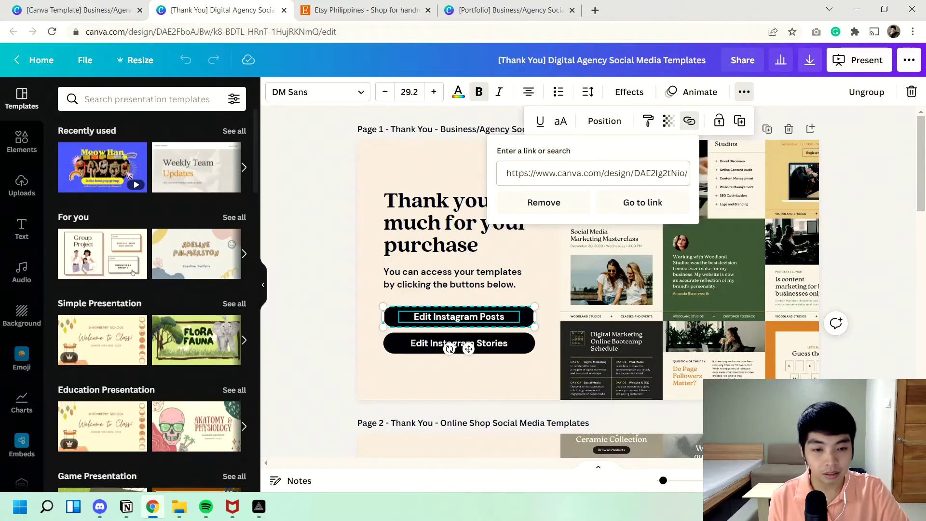
pyautogui.click(689, 121)
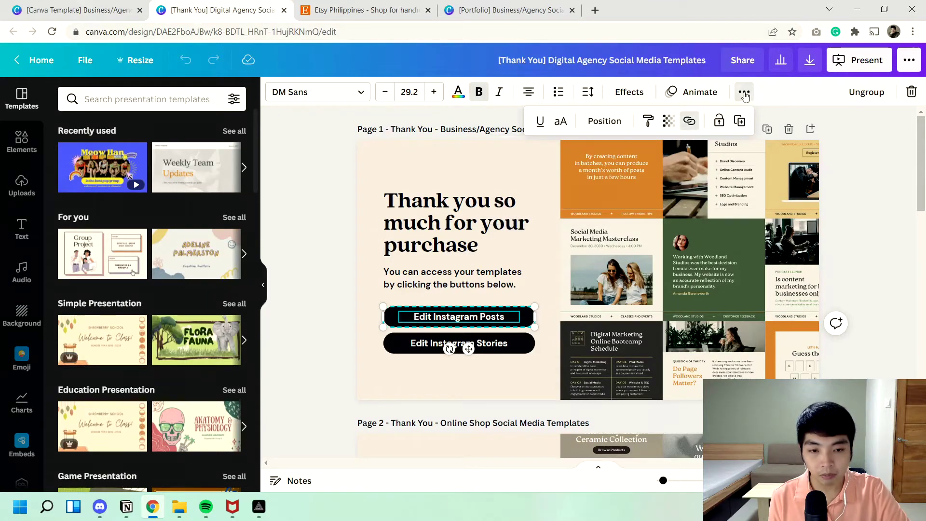
pyautogui.click(745, 96)
# Download only page 1, the Business/Agency thank-you page, as a PDF Standard file
pyautogui.click(810, 60)
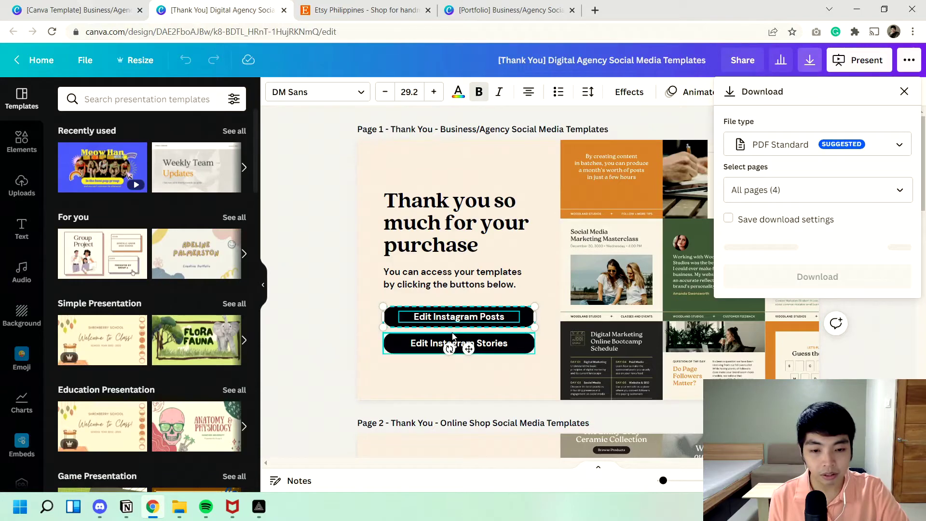
pyautogui.click(796, 145)
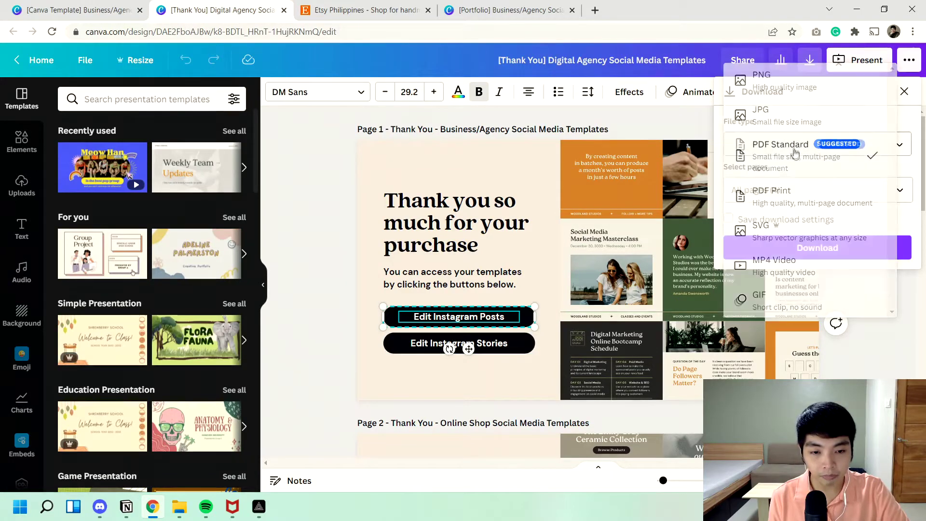
pyautogui.click(802, 195)
pyautogui.click(789, 224)
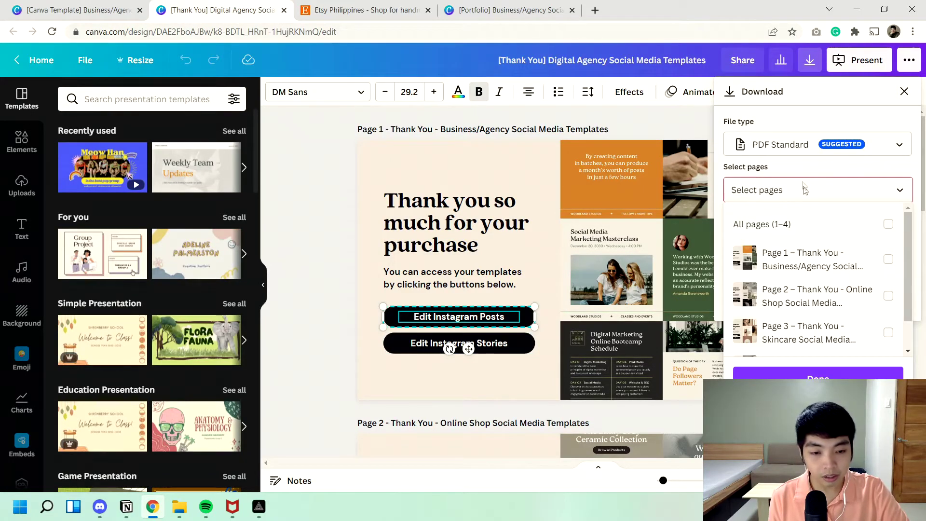
pyautogui.click(797, 264)
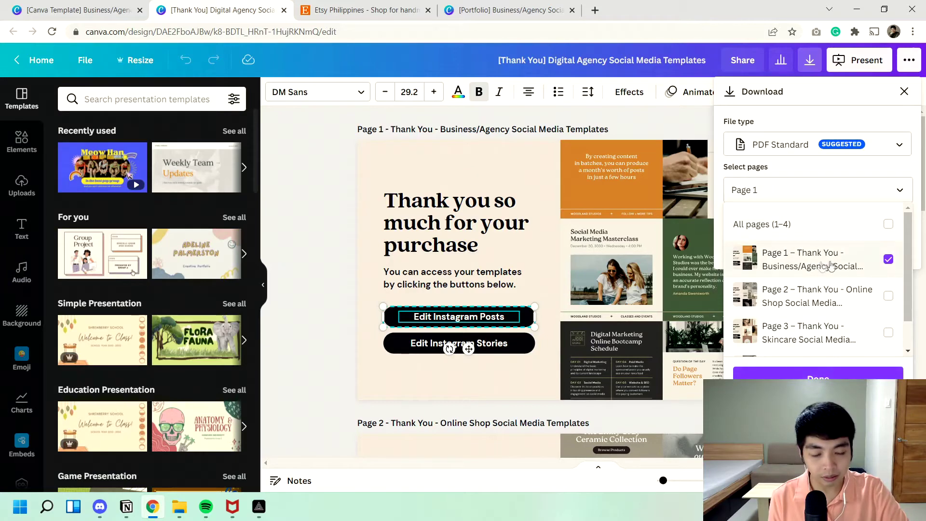
pyautogui.click(819, 377)
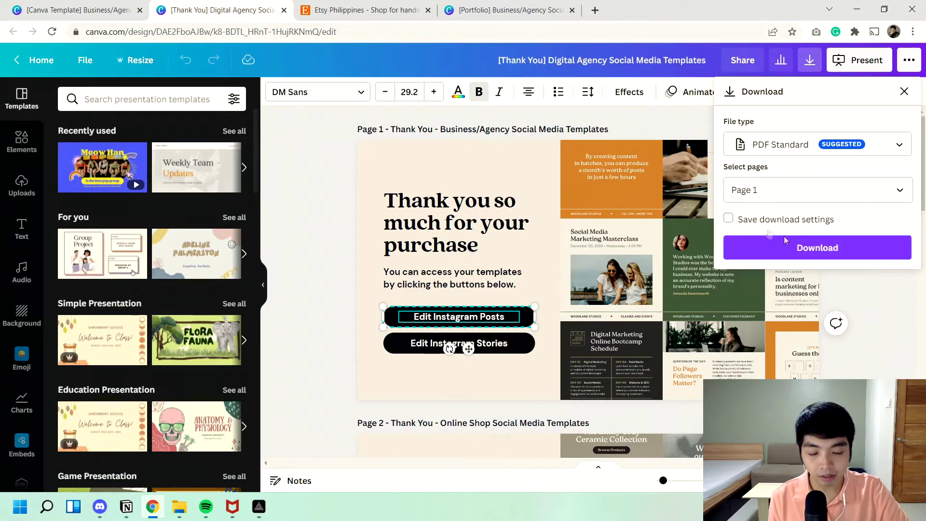
pyautogui.click(806, 251)
pyautogui.click(884, 267)
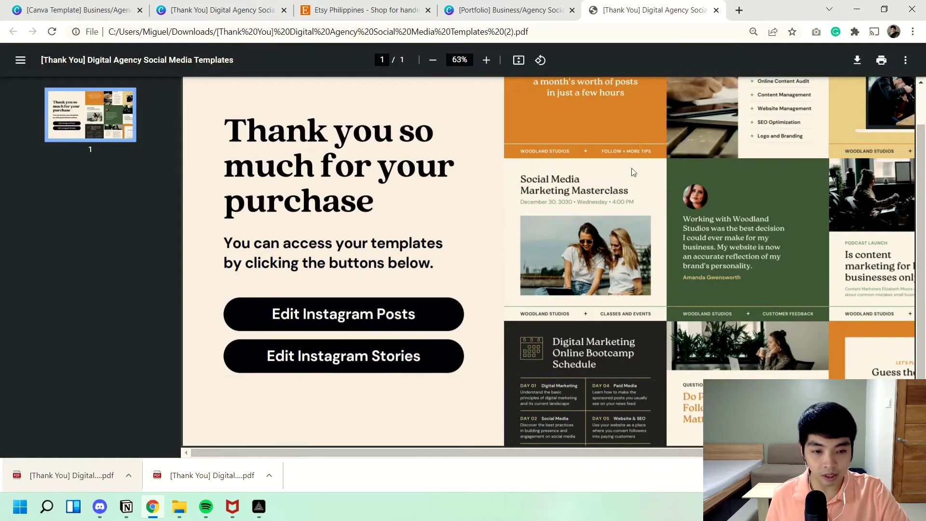
# Follow the Edit Instagram Posts link in the downloaded PDF, and create a copy from the shared template after previewing its pages
pyautogui.click(368, 314)
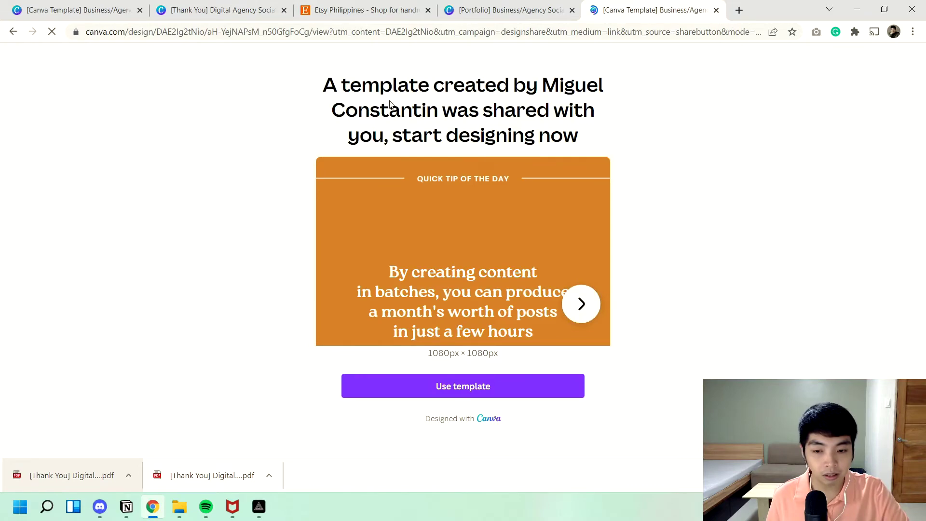
pyautogui.click(587, 308)
pyautogui.click(586, 307)
pyautogui.click(586, 308)
pyautogui.click(587, 308)
pyautogui.click(586, 308)
pyautogui.click(585, 305)
pyautogui.click(585, 305)
pyautogui.click(477, 397)
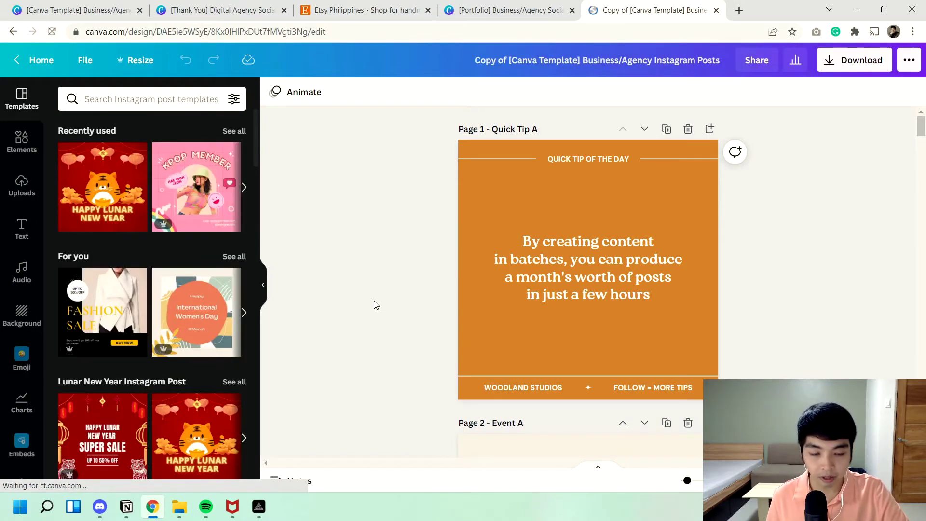
# Insert the test text "fgfdg gdfgdfgdg" after "in batches," in the quick tip on page 1 of the template copy
pyautogui.click(571, 259)
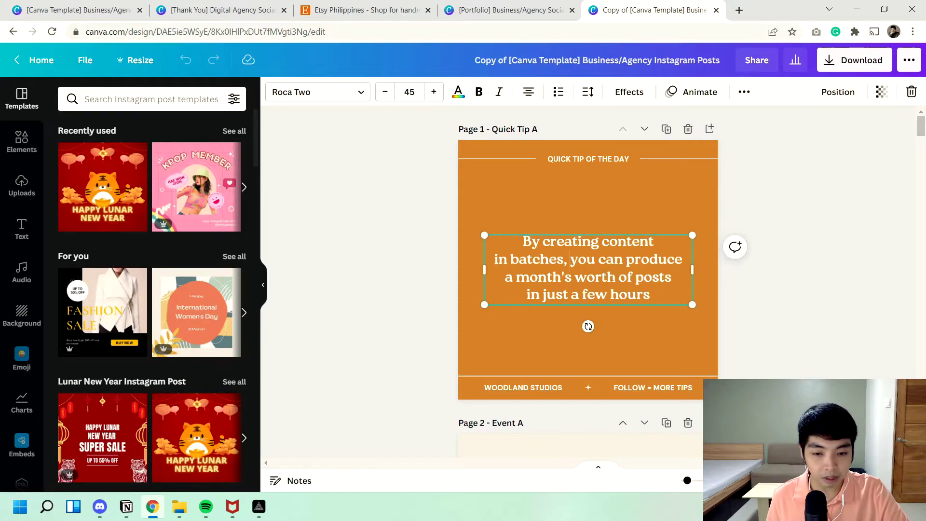
pyautogui.write('fgfdg gdfg')
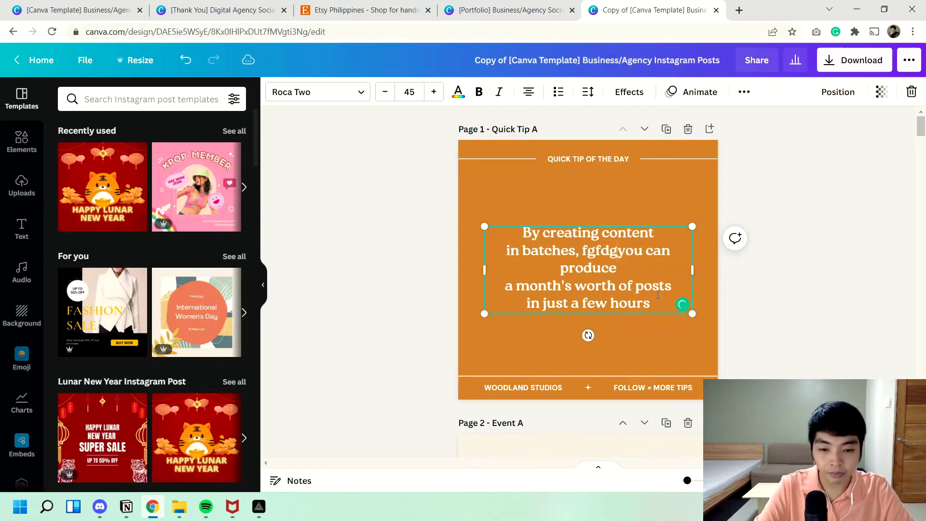
pyautogui.write('dfgdg')
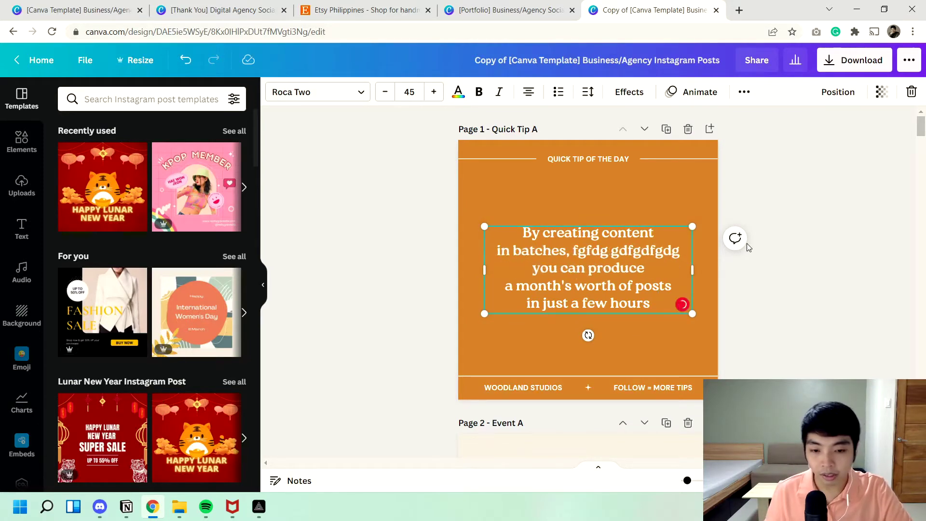
pyautogui.click(412, 176)
# Check the quick tip on page 1 of the original Instagram posts template, and close the template copy
pyautogui.click(87, 10)
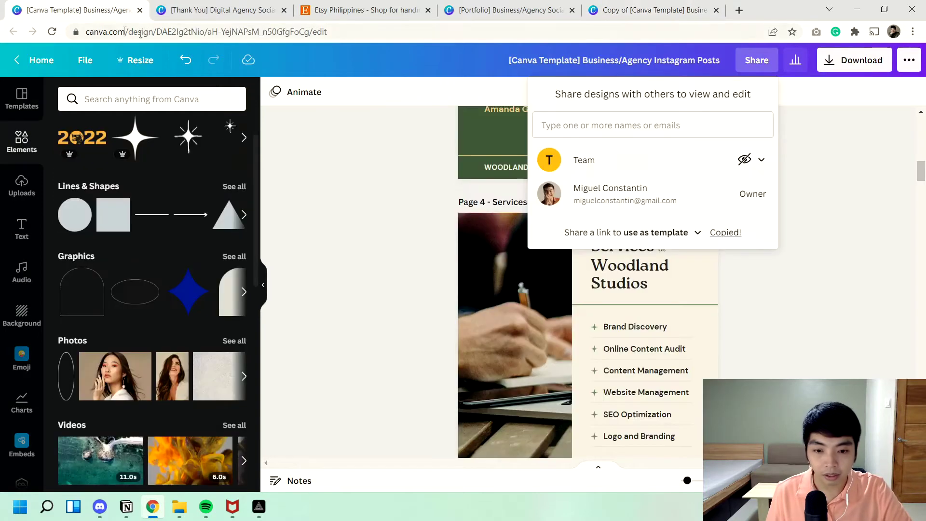
pyautogui.moveTo(364, 276); pyautogui.dragTo(386, 114)
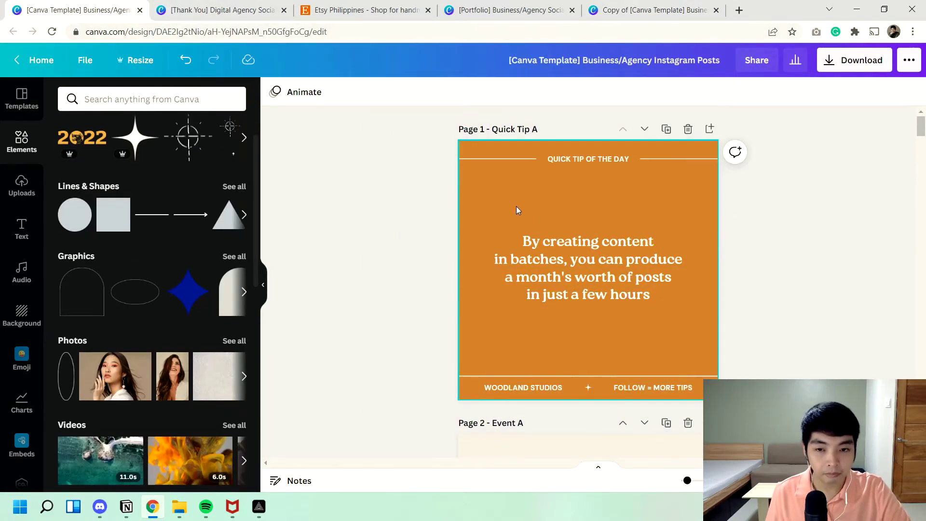
pyautogui.click(603, 6)
pyautogui.hotkey('ctrl', 'w')
# Switch to Etsy, sign out of the current account and sign in with another one
pyautogui.click(256, 4)
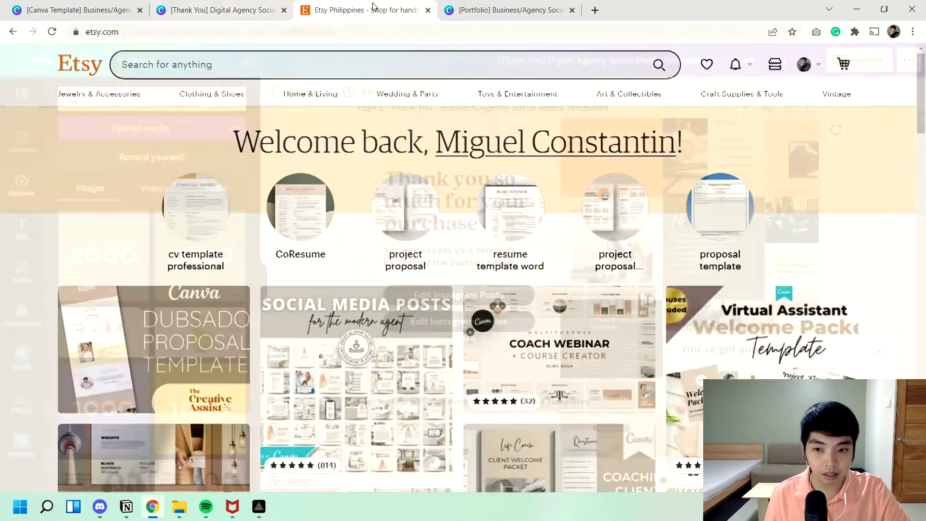
pyautogui.click(373, 7)
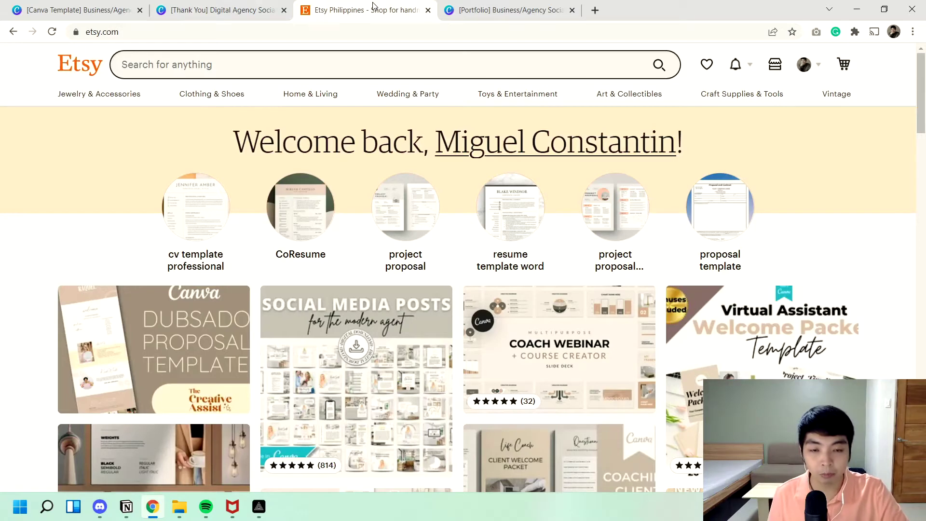
pyautogui.click(806, 61)
pyautogui.click(712, 209)
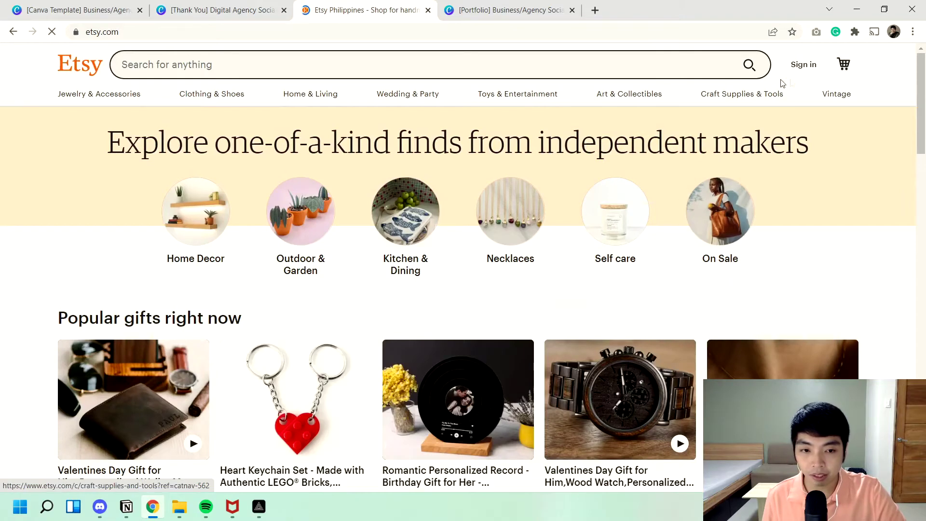
pyautogui.click(815, 71)
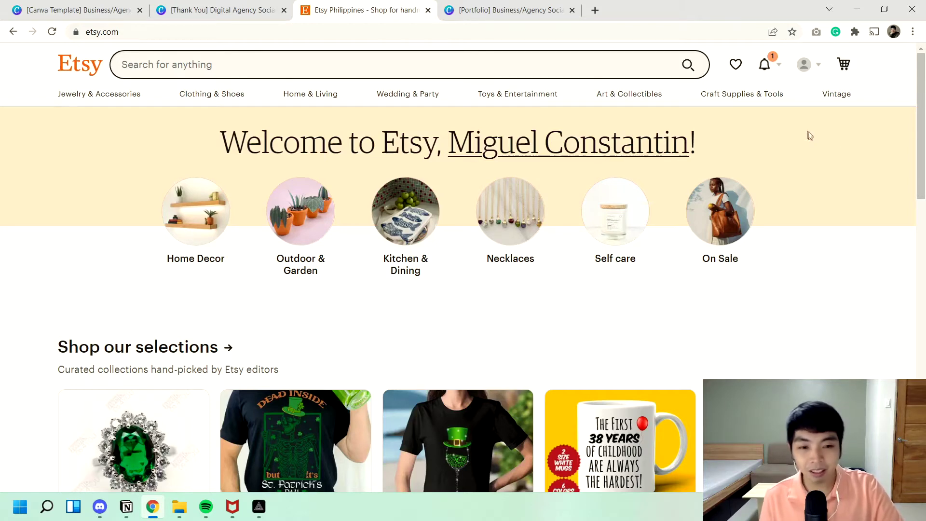
# Open the Sell on Etsy page and look through its overview of seller benefits
pyautogui.click(817, 64)
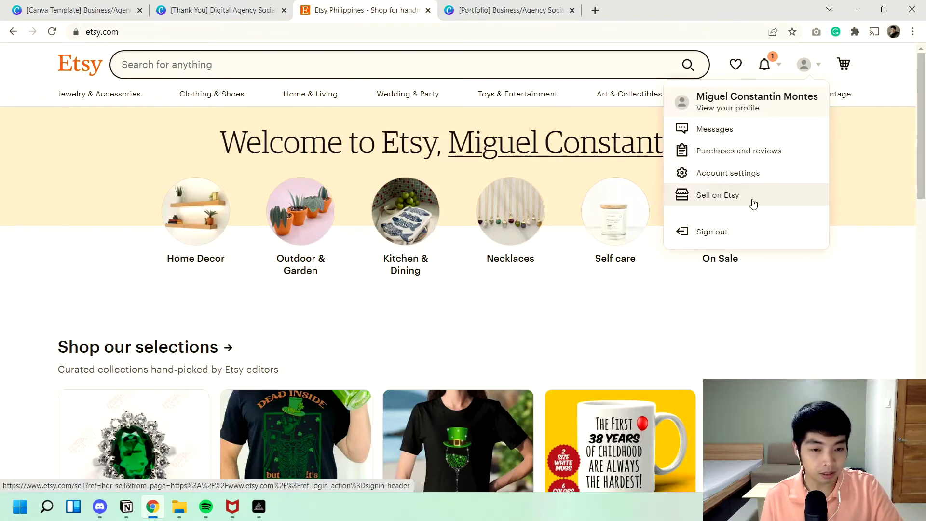
pyautogui.click(711, 206)
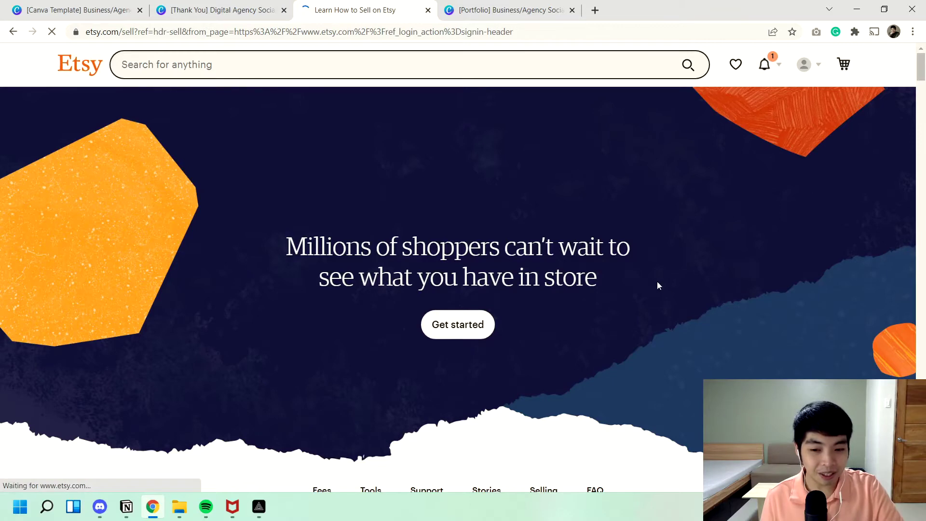
pyautogui.scroll(-1, 698, 265)
pyautogui.scroll(-7, 699, 265)
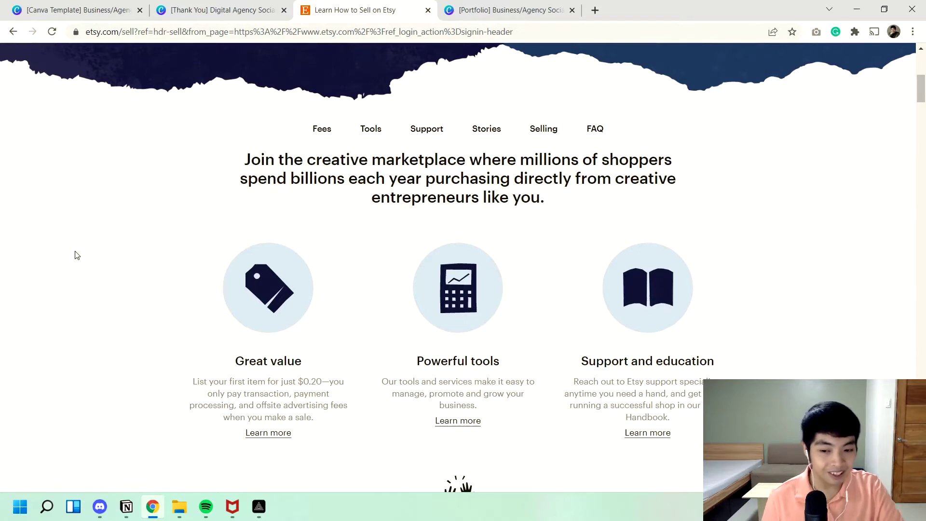
pyautogui.scroll(-5, 75, 255)
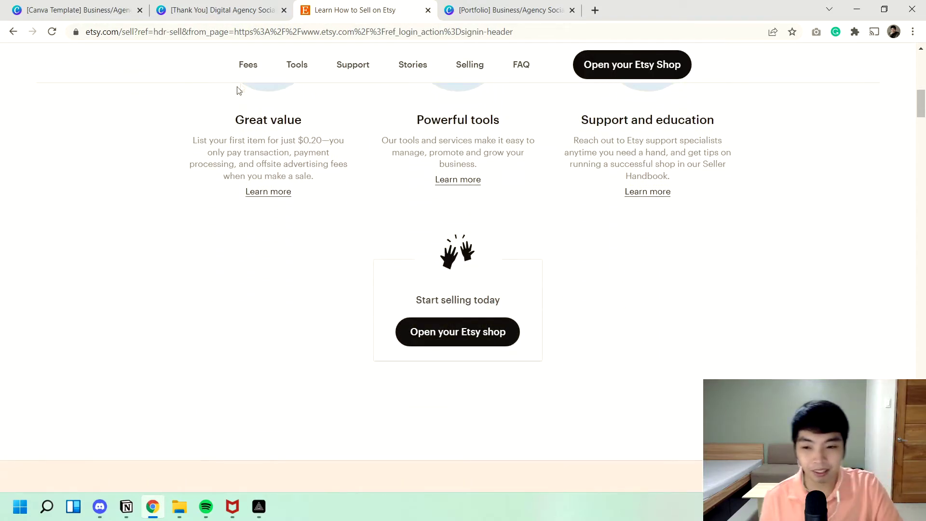
# Go to the Fees section and read the listing fee and how long listings stay active
pyautogui.click(248, 72)
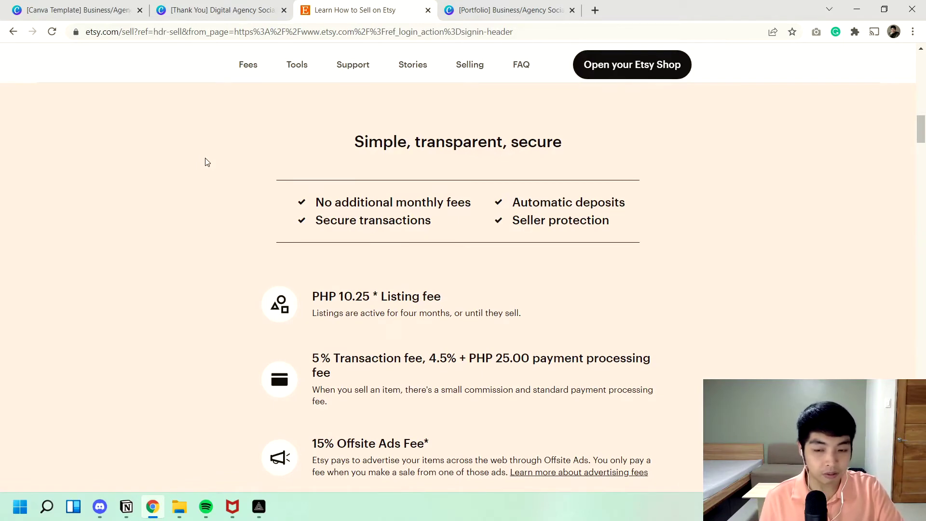
pyautogui.scroll(-2, 184, 267)
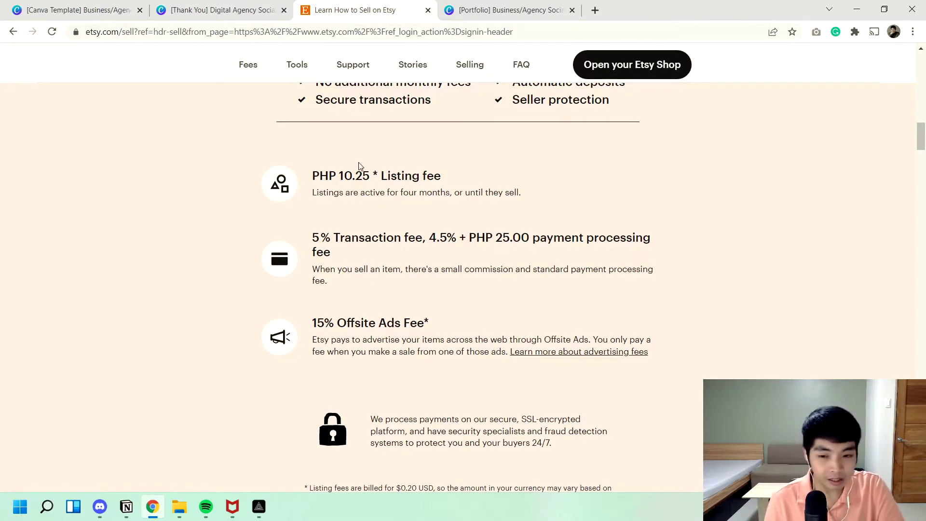
pyautogui.moveTo(403, 192); pyautogui.dragTo(450, 191)
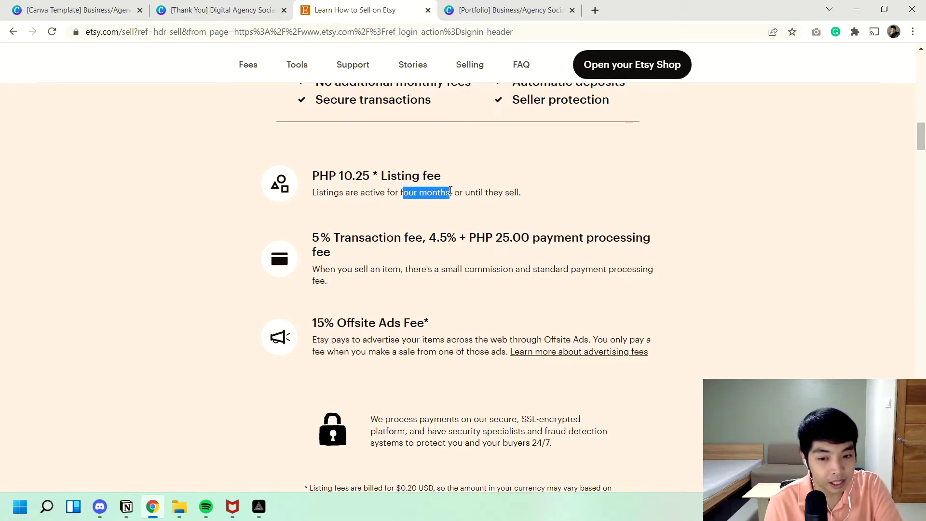
pyautogui.moveTo(521, 193); pyautogui.dragTo(465, 192)
pyautogui.click(568, 196)
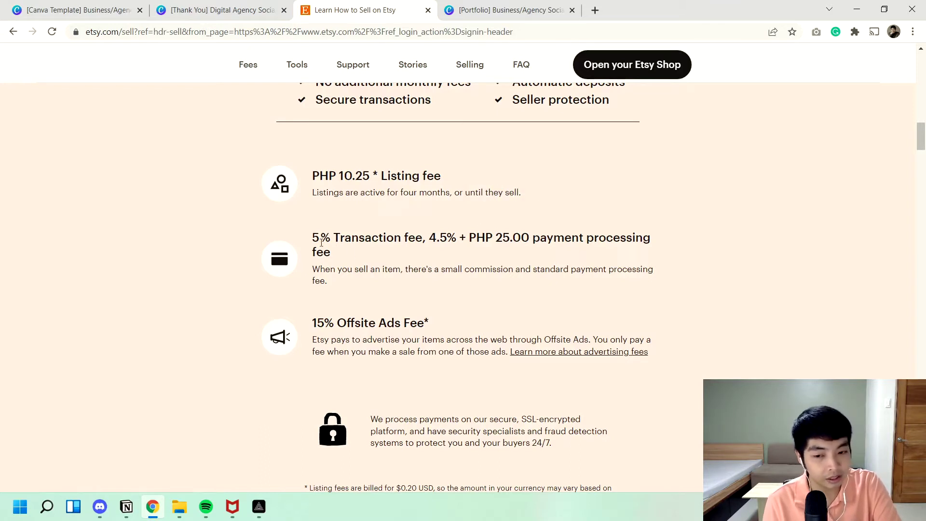
# Read the transaction fee and payment processing fee charged on each Etsy sale
pyautogui.moveTo(300, 236); pyautogui.dragTo(408, 261)
pyautogui.click(512, 272)
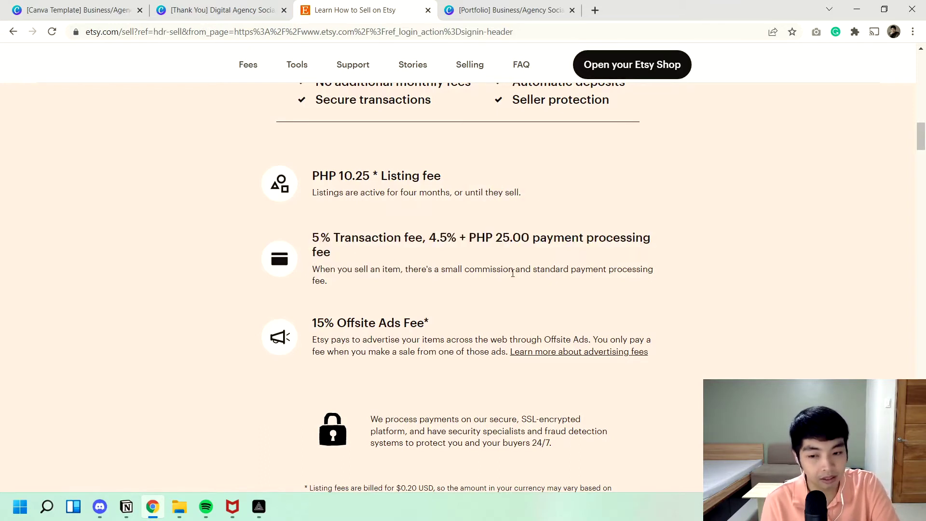
pyautogui.moveTo(394, 238); pyautogui.dragTo(341, 237)
pyautogui.click(547, 255)
pyautogui.moveTo(553, 239); pyautogui.dragTo(612, 251)
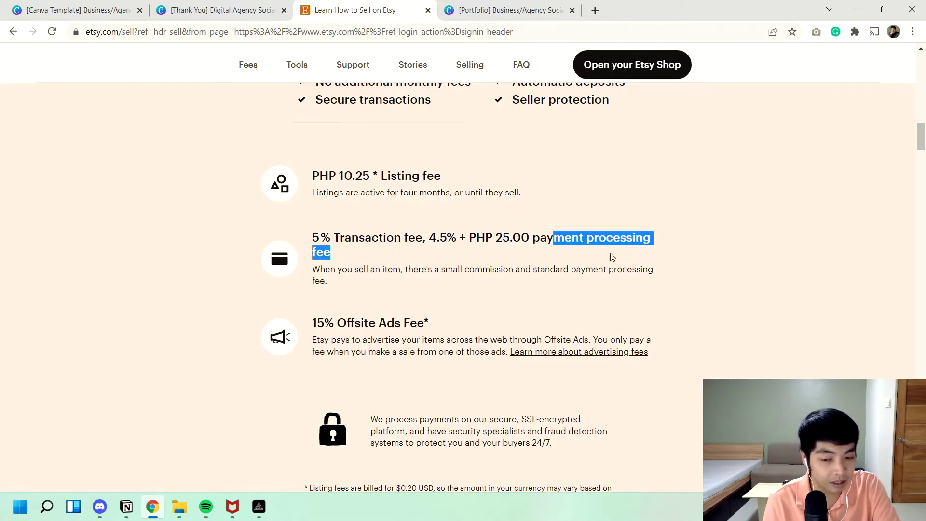
pyautogui.click(605, 262)
pyautogui.moveTo(309, 238)
pyautogui.mouseDown()
pyautogui.moveTo(423, 237)
pyautogui.moveTo(312, 235)
pyautogui.mouseUp()
pyautogui.click(419, 241)
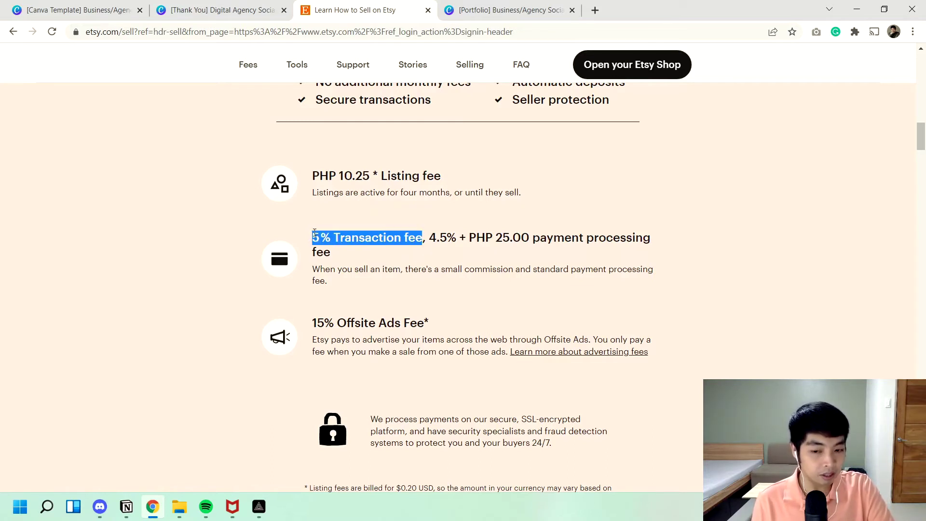
pyautogui.click(385, 267)
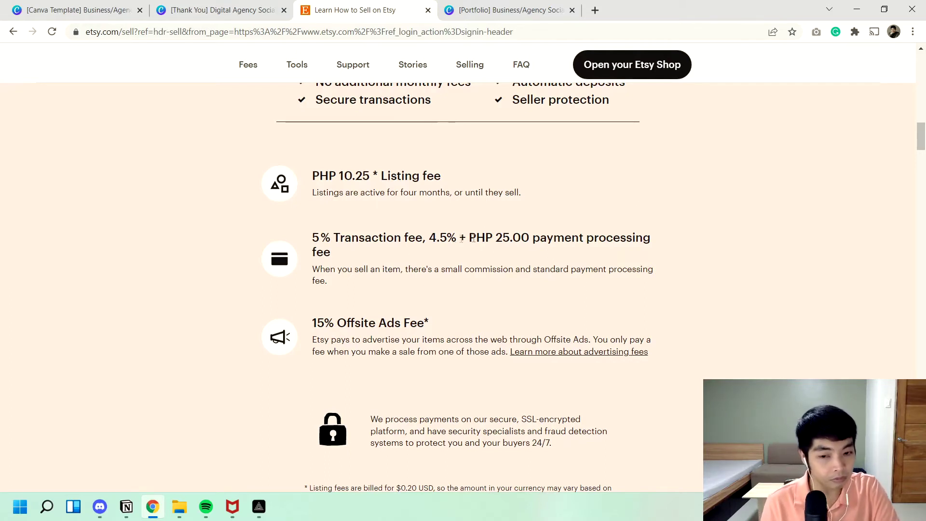
# Read the payment processing fee, and look through the subscription packages, seller stories, sellable categories and FAQ on the Sell on Etsy page
pyautogui.moveTo(533, 237); pyautogui.dragTo(545, 258)
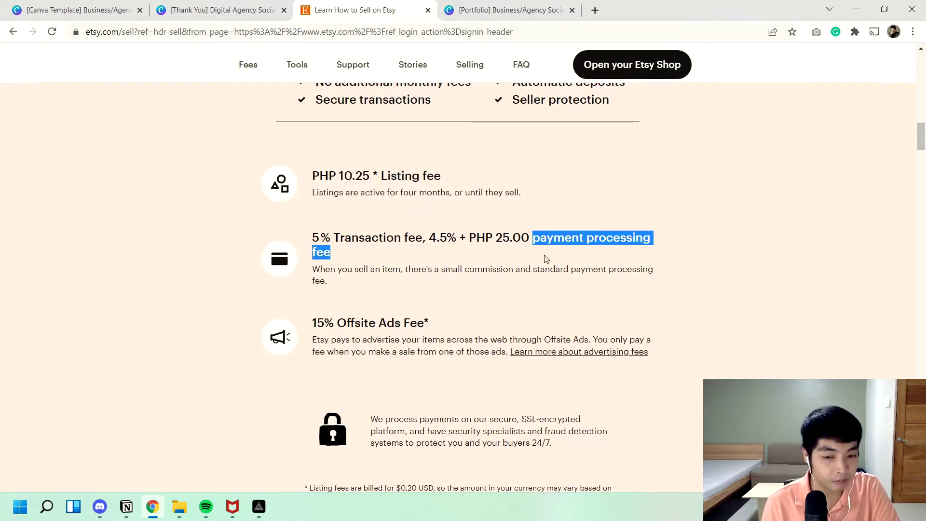
pyautogui.click(544, 255)
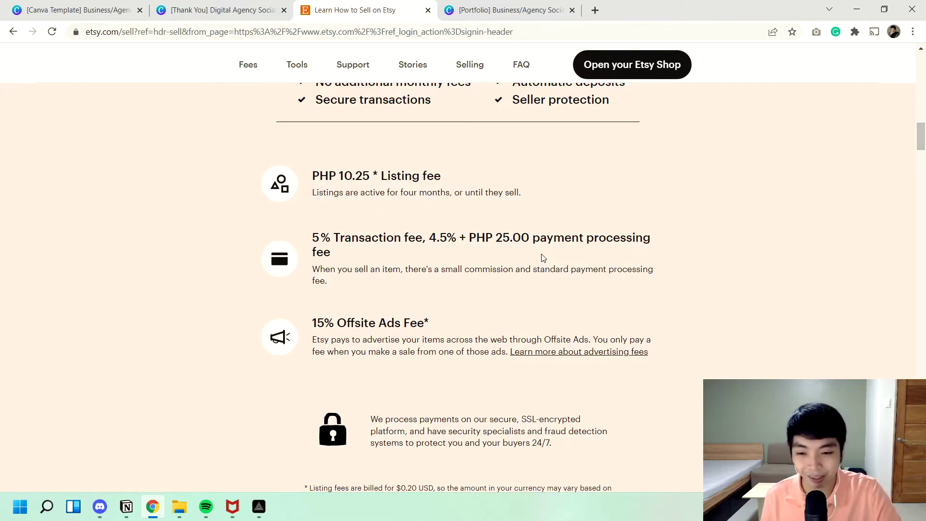
pyautogui.scroll(-15, 447, 273)
pyautogui.scroll(-10, 446, 273)
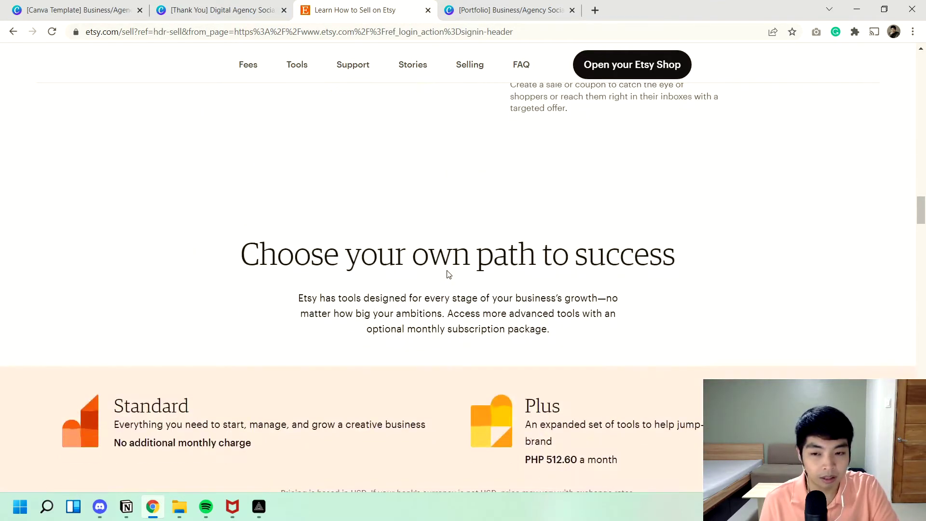
pyautogui.scroll(-15, 447, 274)
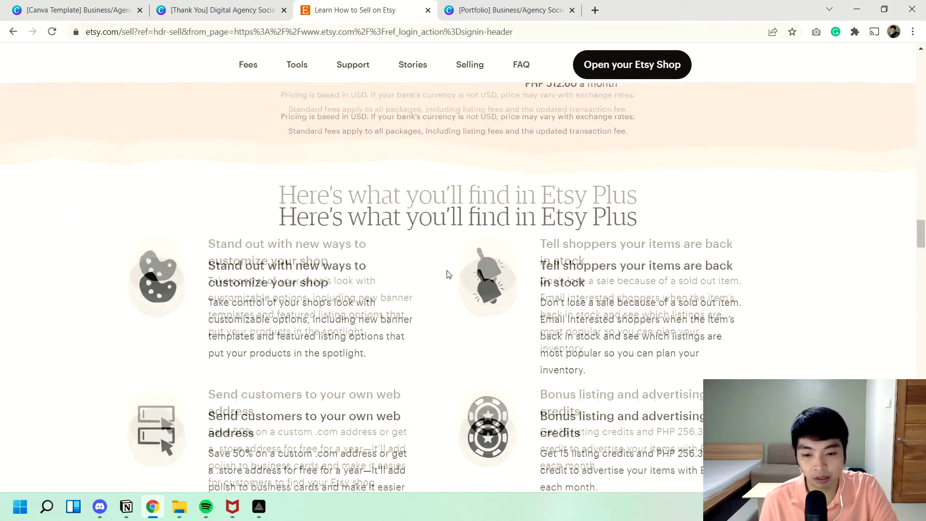
pyautogui.scroll(-15, 449, 275)
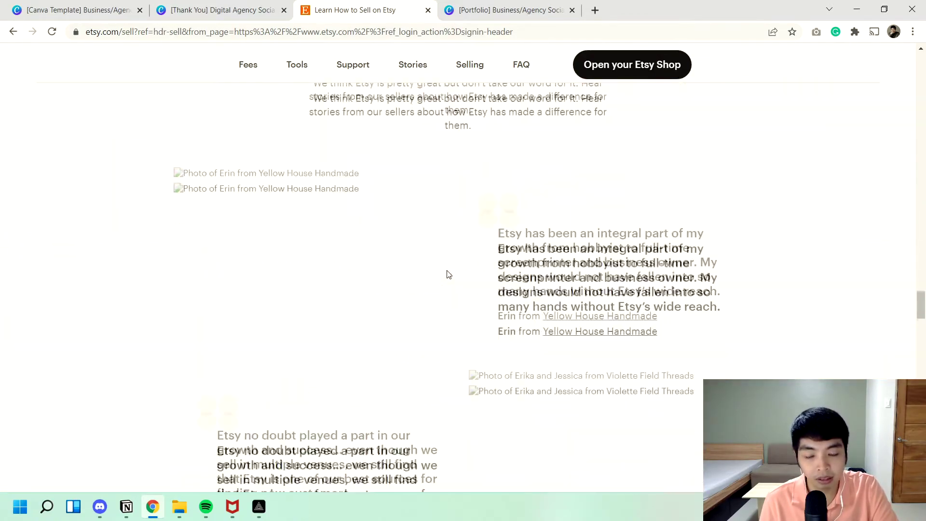
pyautogui.scroll(-4, 449, 275)
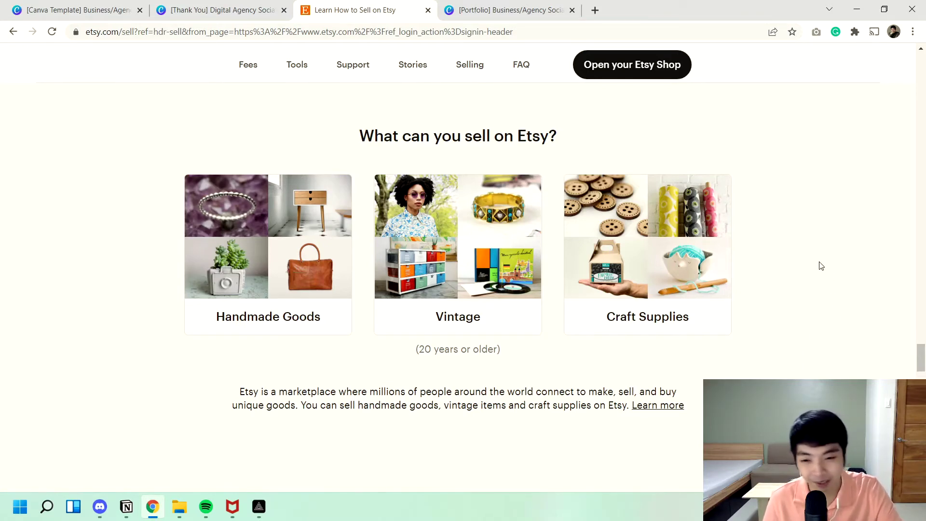
pyautogui.scroll(-3, 821, 267)
pyautogui.scroll(3, 821, 267)
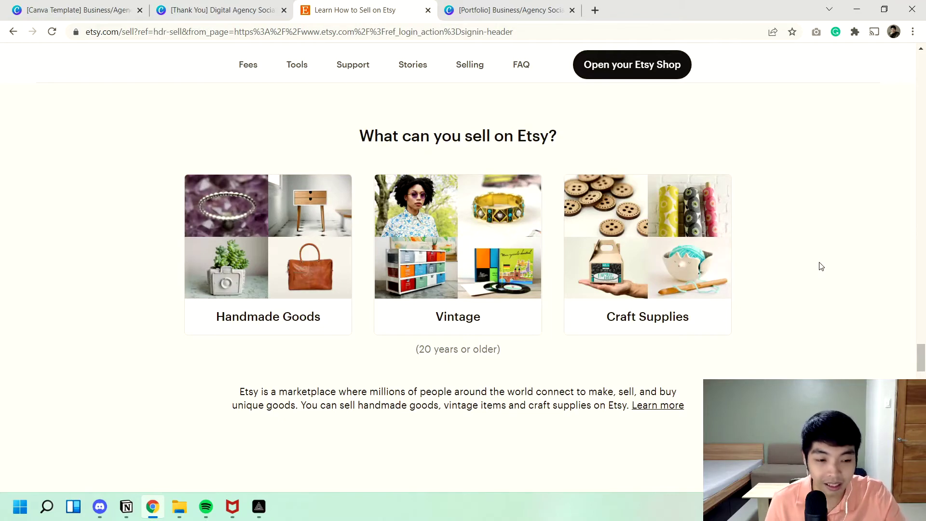
pyautogui.scroll(-10, 820, 265)
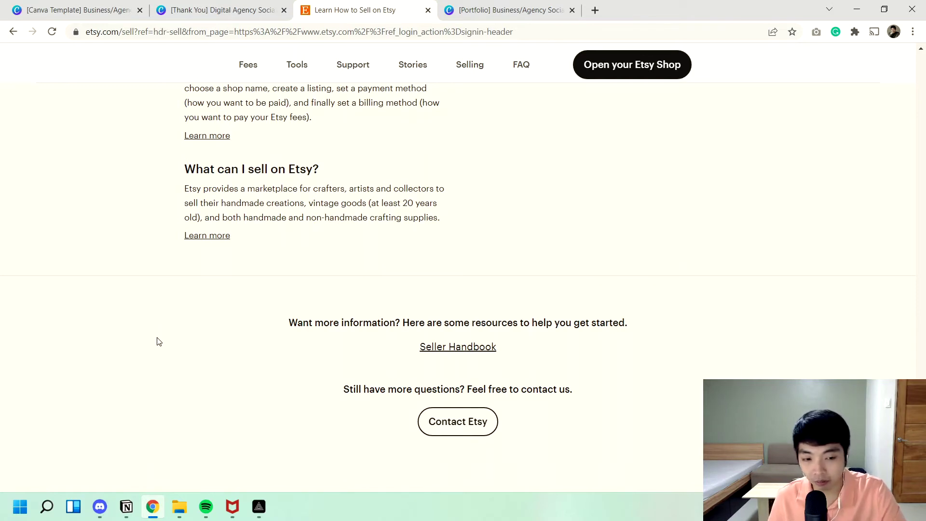
pyautogui.scroll(-8, 159, 341)
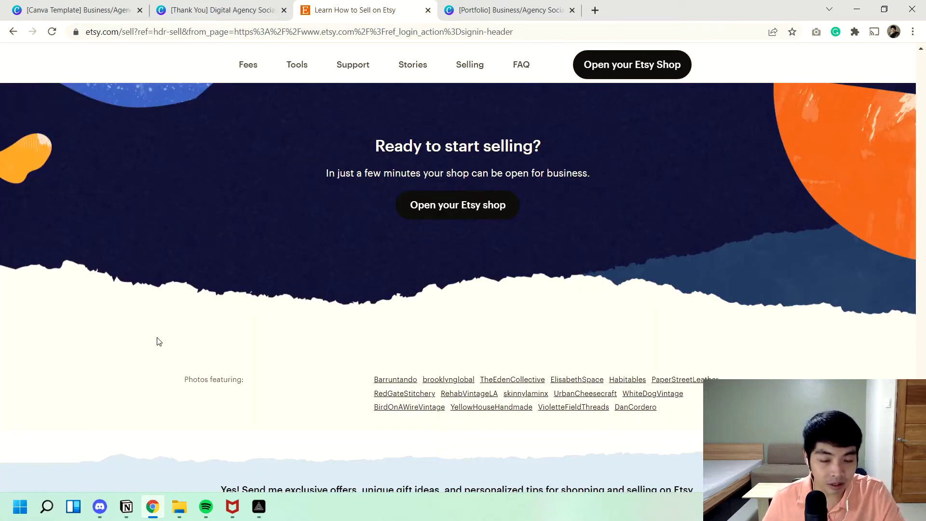
# Start opening an Etsy shop and complete the shop preferences with English, Philippines and Philippine Peso
pyautogui.click(459, 208)
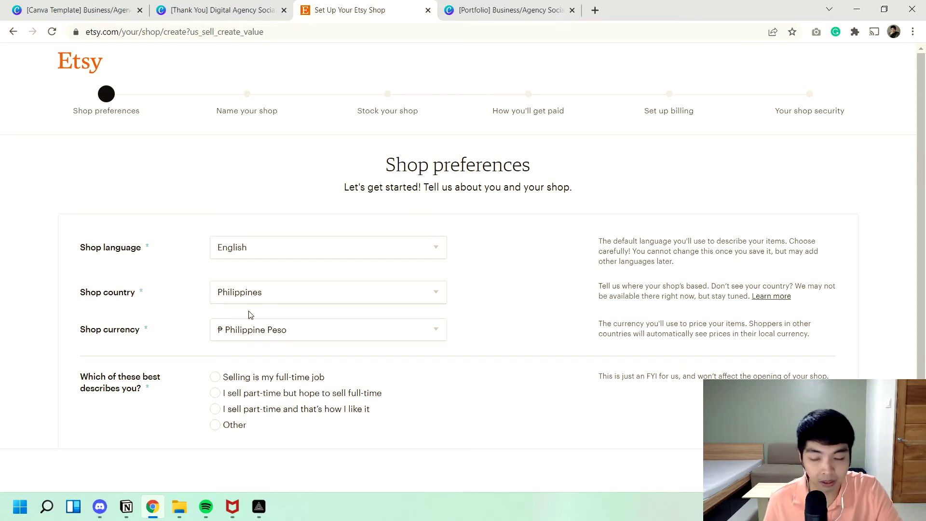
pyautogui.click(272, 301)
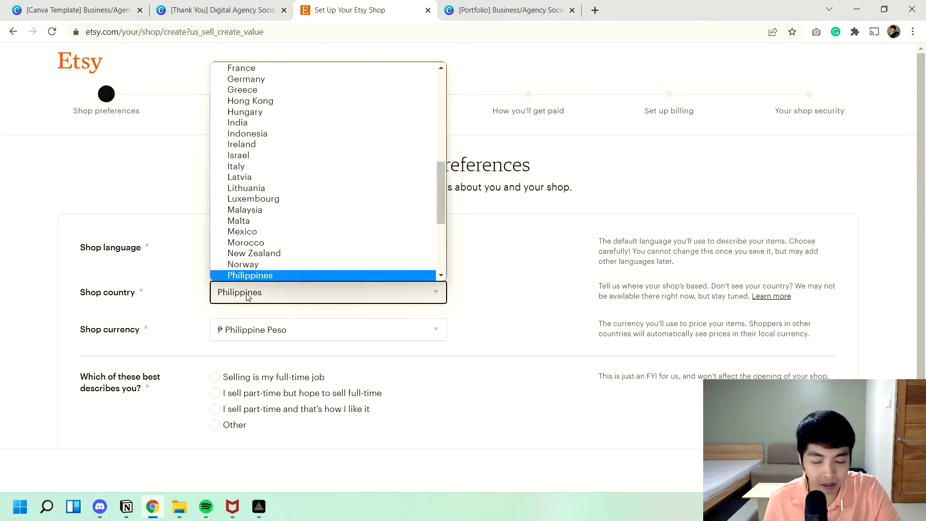
pyautogui.scroll(-1, 261, 271)
pyautogui.click(259, 247)
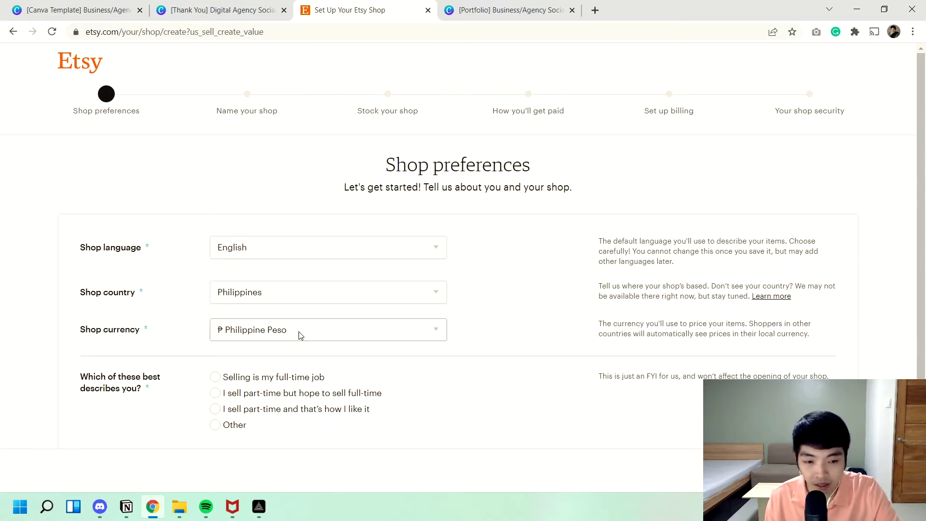
pyautogui.scroll(-2, 206, 356)
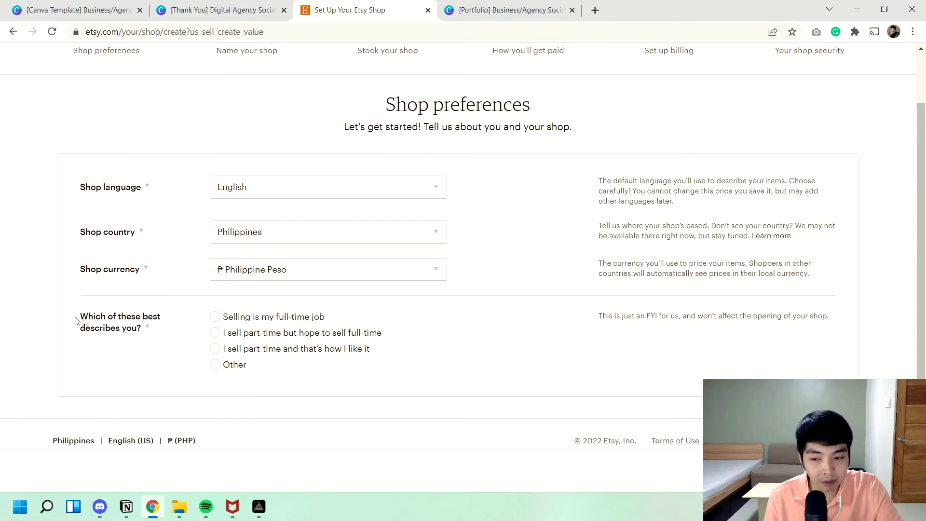
pyautogui.moveTo(76, 320); pyautogui.dragTo(150, 334)
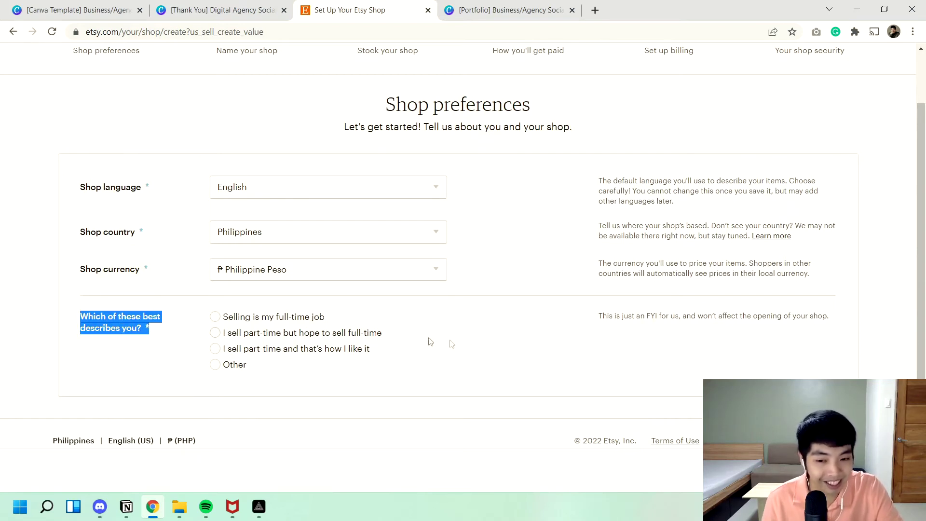
pyautogui.click(189, 322)
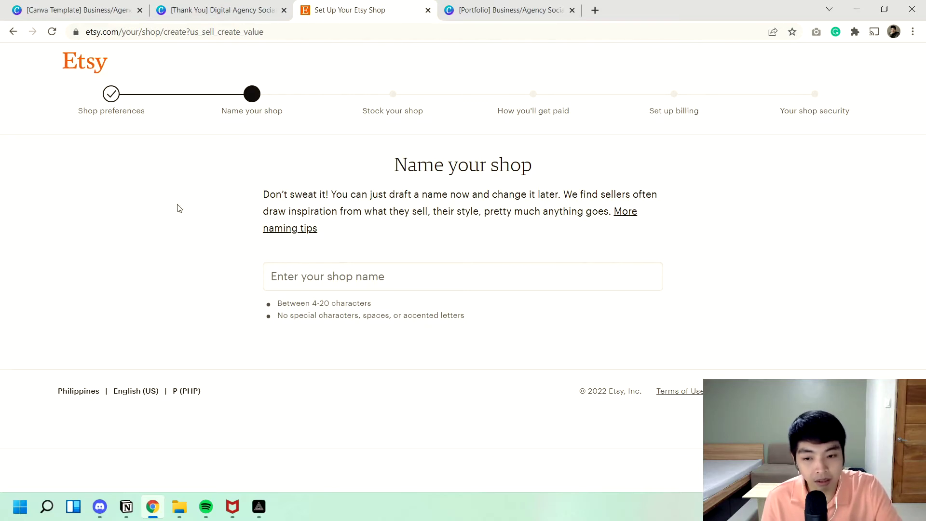
# Read the shop naming guidance about drafting a name and changing it later
pyautogui.moveTo(333, 195); pyautogui.dragTo(559, 191)
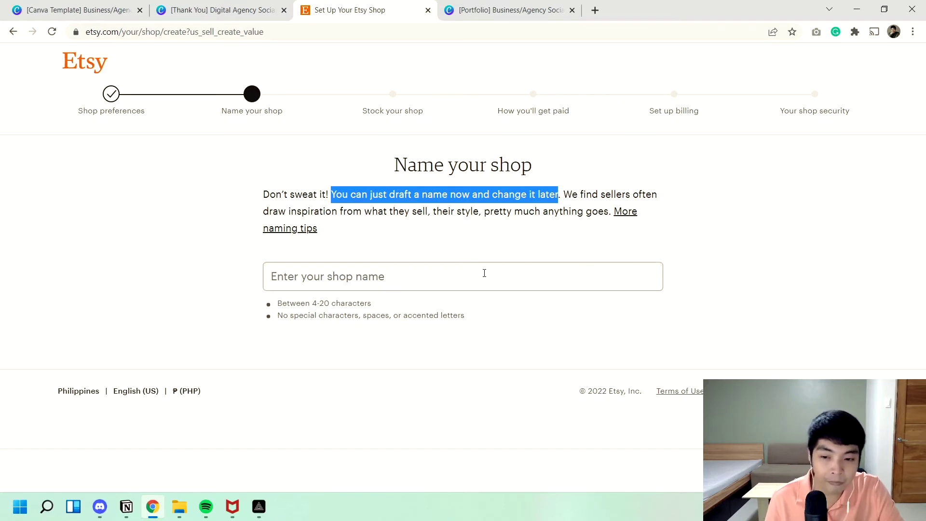
pyautogui.click(472, 241)
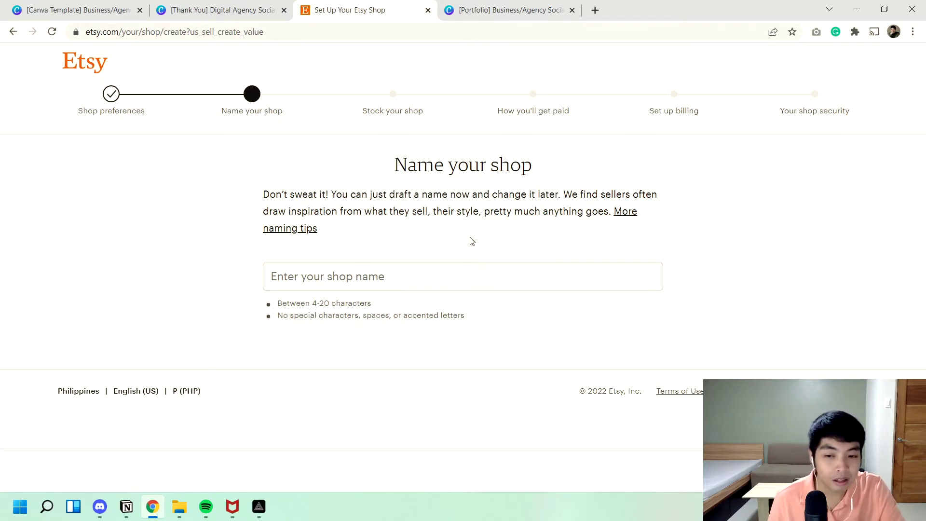
pyautogui.click(277, 265)
pyautogui.click(194, 276)
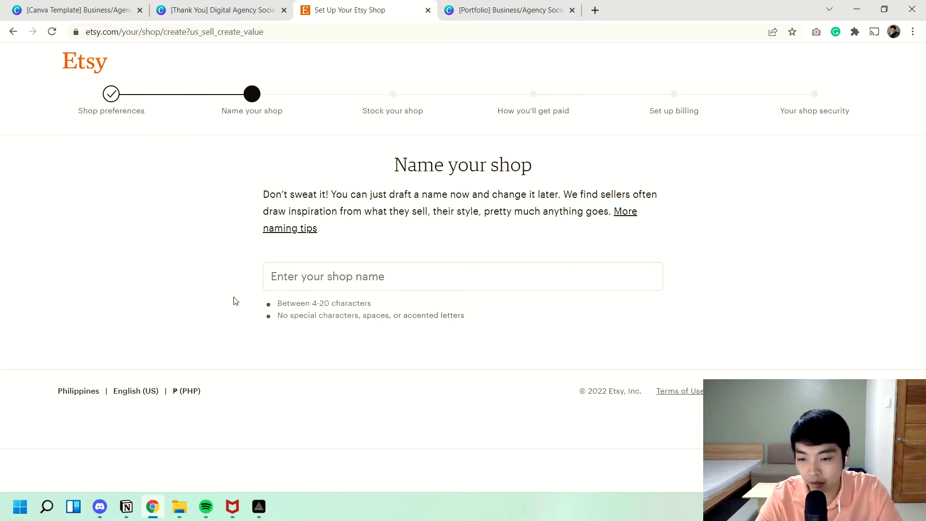
# Switch to Discord and browse the introduce-yourself channel for a shop name idea
pyautogui.click(100, 507)
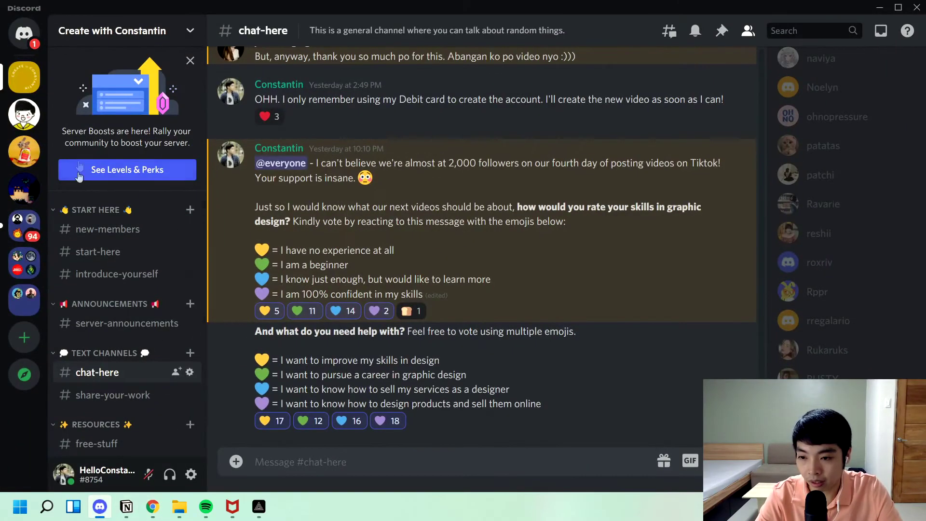
pyautogui.click(117, 275)
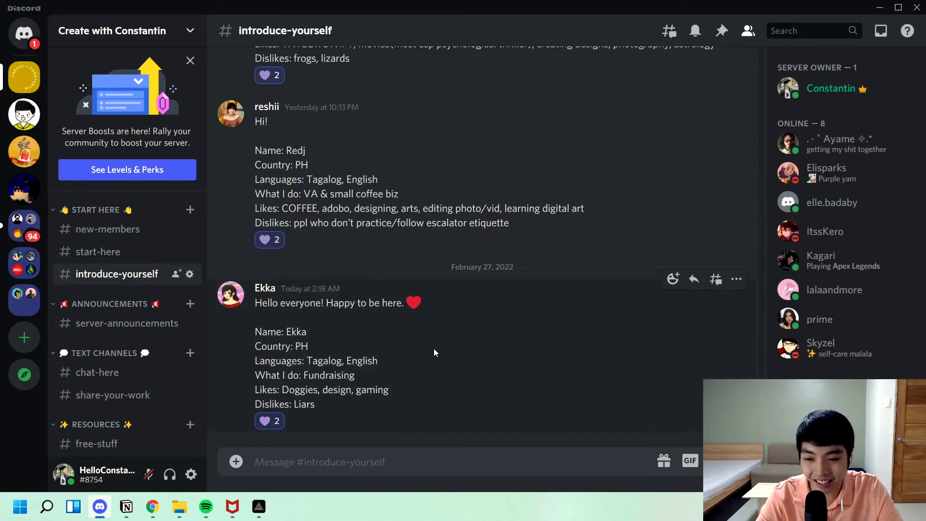
pyautogui.scroll(7, 433, 348)
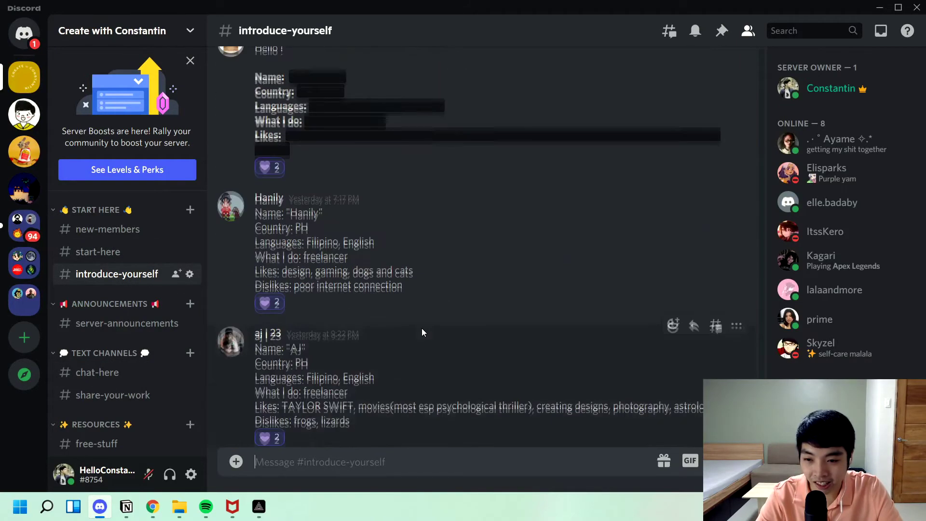
pyautogui.scroll(2, 424, 333)
pyautogui.scroll(2, 443, 259)
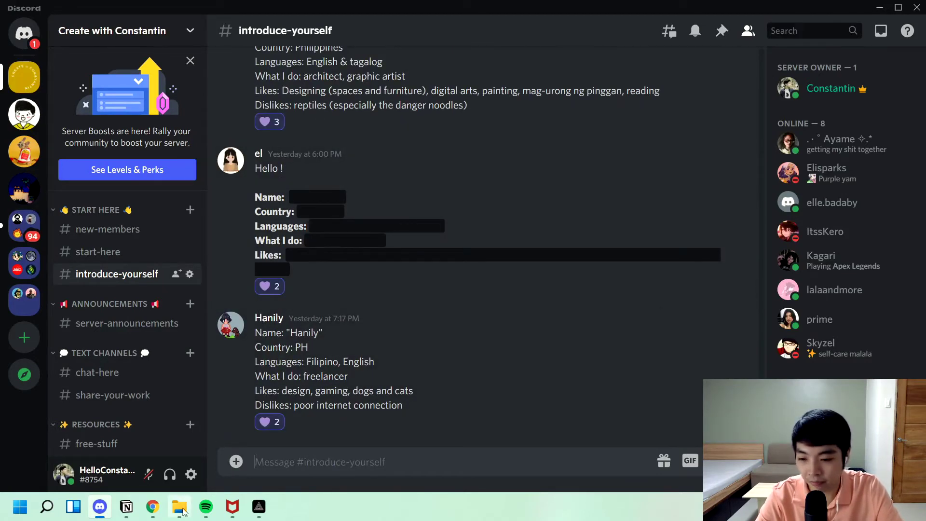
# Return to the Etsy shop setup, check hanilystudios as the shop name and clear the field
pyautogui.click(153, 506)
pyautogui.click(359, 265)
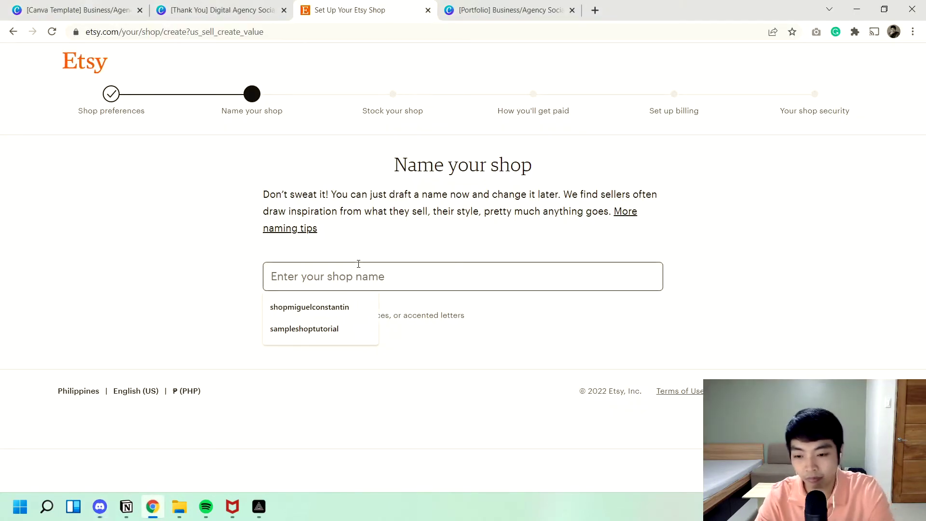
pyautogui.write('hanilystudios')
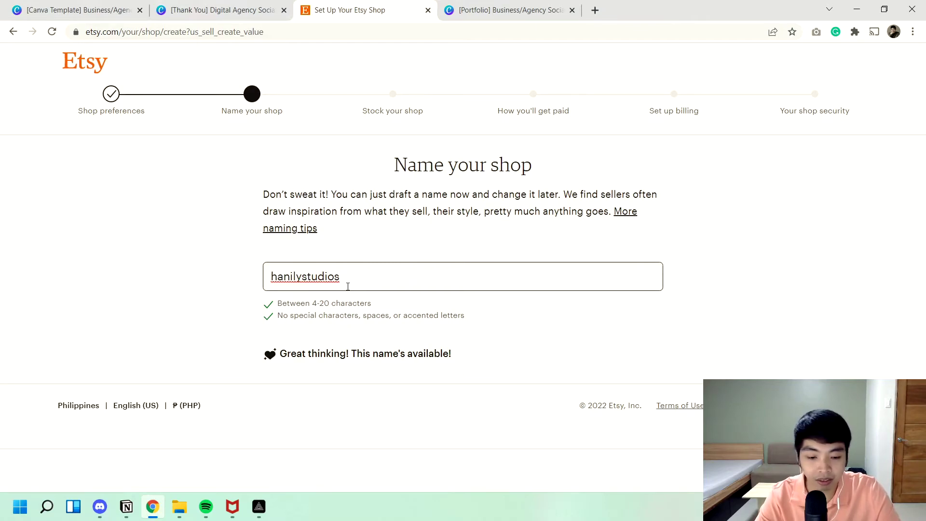
pyautogui.hotkey('ctrl', 'a')
pyautogui.press('BackSpace')
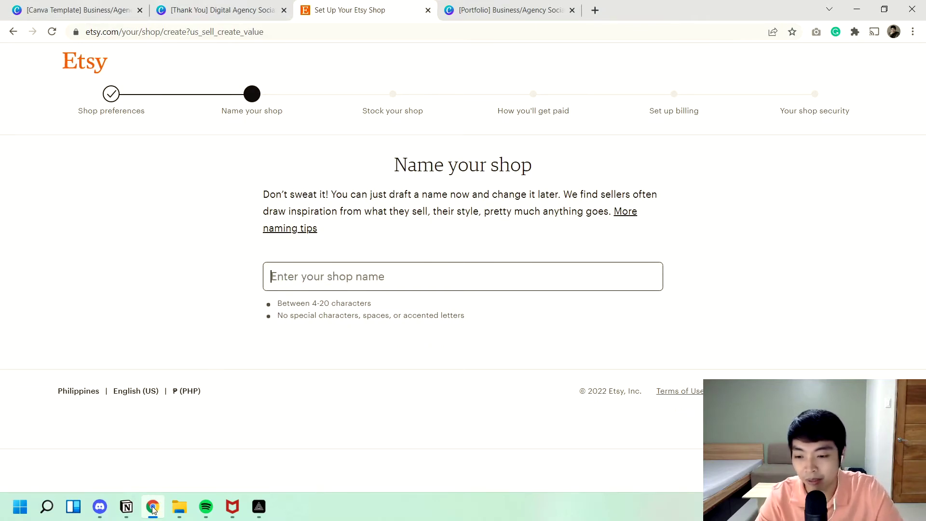
# Switch back to Discord and look through older introductions for another username that could serve as the shop name
pyautogui.click(100, 506)
pyautogui.scroll(3, 385, 363)
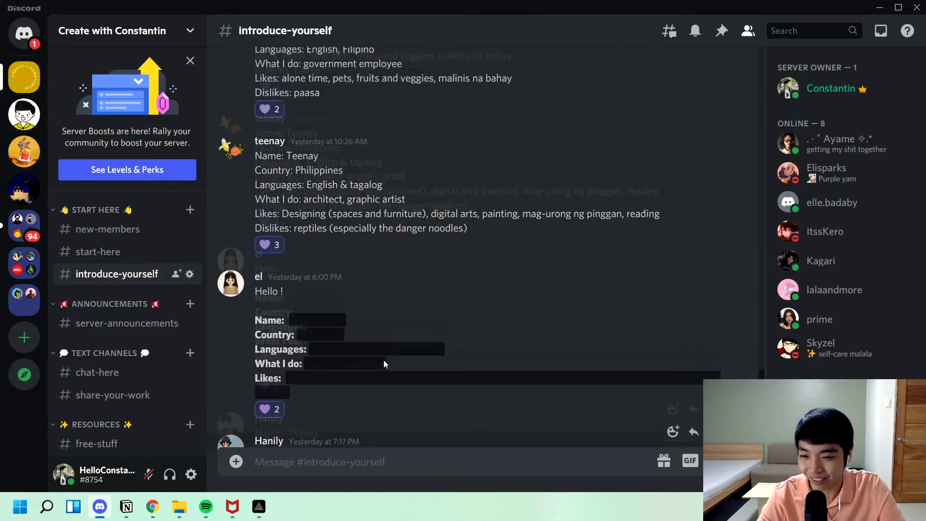
pyautogui.scroll(10, 384, 360)
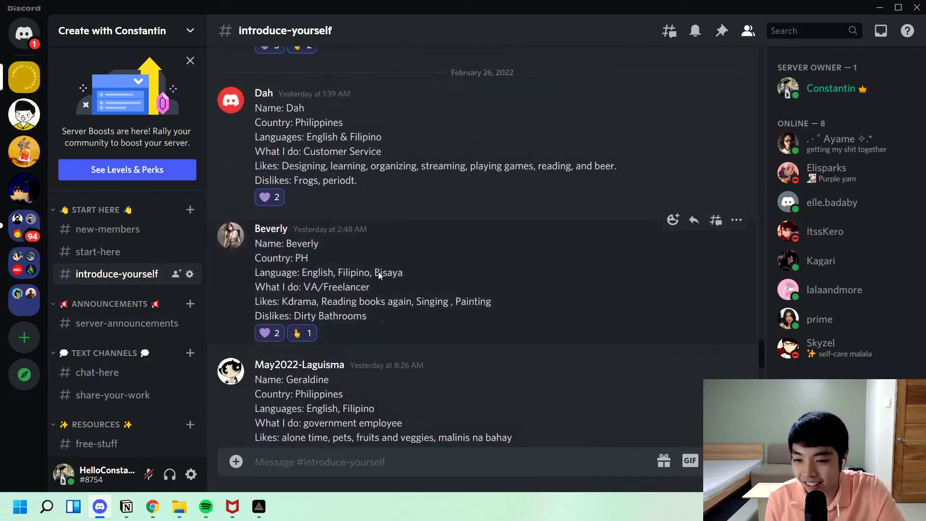
pyautogui.scroll(10, 395, 293)
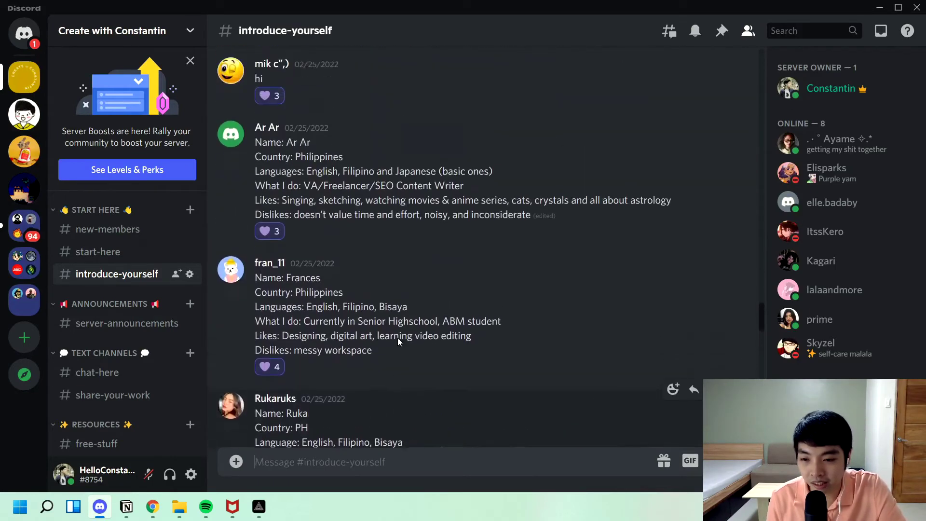
pyautogui.scroll(4, 397, 340)
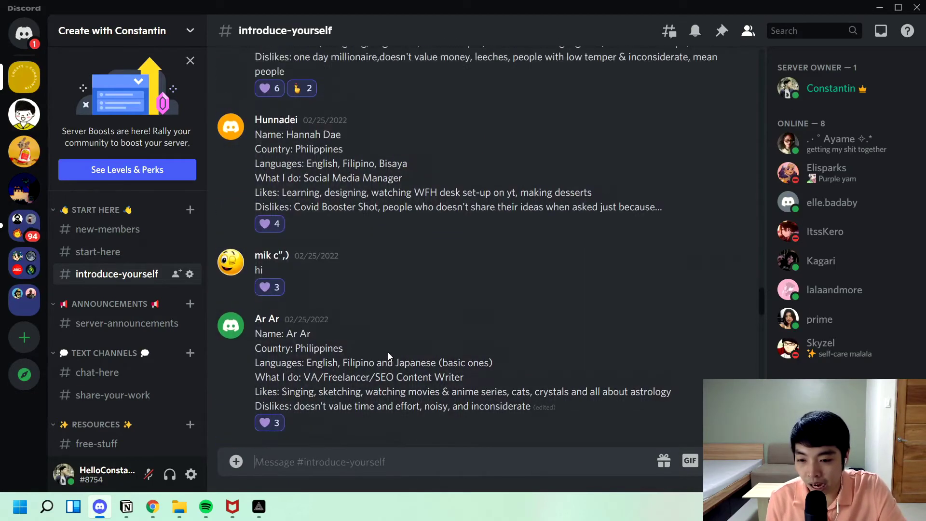
pyautogui.scroll(5, 401, 337)
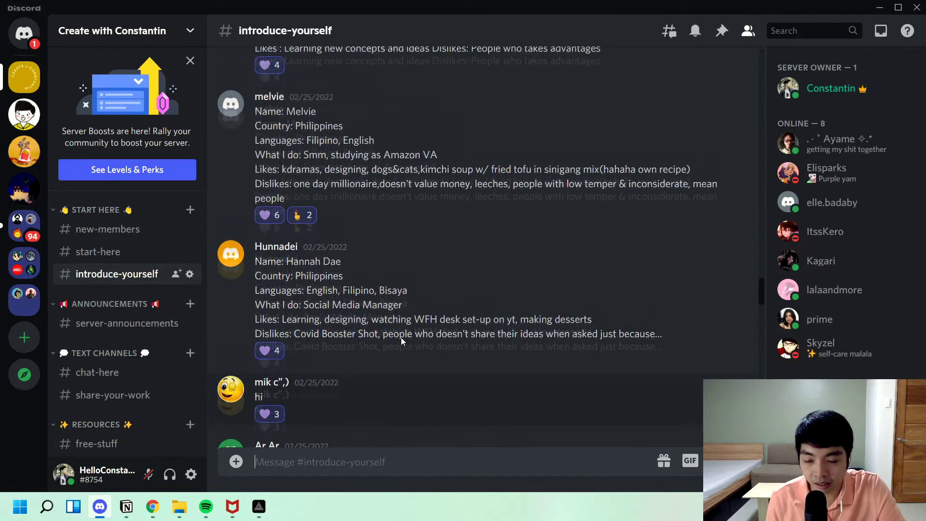
pyautogui.scroll(3, 401, 337)
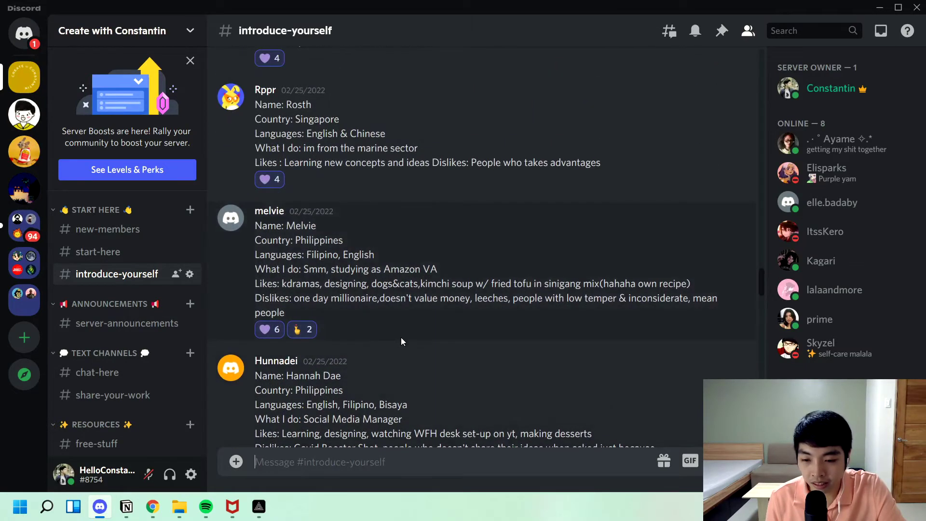
pyautogui.scroll(5, 401, 338)
pyautogui.scroll(5, 398, 352)
pyautogui.scroll(7, 395, 339)
pyautogui.scroll(9, 395, 341)
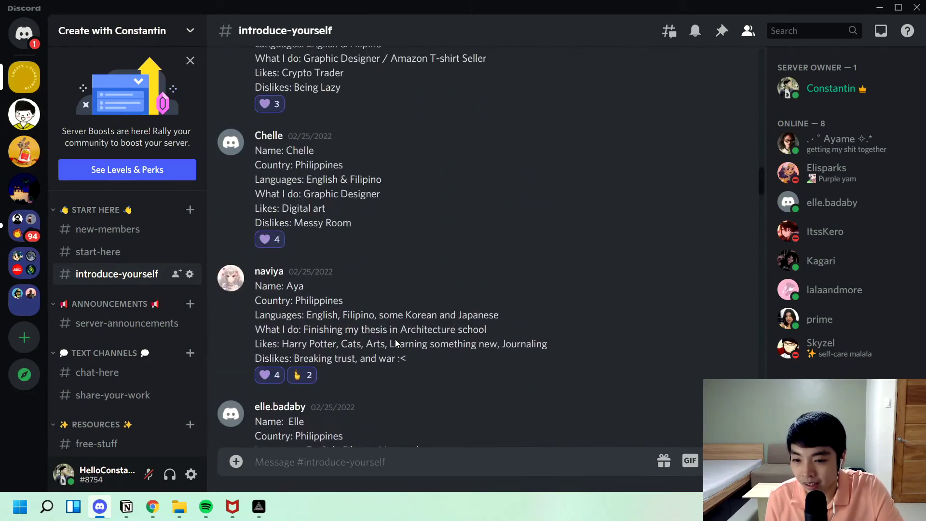
pyautogui.scroll(3, 395, 342)
pyautogui.scroll(5, 395, 340)
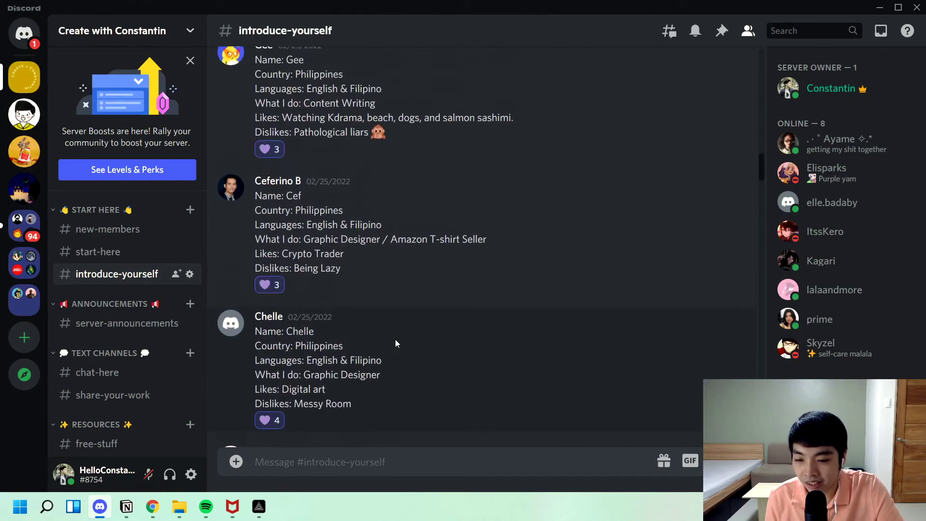
pyautogui.scroll(3, 395, 340)
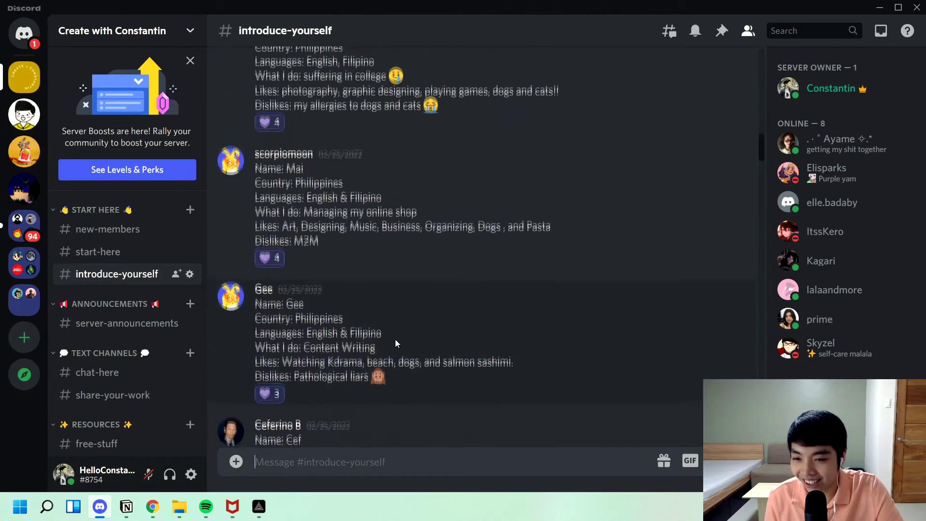
pyautogui.moveTo(314, 214); pyautogui.dragTo(269, 220)
pyautogui.rightClick(269, 219)
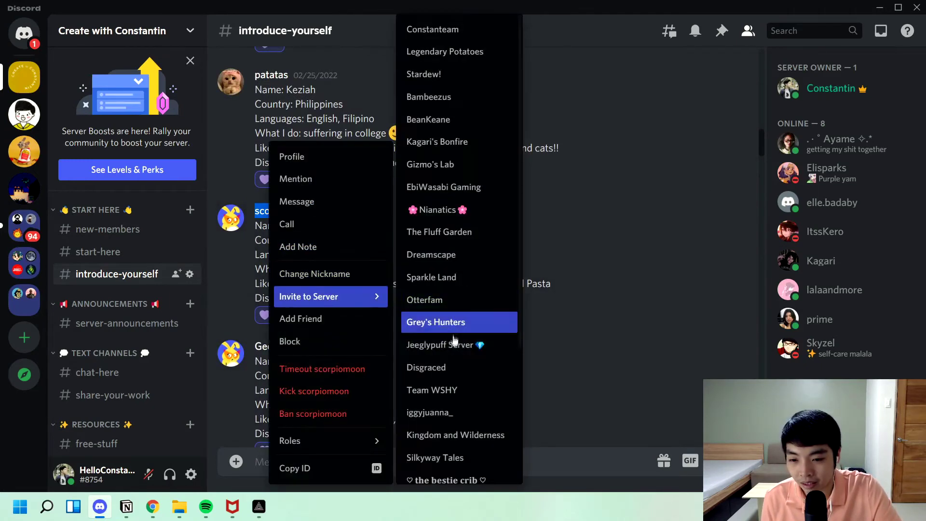
pyautogui.click(616, 314)
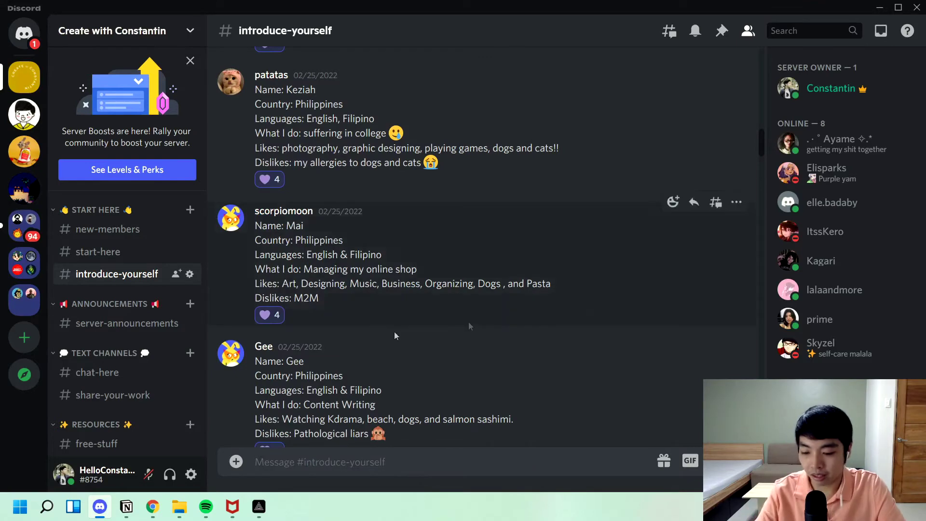
# Return to the Etsy shop setup and try scorpiomoon and scorpiomoondesigns as the shop name, removing the designs ending
pyautogui.click(151, 506)
pyautogui.click(422, 273)
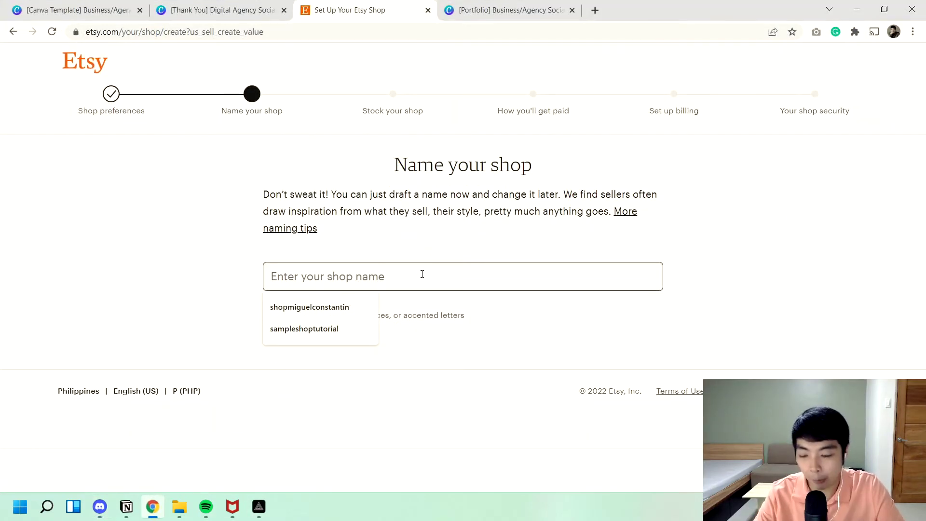
pyautogui.write('scor')
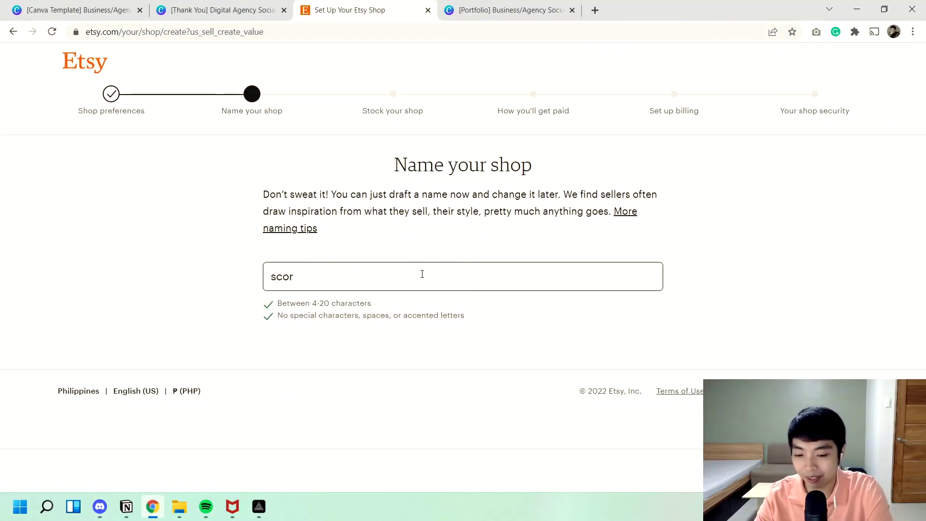
pyautogui.write('pio')
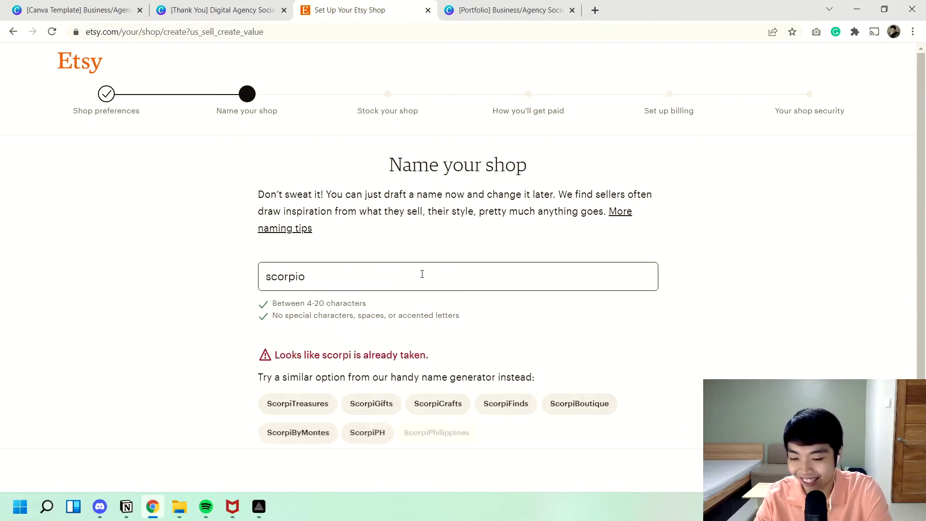
pyautogui.write('moonst')
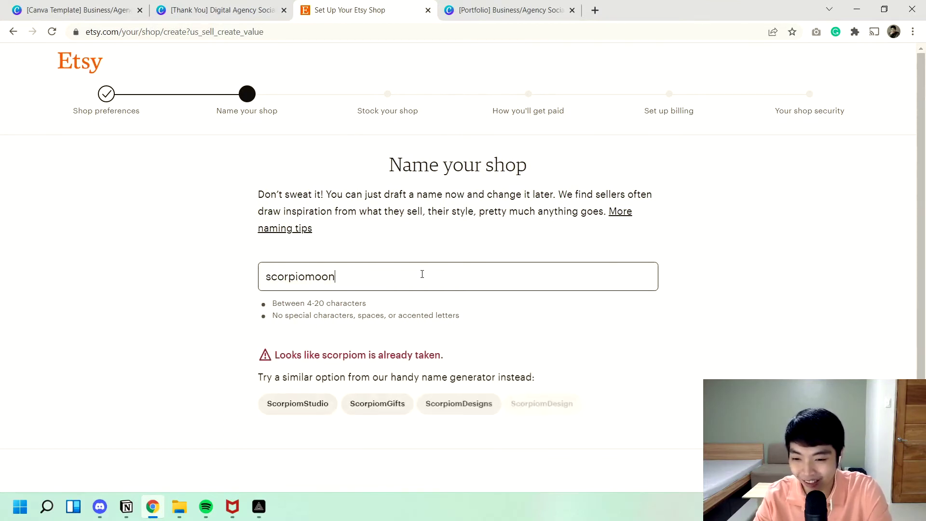
pyautogui.press('BackSpace')
pyautogui.press('BackSpace')
pyautogui.write('designs')
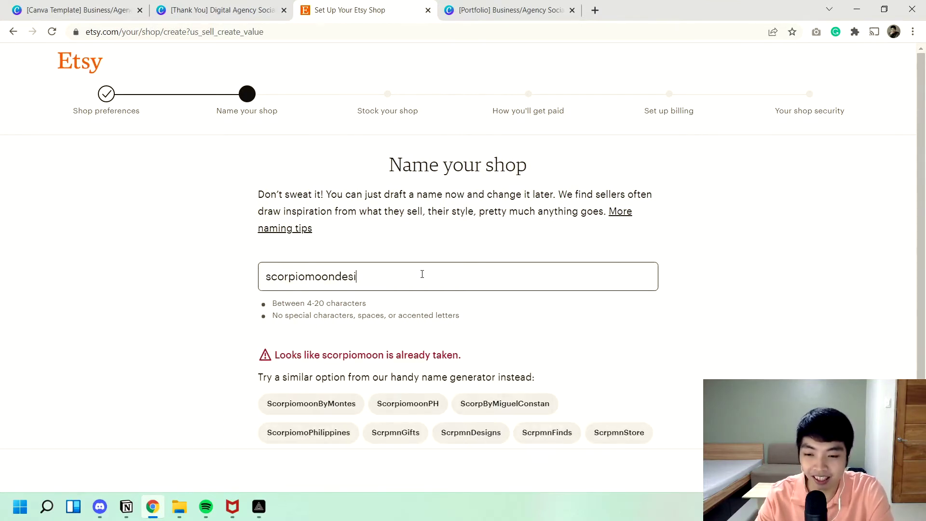
pyautogui.press('BackSpace')
pyautogui.press('BackSpace')
pyautogui.press('BackSpace')
pyautogui.press('BackSpace')
pyautogui.press('BackSpace')
pyautogui.press('BackSpace')
pyautogui.press('BackSpace')
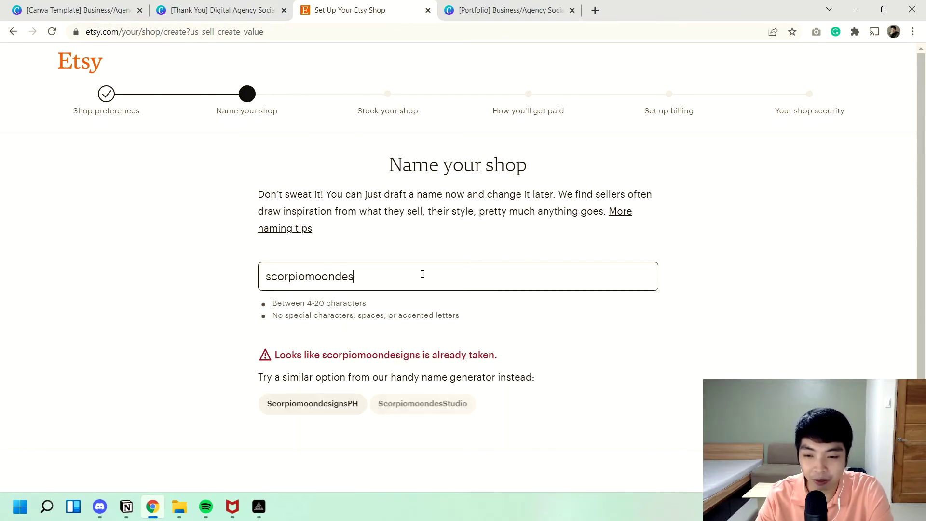
# Try scorpiomoonstudio and scorpiomoonstudios as the shop name, and clear the field
pyautogui.write('stduio')
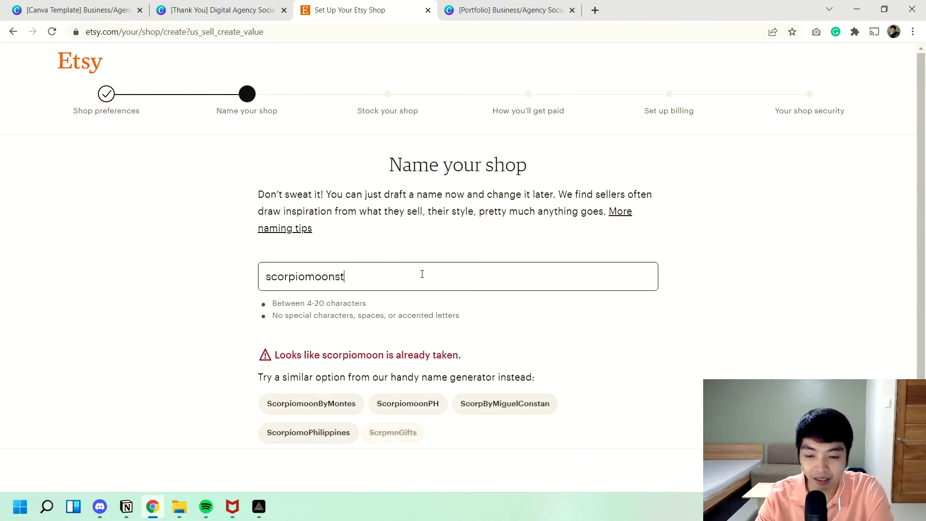
pyautogui.press('BackSpace')
pyautogui.press('BackSpace')
pyautogui.press('BackSpace')
pyautogui.press('BackSpace')
pyautogui.write('i')
pyautogui.press('BackSpace')
pyautogui.write('udio')
pyautogui.hotkey('shift', 'Left')
pyautogui.hotkey('shift', 'Left')
pyautogui.hotkey('shift', 'Left')
pyautogui.hotkey('shift', 'Left')
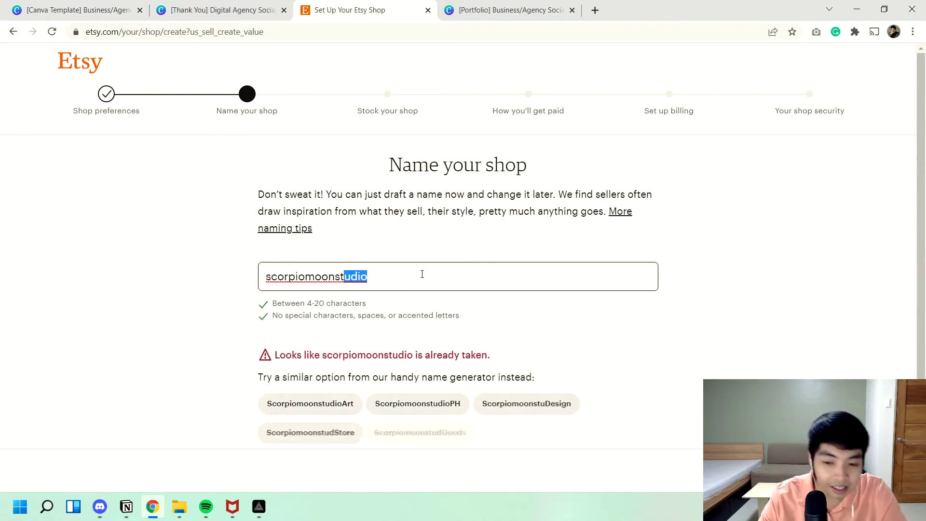
pyautogui.write('udio')
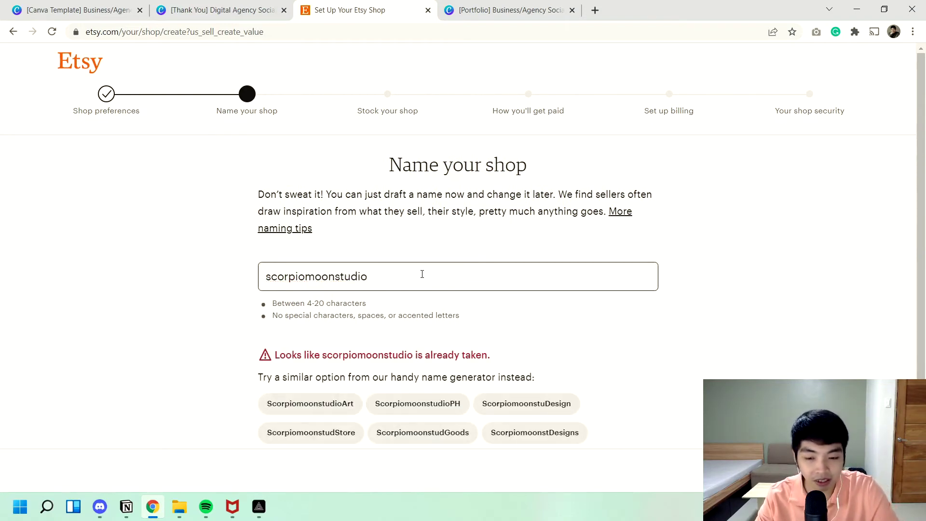
pyautogui.write('s')
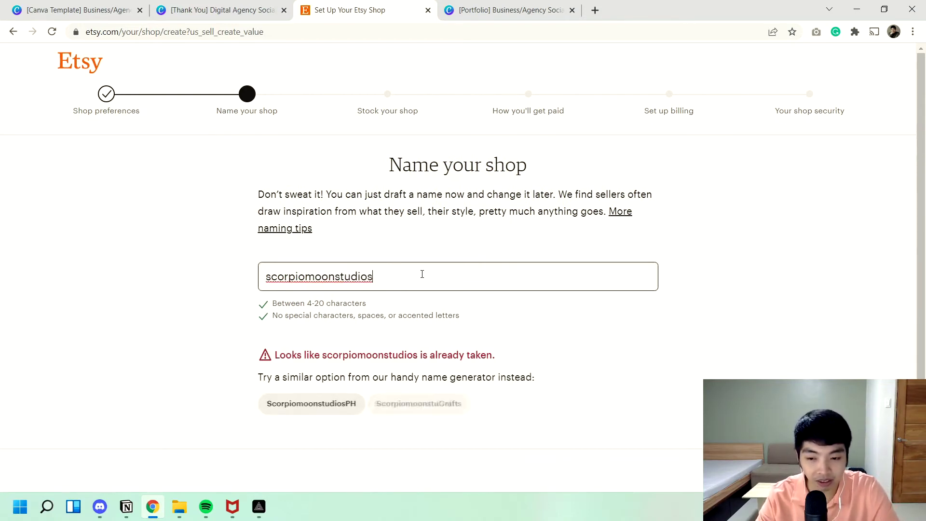
pyautogui.hotkey('ctrl', 'a')
pyautogui.press('BackSpace')
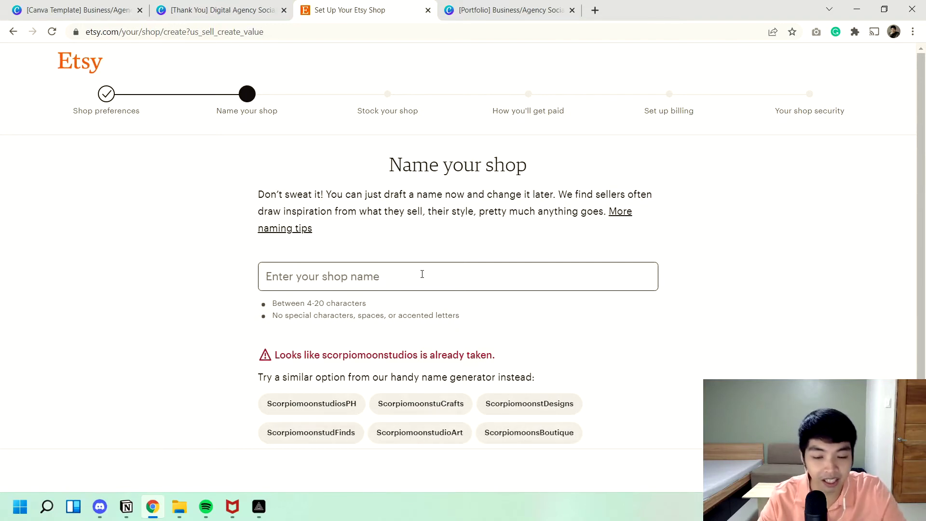
# Name the shop sampleshoptutorial3 using the saved sampleshoptutorial entry, and continue to stocking the shop
pyautogui.click(422, 274)
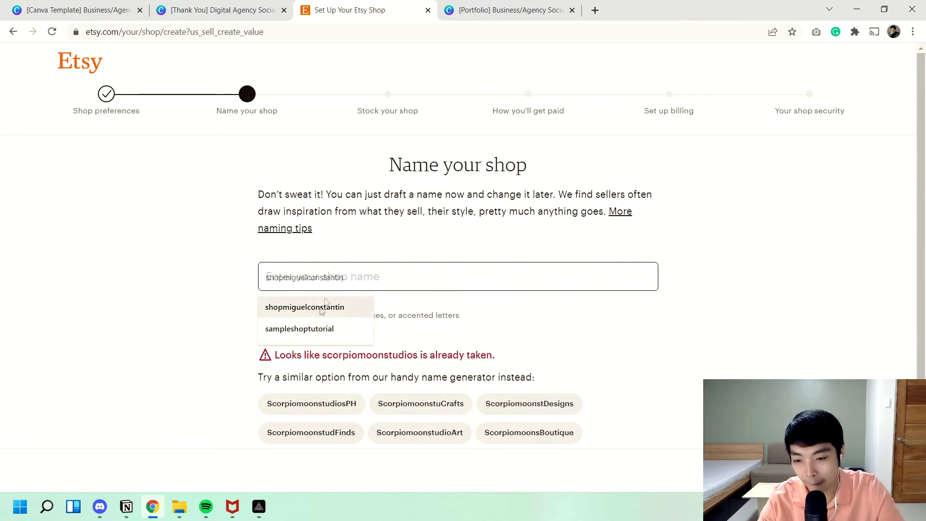
pyautogui.click(310, 331)
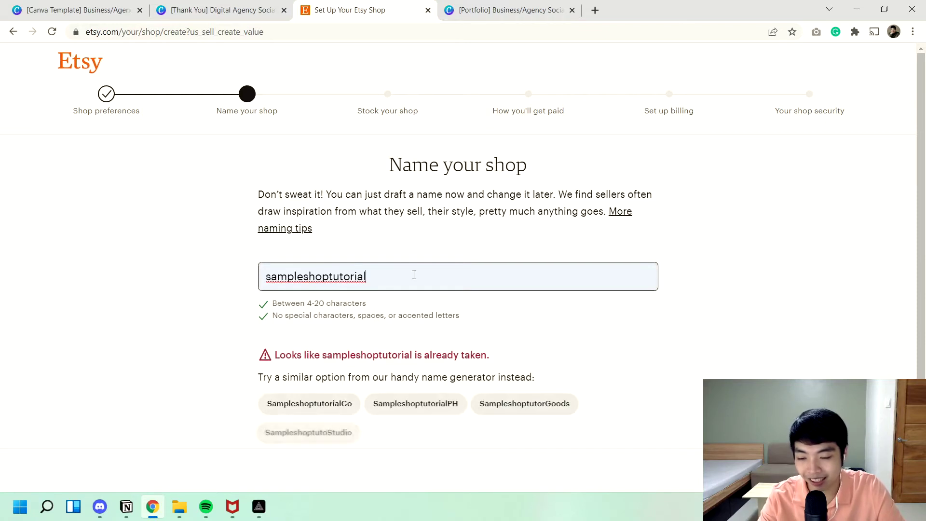
pyautogui.write('3')
pyautogui.click(707, 293)
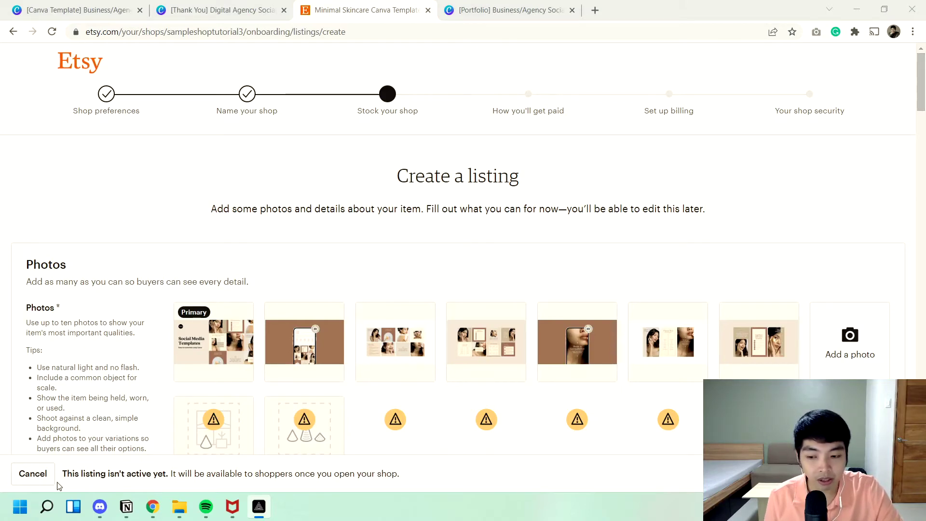
# Open the Etsy listing guide from Discord's free-stuff channel, review its tags, pricing, quantity and upload advice, and close it
pyautogui.click(100, 507)
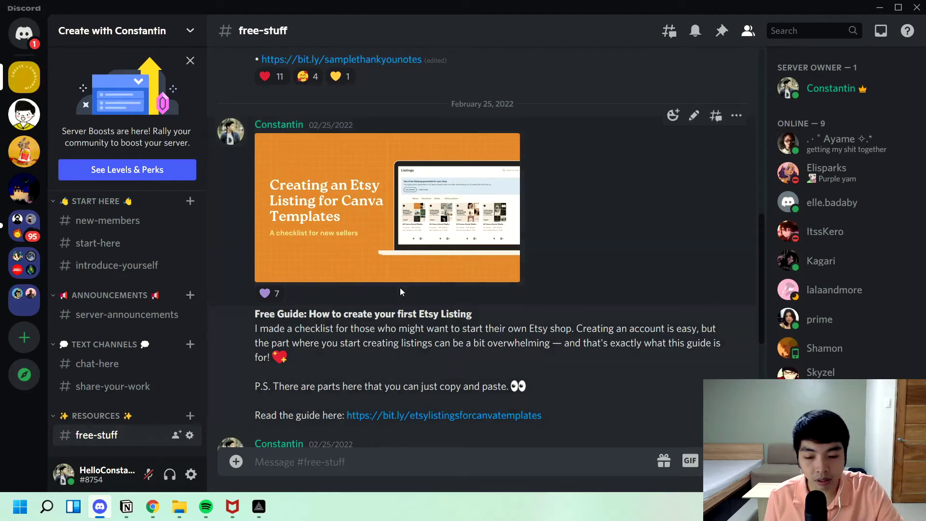
pyautogui.click(420, 422)
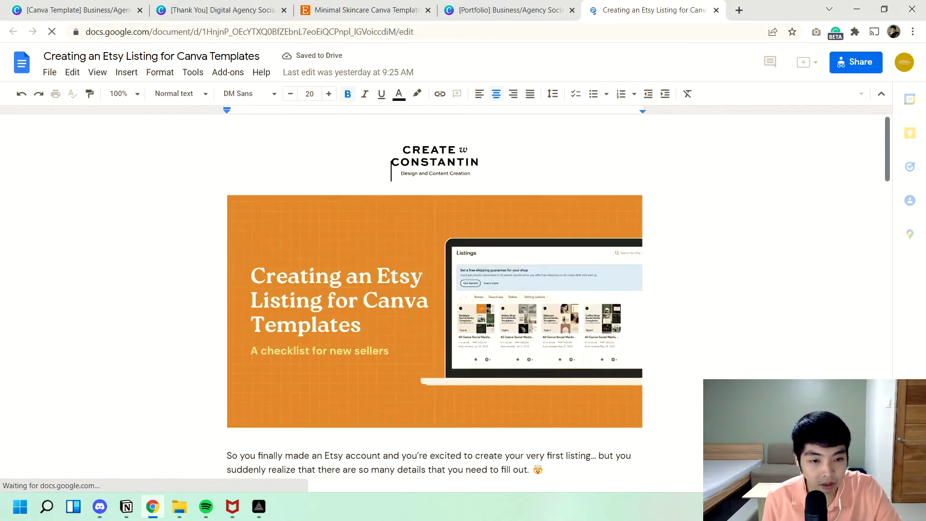
pyautogui.scroll(-20, 453, 283)
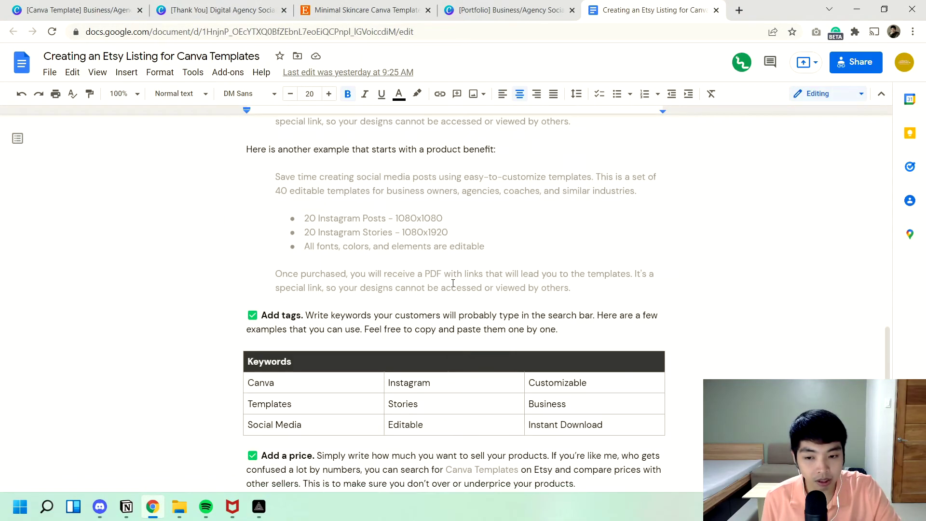
pyautogui.scroll(-6, 453, 283)
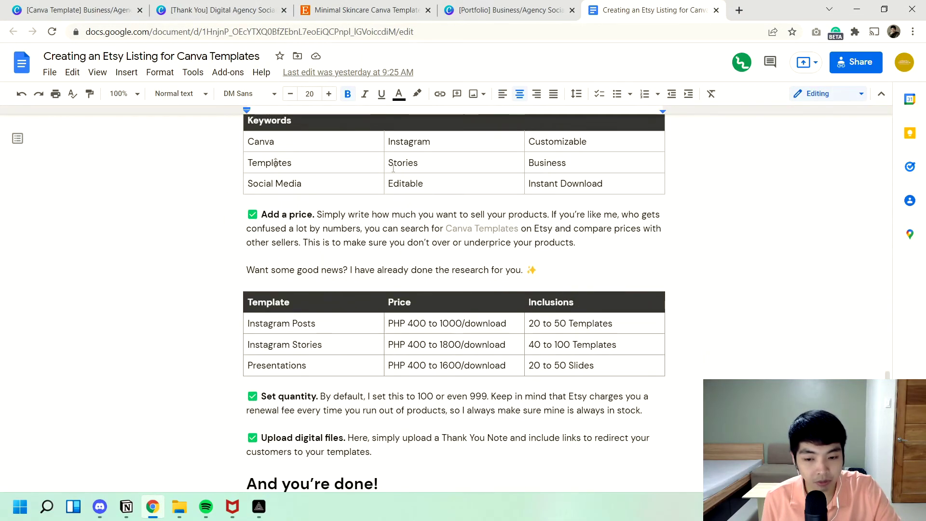
pyautogui.scroll(-3, 215, 182)
pyautogui.scroll(7, 762, 244)
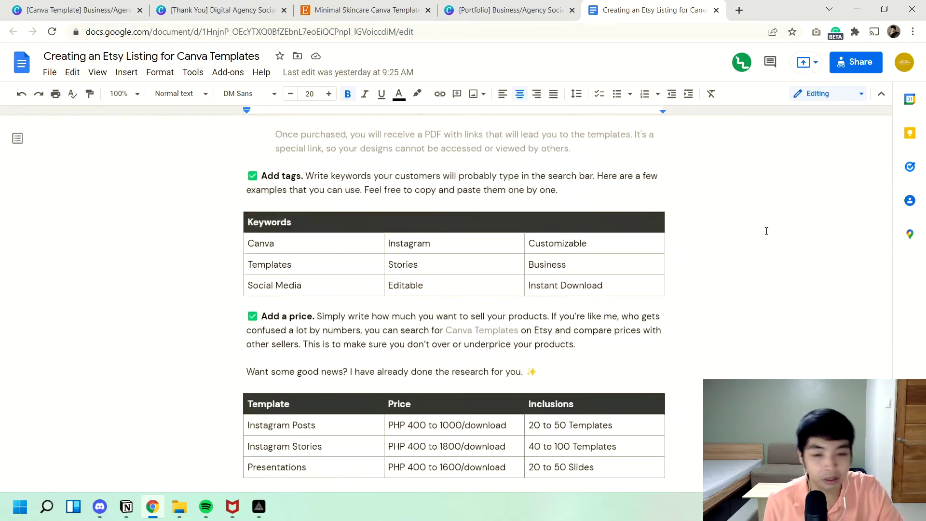
pyautogui.hotkey('ctrl', 'w')
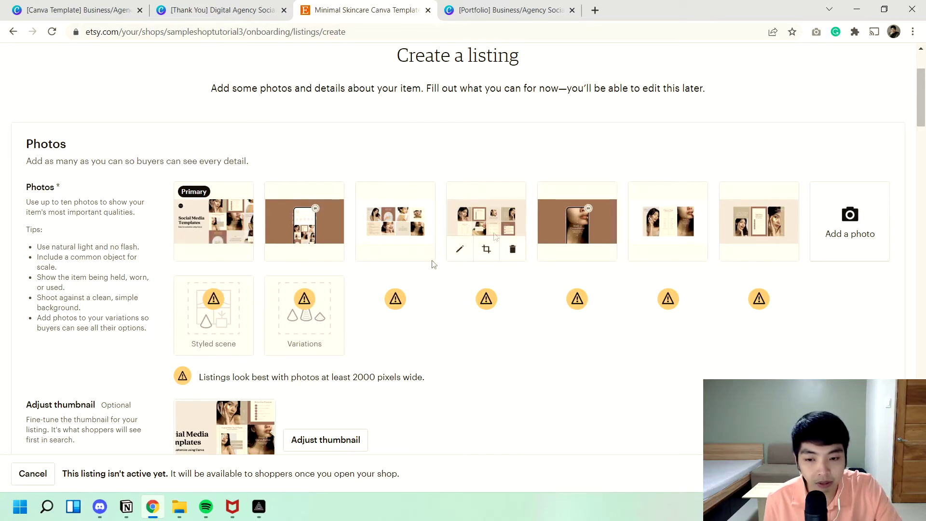
# Examine the photos uploaded to the new listing and the recommended photo width
pyautogui.click(396, 300)
pyautogui.click(614, 145)
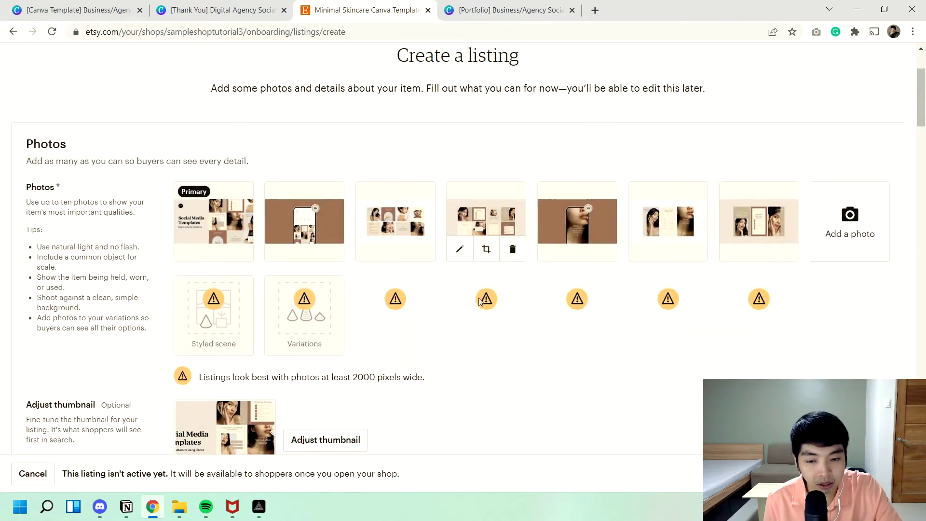
pyautogui.scroll(2, 422, 337)
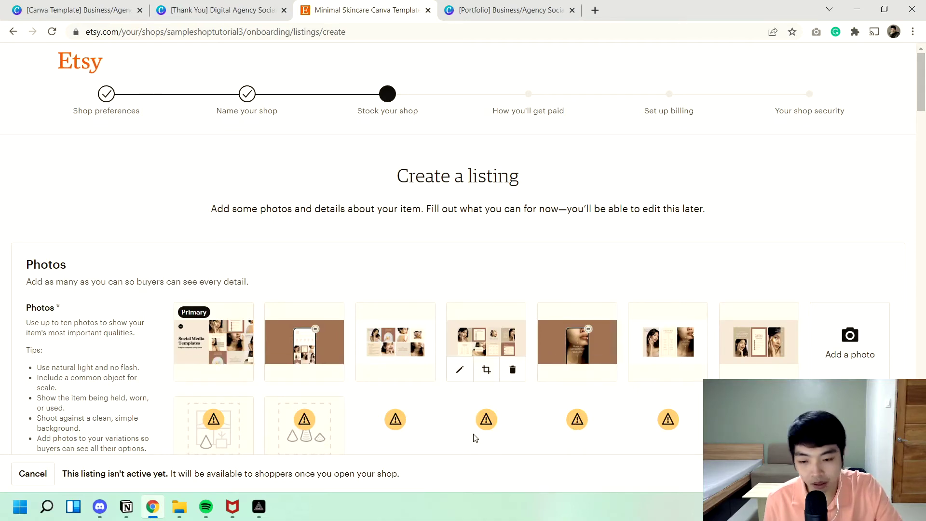
pyautogui.scroll(-1, 439, 391)
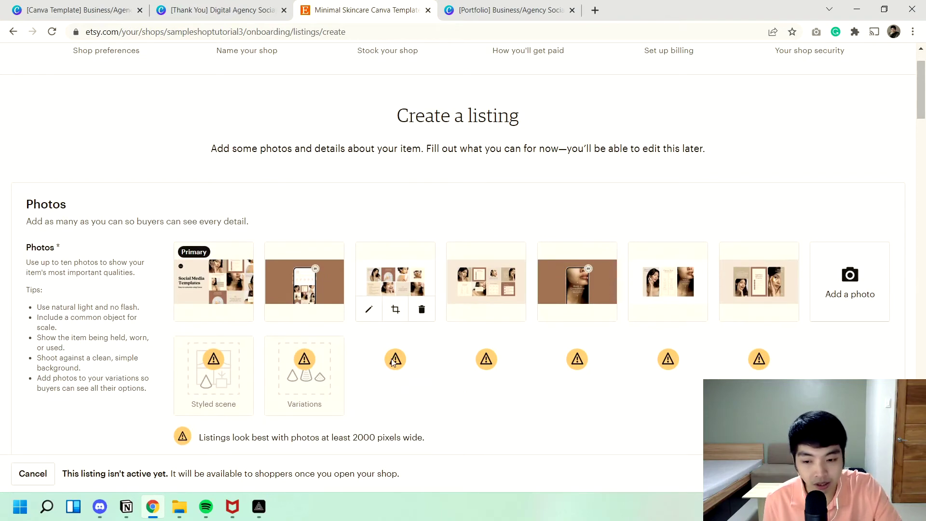
pyautogui.scroll(-1, 393, 369)
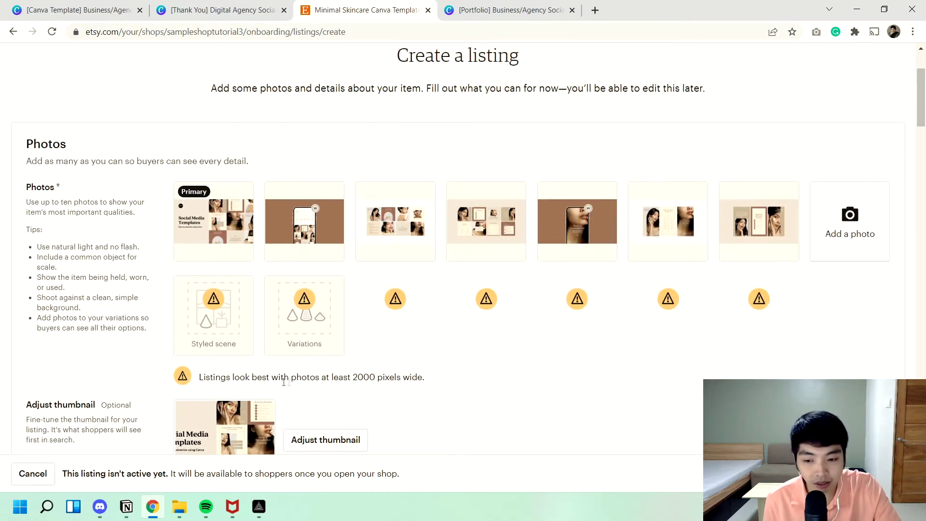
# Read the 2000-pixel photo width advice and examine the listing's thumbnail preview
pyautogui.doubleClick(361, 377)
pyautogui.click(385, 375)
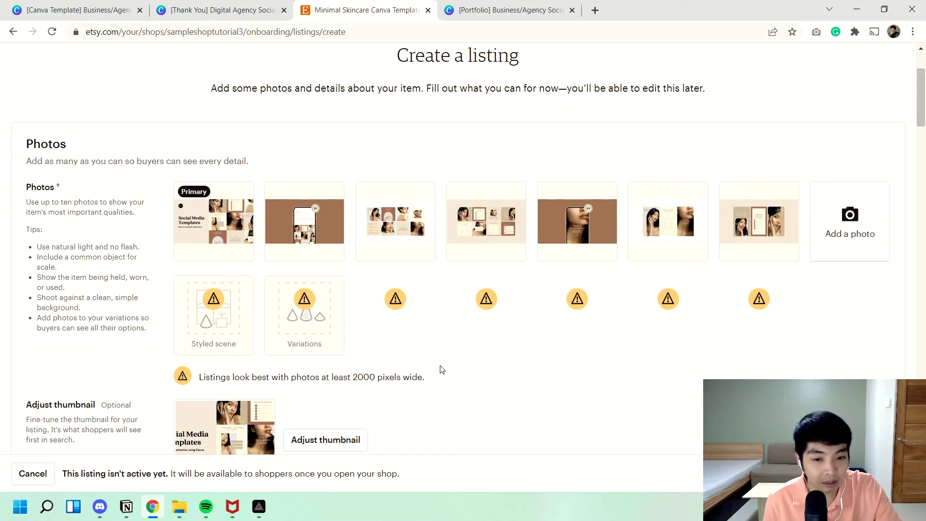
pyautogui.moveTo(429, 377); pyautogui.dragTo(203, 379)
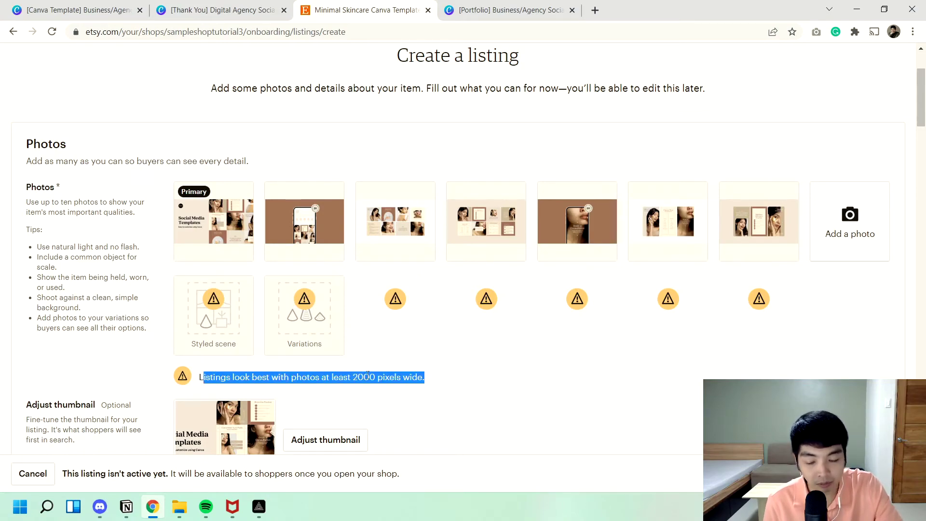
pyautogui.scroll(-1, 487, 337)
pyautogui.click(543, 336)
pyautogui.scroll(-1, 544, 336)
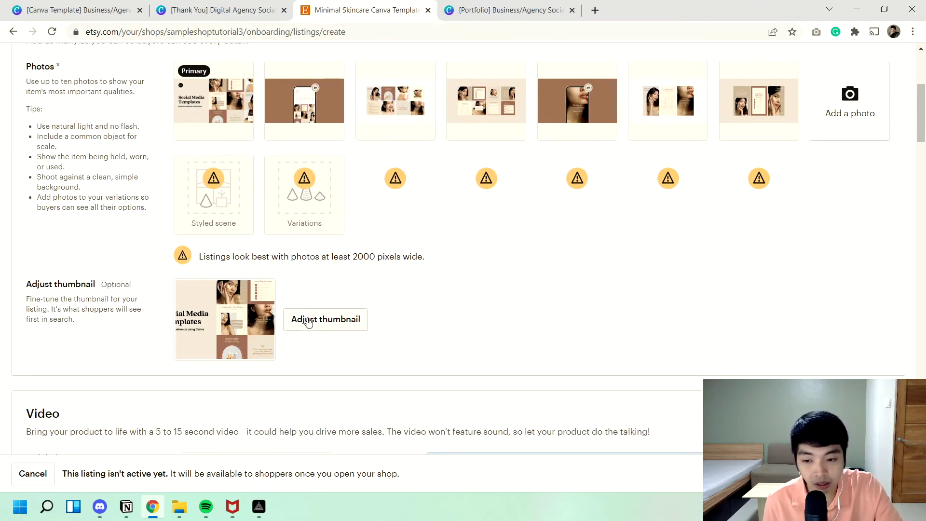
# Try the phone mockup as the primary photo, and move the Social Media Templates cover back to first place
pyautogui.scroll(3, 241, 270)
pyautogui.moveTo(221, 212)
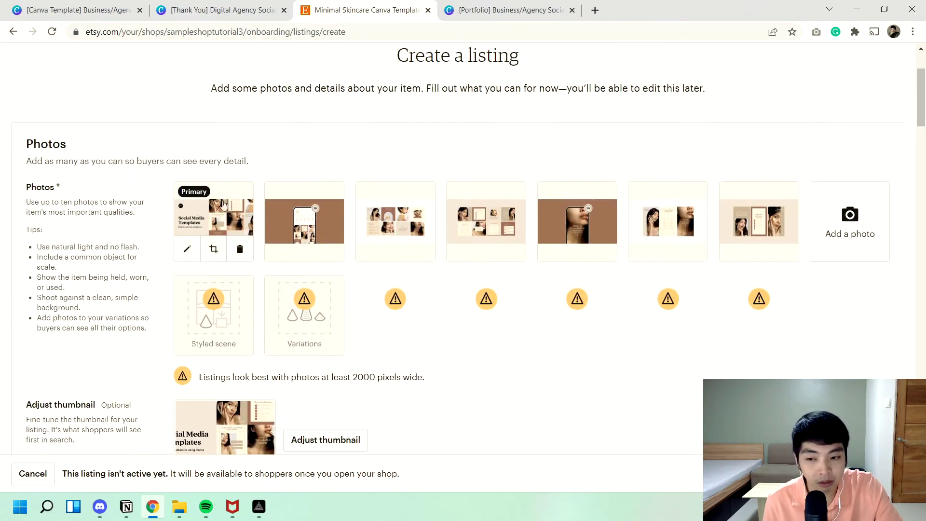
pyautogui.scroll(-1, 156, 146)
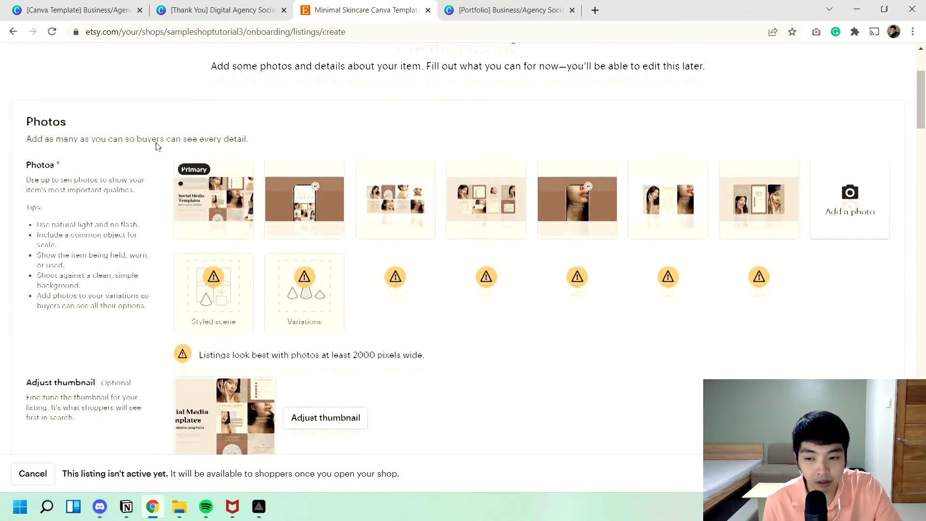
pyautogui.moveTo(299, 159); pyautogui.dragTo(184, 169)
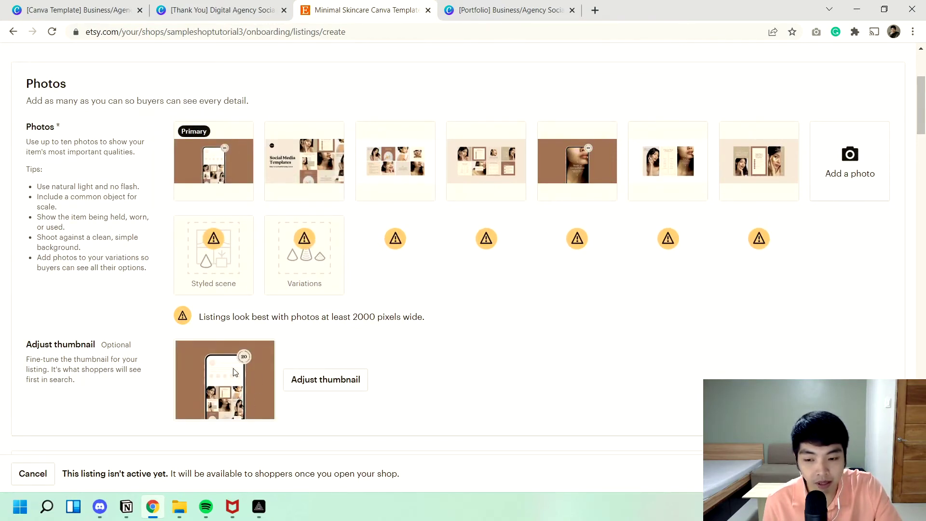
pyautogui.moveTo(316, 151); pyautogui.dragTo(193, 159)
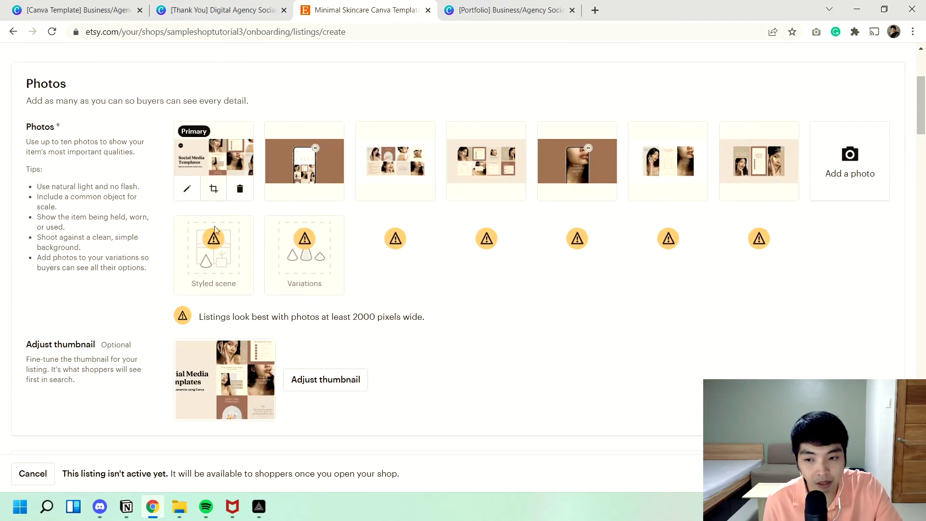
# Reposition the primary photo's thumbnail so the full Social Media Templates title fits in the crop, save it, and recheck it
pyautogui.scroll(-2, 167, 189)
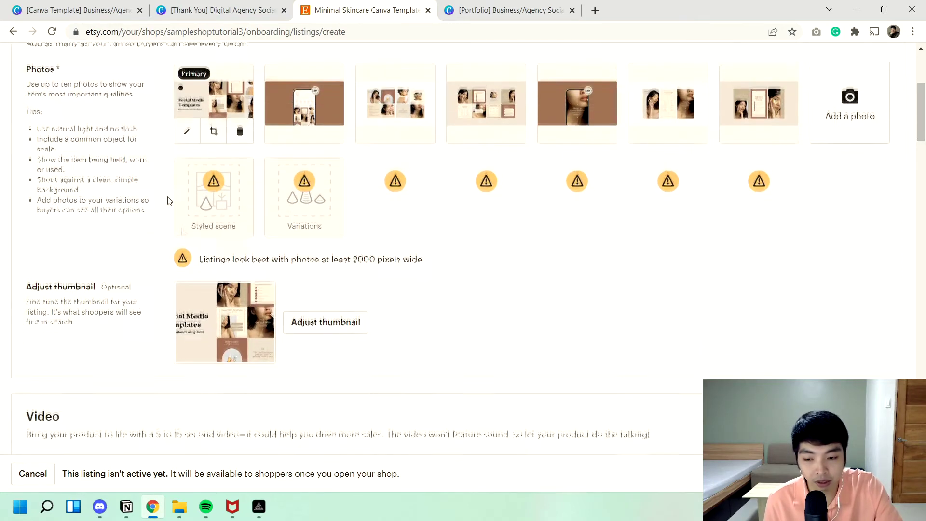
pyautogui.click(328, 320)
pyautogui.moveTo(428, 227); pyautogui.dragTo(457, 225)
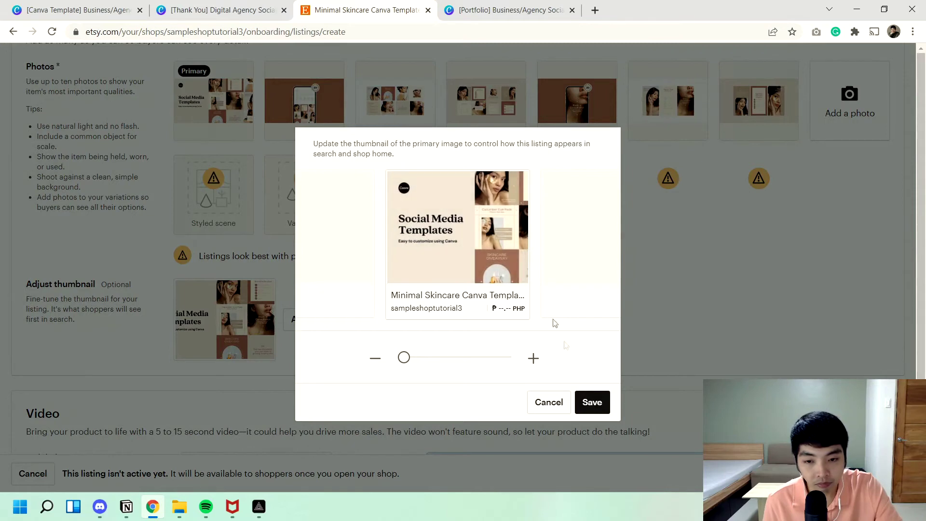
pyautogui.click(605, 398)
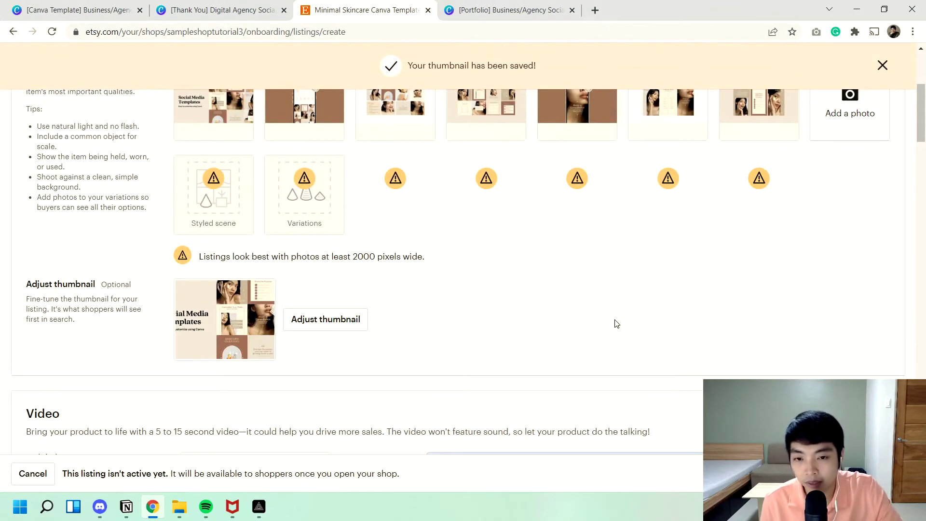
pyautogui.click(342, 327)
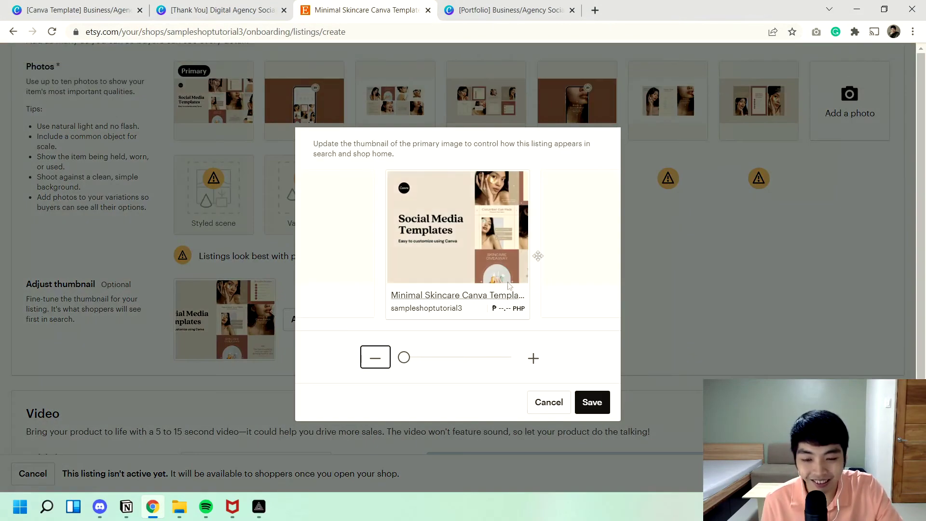
pyautogui.click(549, 402)
# Review the listing's video section, including the recommended clip length and the maximum file size
pyautogui.scroll(-4, 470, 304)
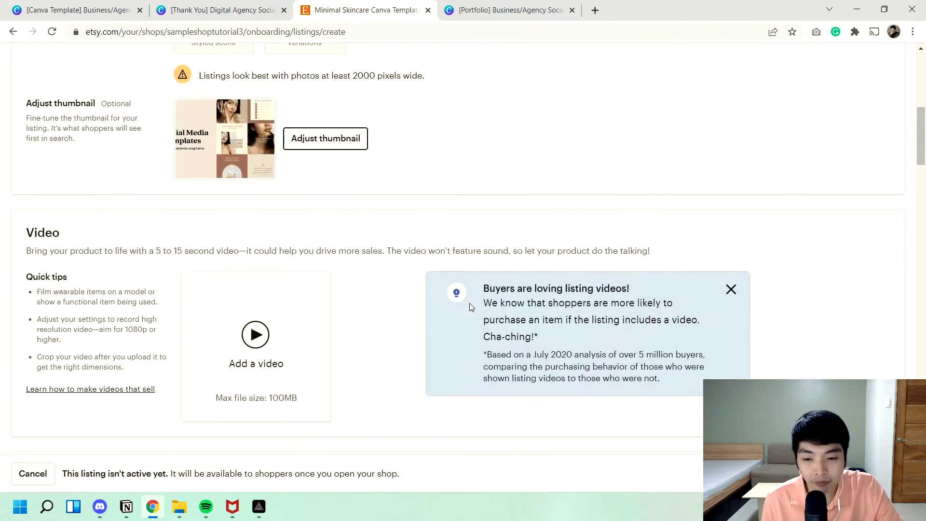
pyautogui.scroll(-4, 471, 307)
pyautogui.scroll(1, 425, 296)
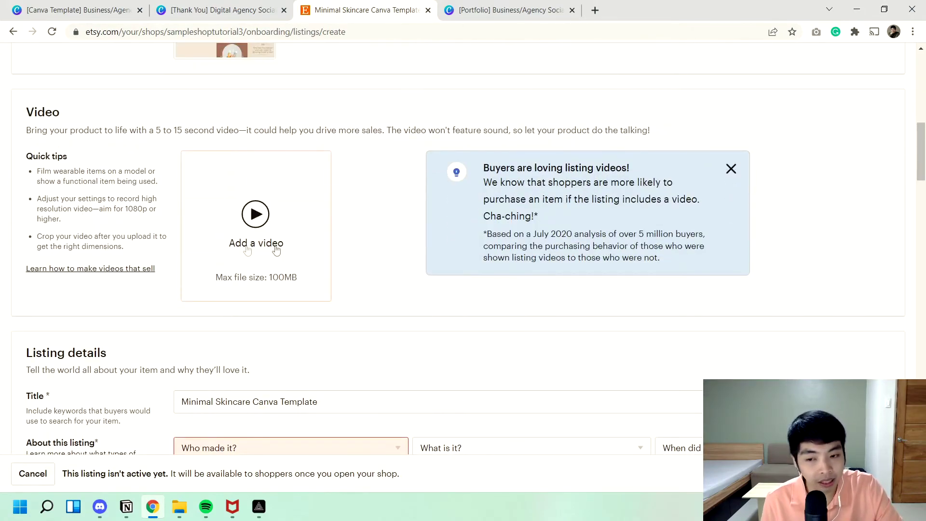
pyautogui.moveTo(172, 126); pyautogui.dragTo(195, 131)
pyautogui.click(172, 134)
pyautogui.click(220, 130)
pyautogui.scroll(-1, 220, 131)
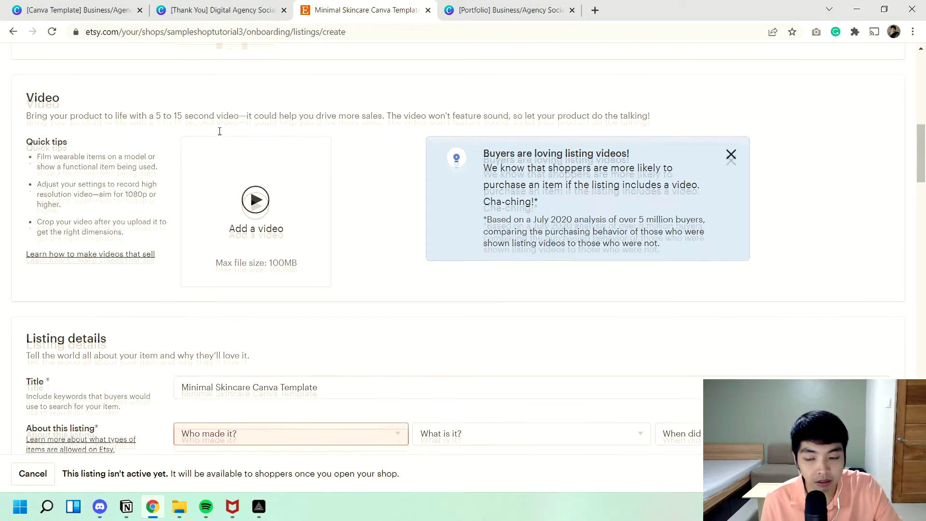
# Fill in the about details for the Minimal Skincare Canva Template listing: I did, A finished product, 2020 - 2022
pyautogui.scroll(-3, 219, 131)
pyautogui.scroll(1, 338, 155)
pyautogui.scroll(-1, 333, 192)
pyautogui.tripleClick(357, 163)
pyautogui.click(358, 164)
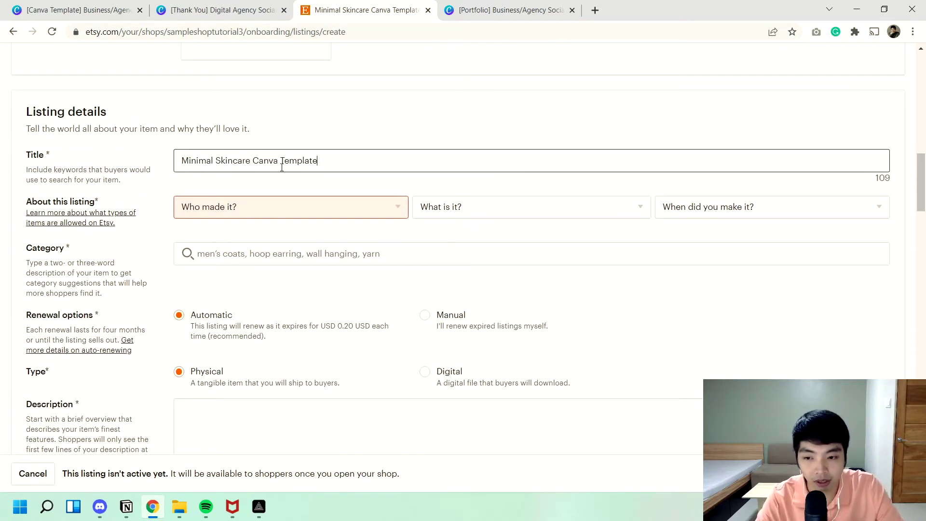
pyautogui.click(269, 213)
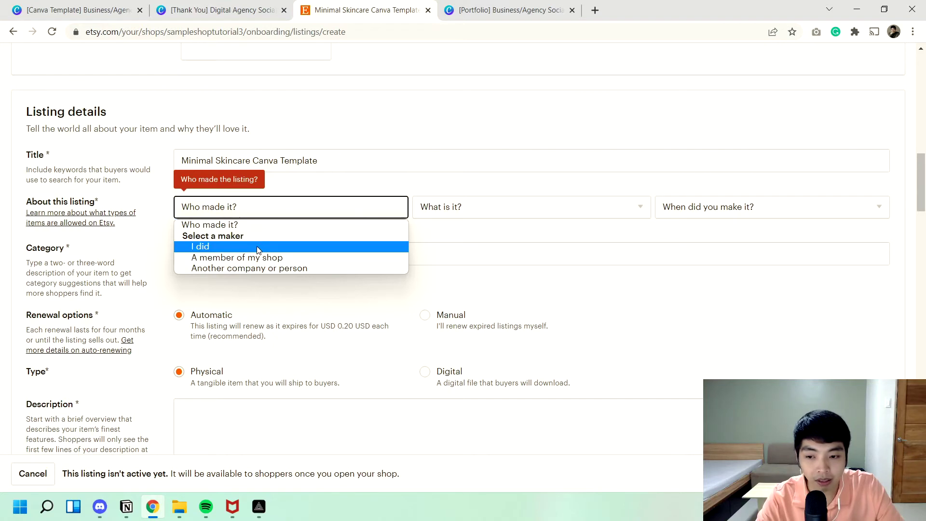
pyautogui.click(273, 246)
pyautogui.click(516, 208)
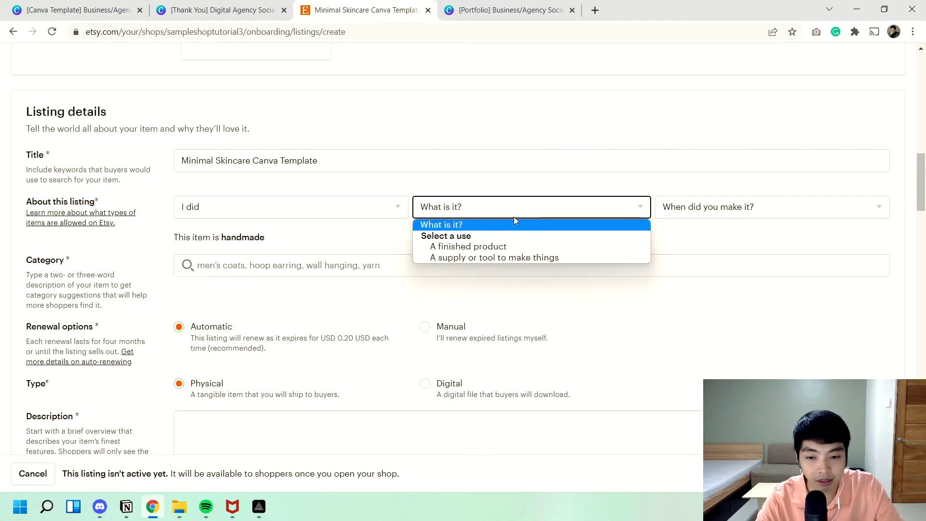
pyautogui.click(506, 247)
pyautogui.click(753, 211)
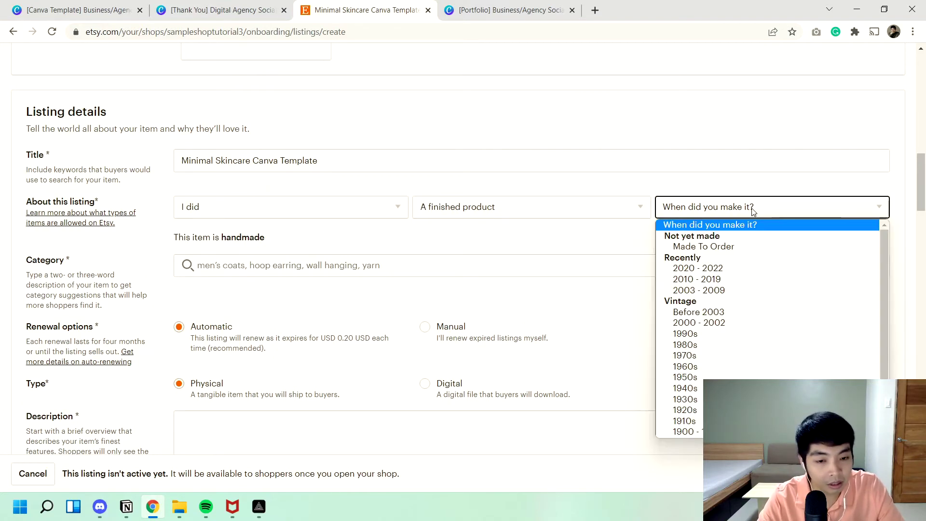
pyautogui.click(764, 274)
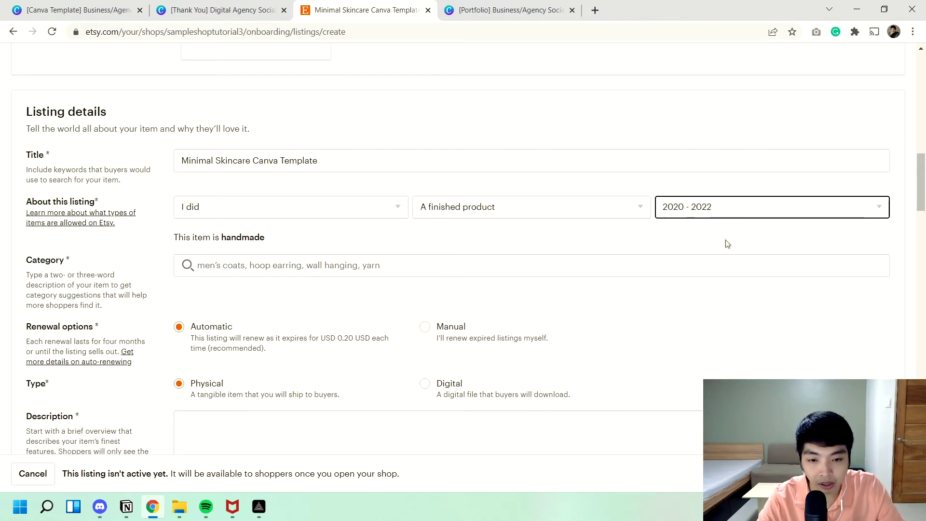
# Set the listing's category to Templates, and review the optional color, occasion and holiday attributes
pyautogui.click(244, 266)
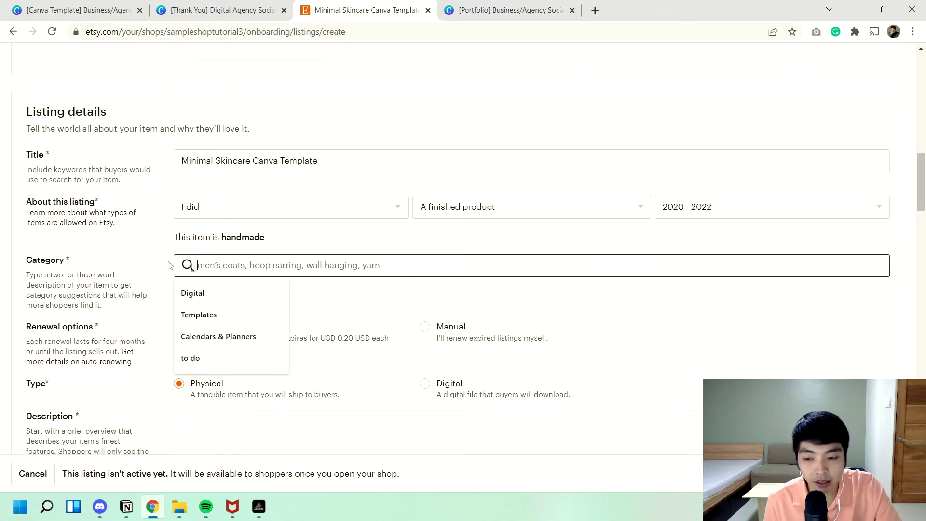
pyautogui.click(208, 315)
pyautogui.click(198, 292)
pyautogui.scroll(-3, 199, 293)
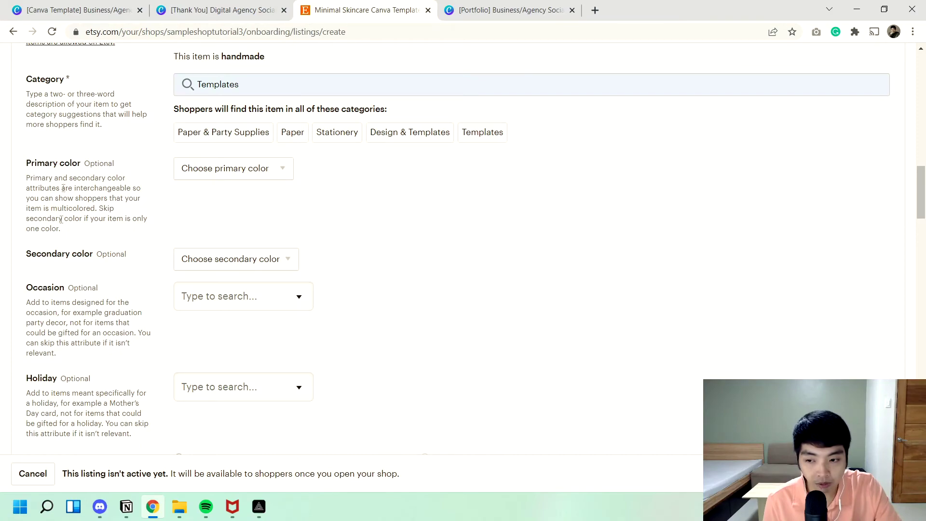
pyautogui.scroll(-3, 136, 171)
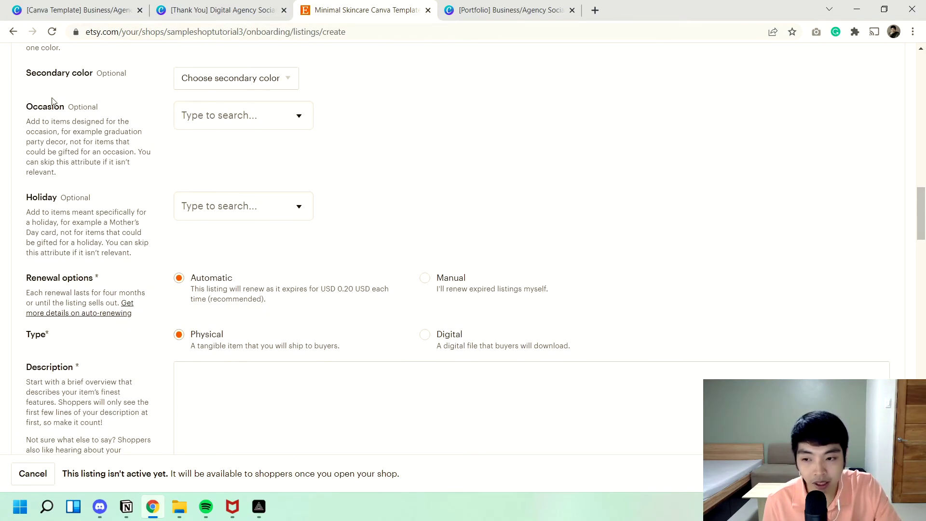
pyautogui.scroll(2, 84, 161)
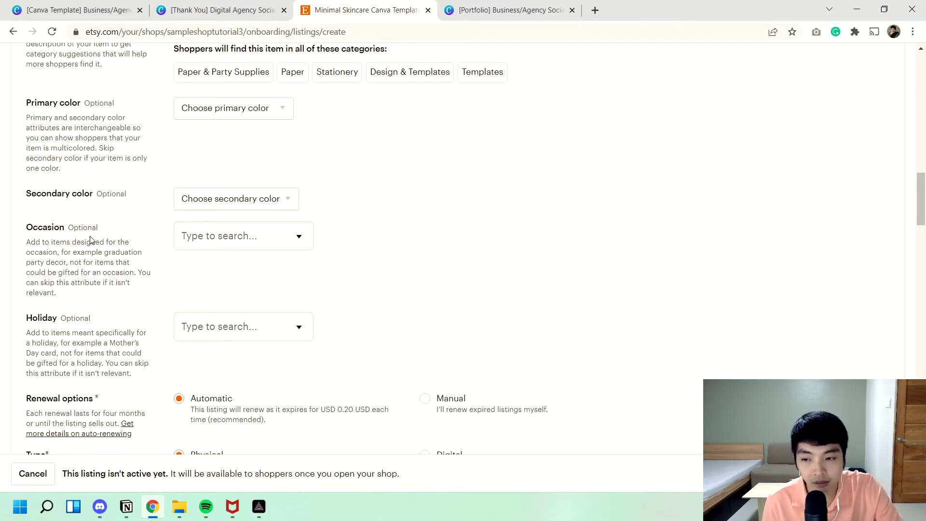
# Set the listing type to Digital and place the cursor in the empty description
pyautogui.scroll(-5, 91, 240)
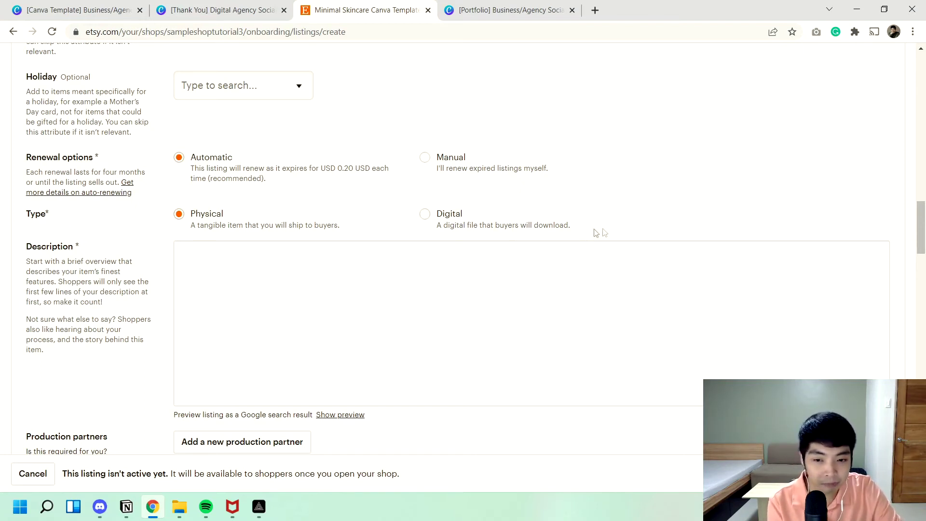
pyautogui.click(427, 227)
pyautogui.scroll(-1, 289, 251)
pyautogui.click(231, 211)
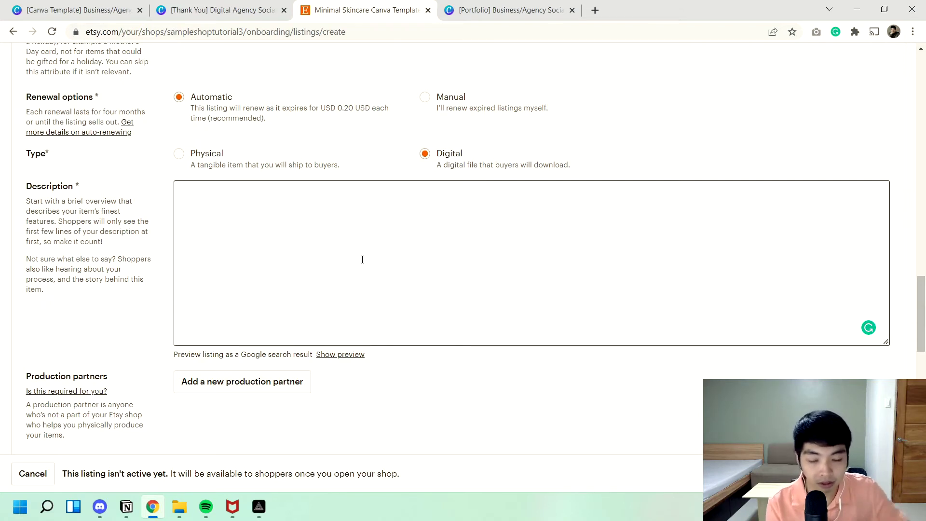
# Add the tags minimal, business coach and templates to the listing
pyautogui.scroll(-6, 63, 222)
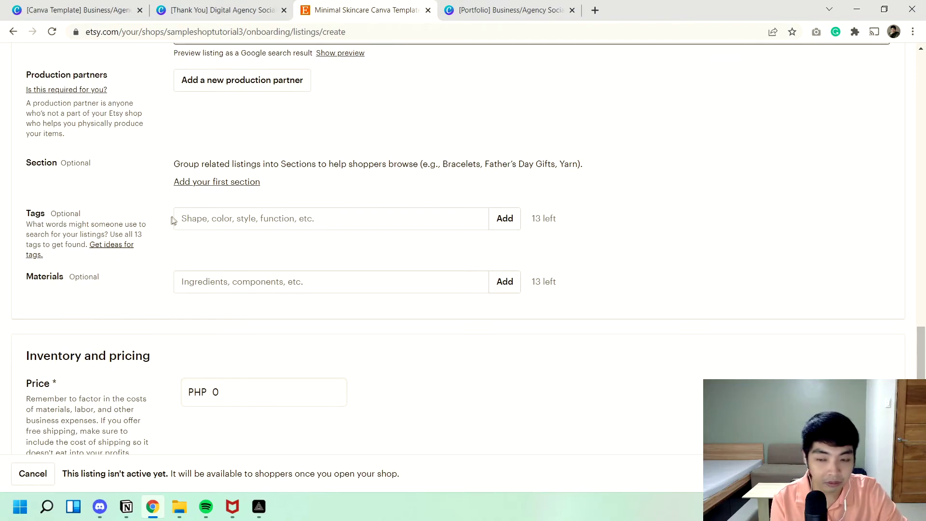
pyautogui.click(195, 216)
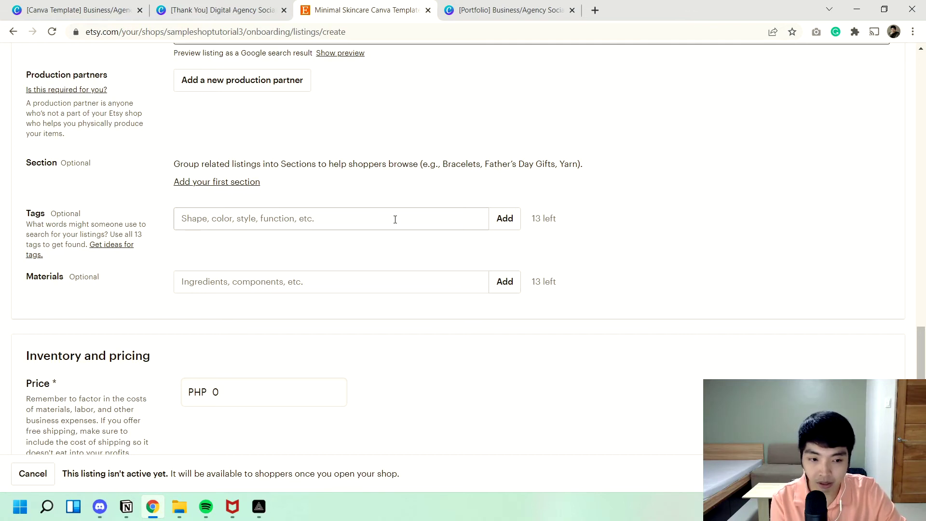
pyautogui.click(373, 222)
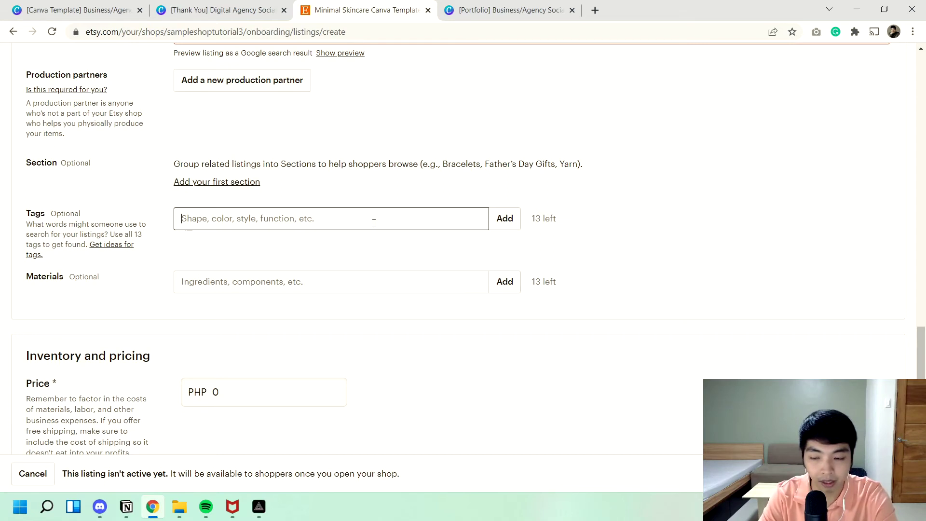
pyautogui.write('minimal,')
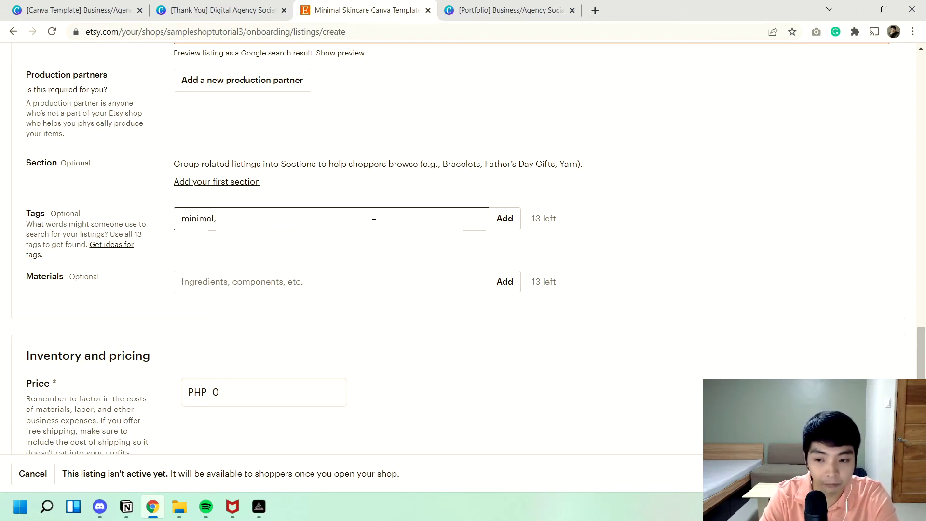
pyautogui.click(517, 218)
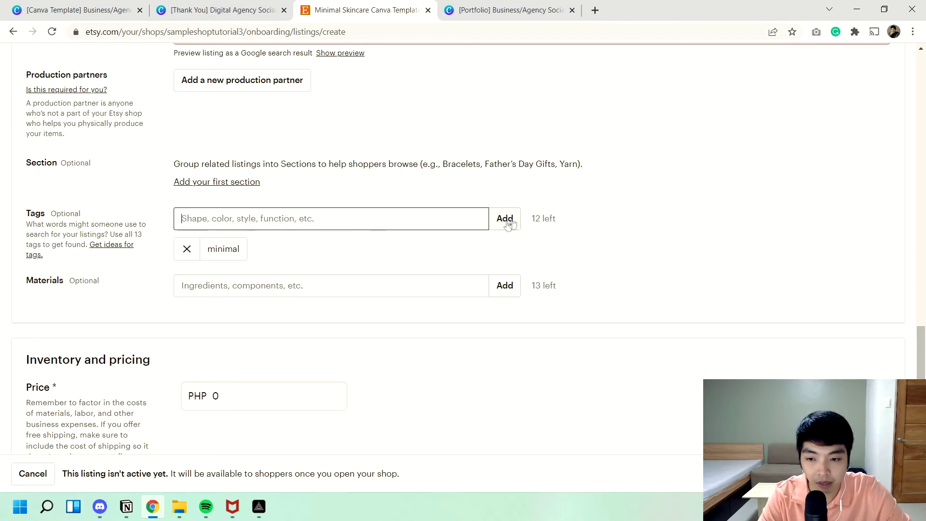
pyautogui.write('business coach')
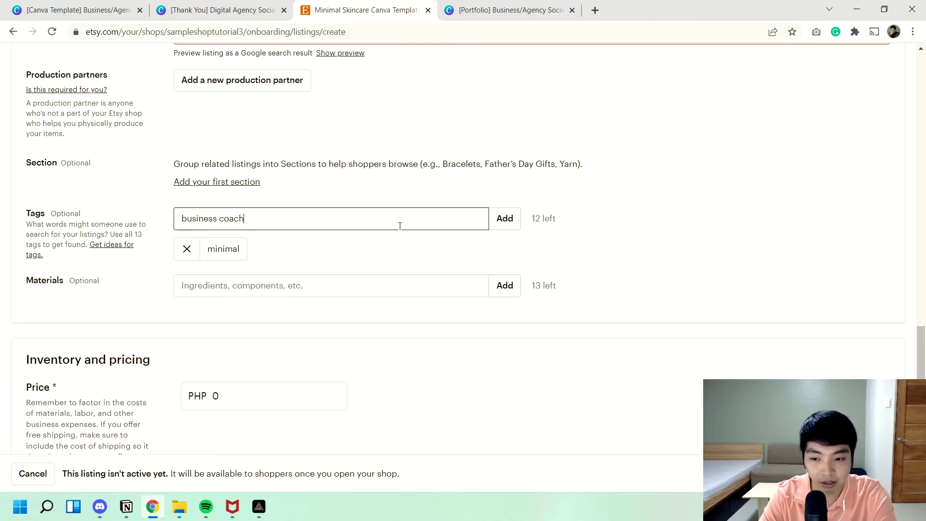
pyautogui.press('Return')
pyautogui.write('templates')
pyautogui.click(511, 220)
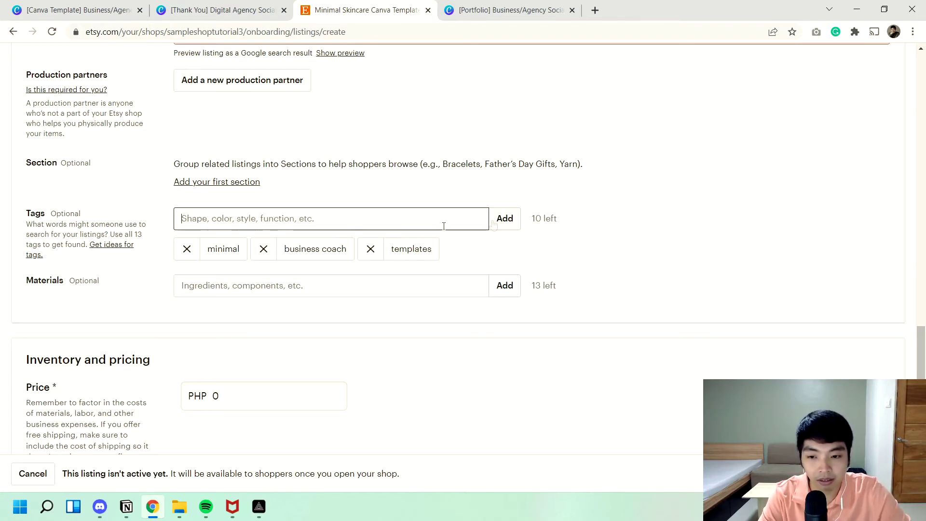
# Add the tags canva, brown and instagram post to the listing
pyautogui.write('canva')
pyautogui.click(507, 225)
pyautogui.write('bow')
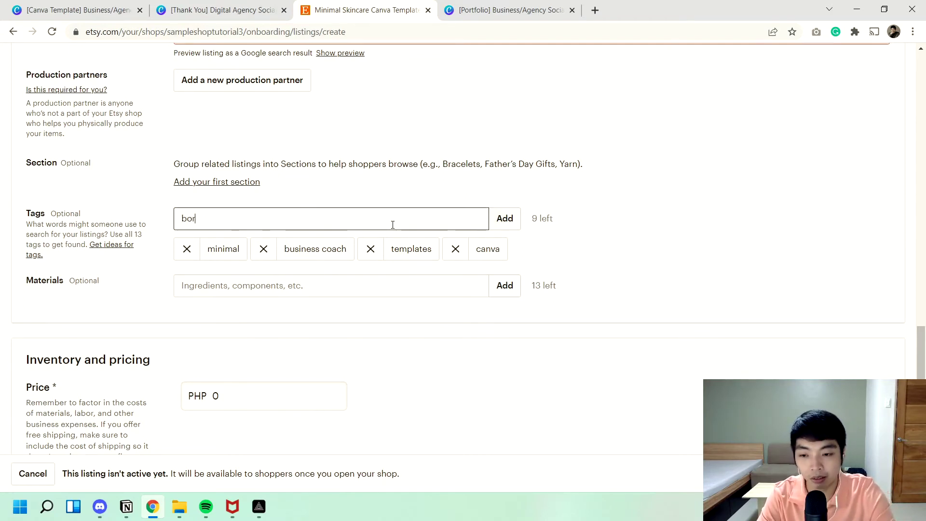
pyautogui.press('BackSpace')
pyautogui.press('BackSpace')
pyautogui.write('rown')
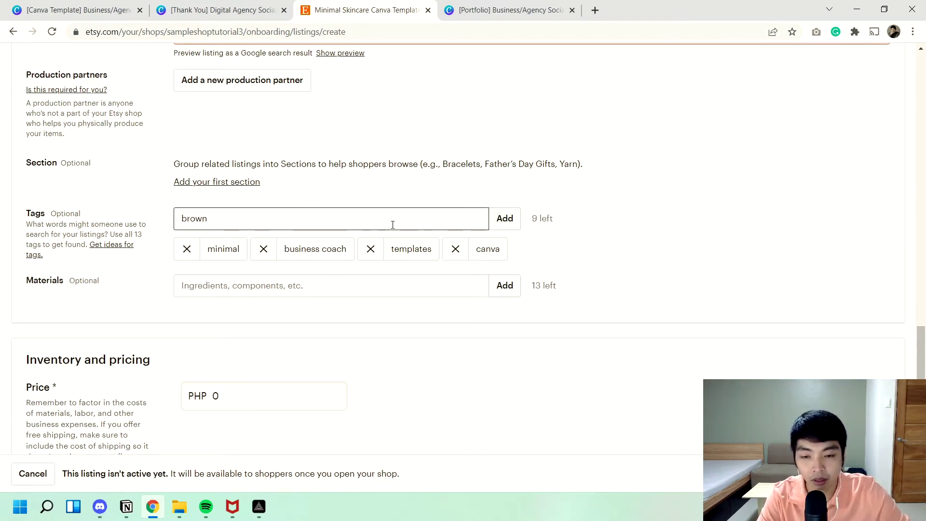
pyautogui.click(498, 219)
pyautogui.write('instagram post')
pyautogui.click(510, 221)
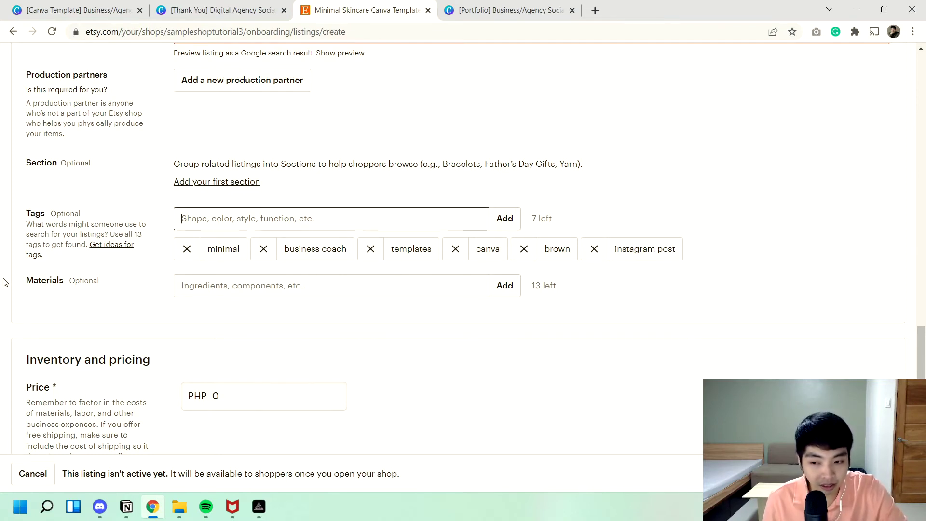
# Add canva as a material of the listing and open the price for editing
pyautogui.click(236, 285)
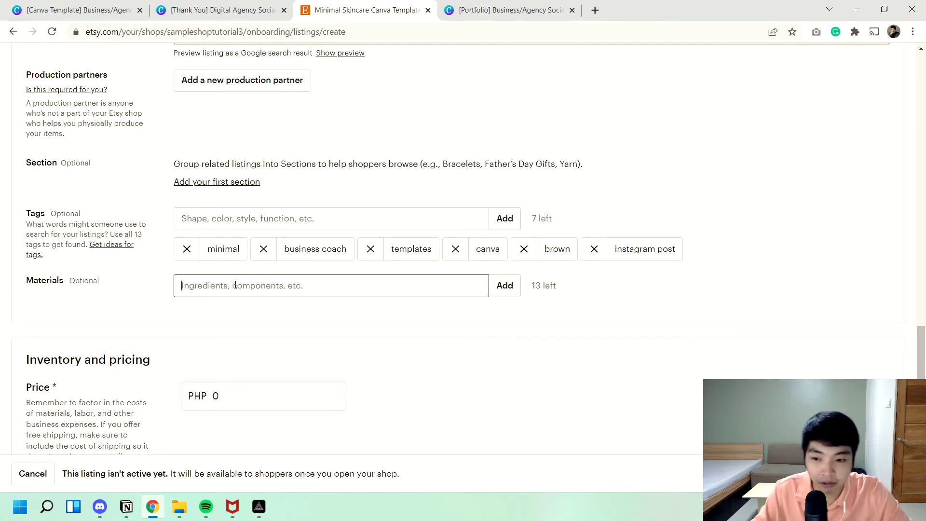
pyautogui.write('canva')
pyautogui.press('Return')
pyautogui.scroll(-5, 260, 251)
pyautogui.click(291, 199)
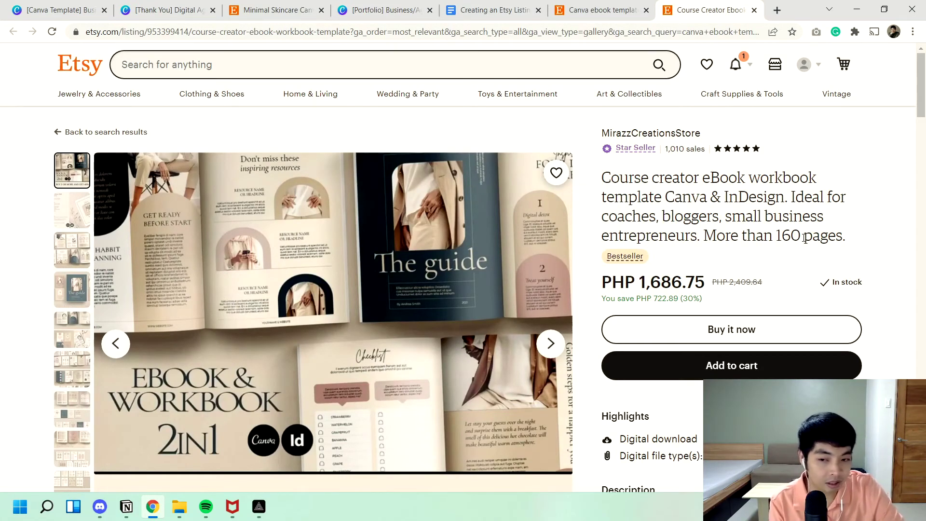
# Examine the page count and prices of the course creator ebook listing, and browse the ebook template search results for comparison
pyautogui.moveTo(841, 236); pyautogui.dragTo(716, 236)
pyautogui.click(780, 233)
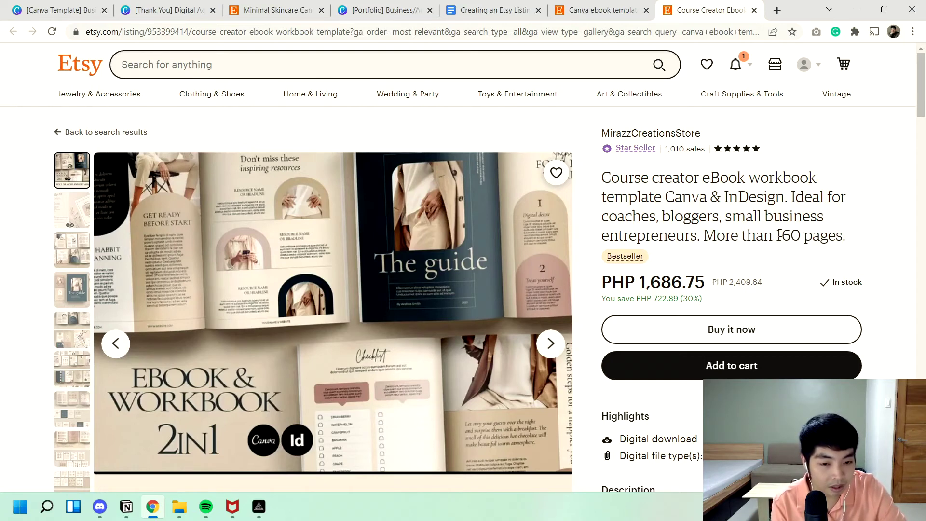
pyautogui.moveTo(640, 283); pyautogui.dragTo(705, 281)
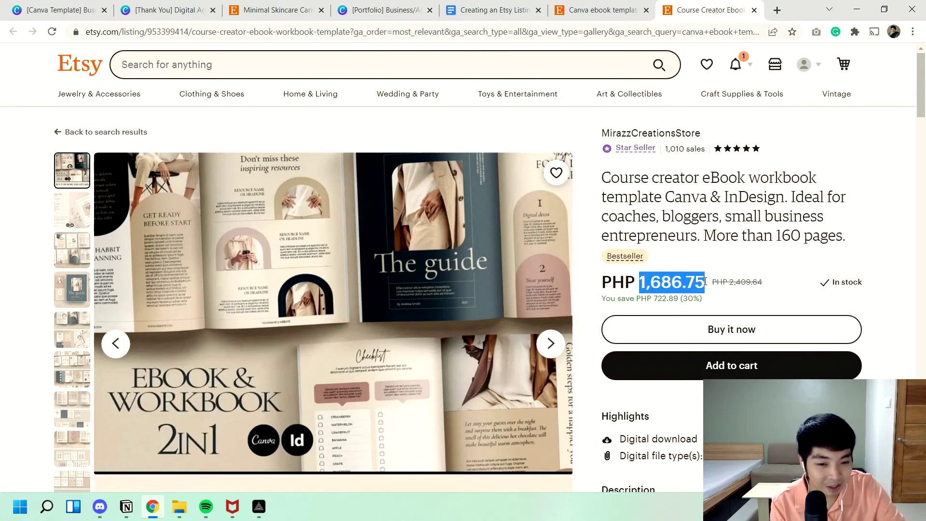
pyautogui.click(706, 281)
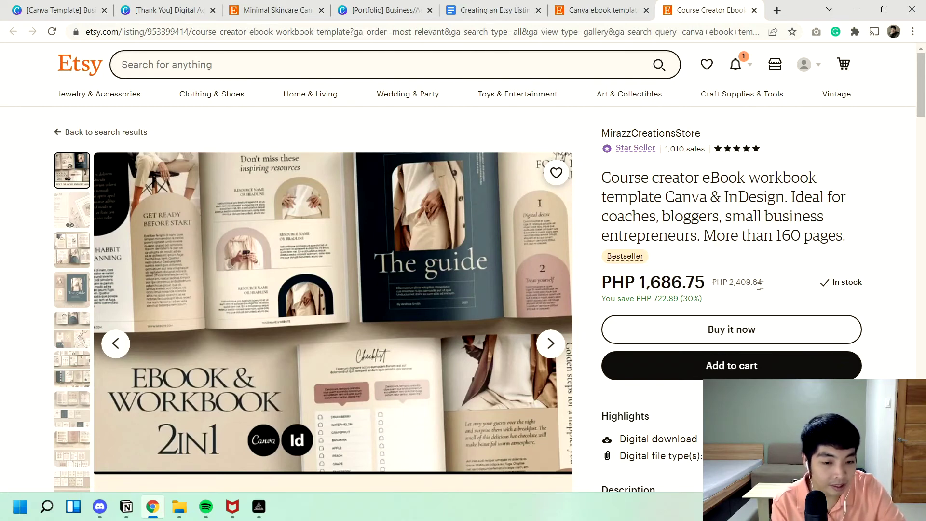
pyautogui.moveTo(763, 282); pyautogui.dragTo(730, 291)
pyautogui.click(780, 282)
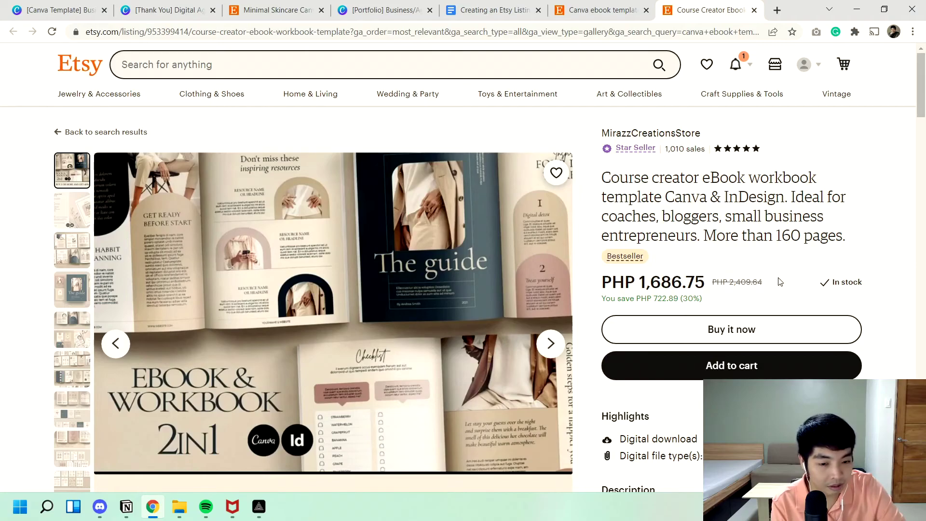
pyautogui.click(589, 12)
pyautogui.moveTo(921, 76); pyautogui.dragTo(921, 106)
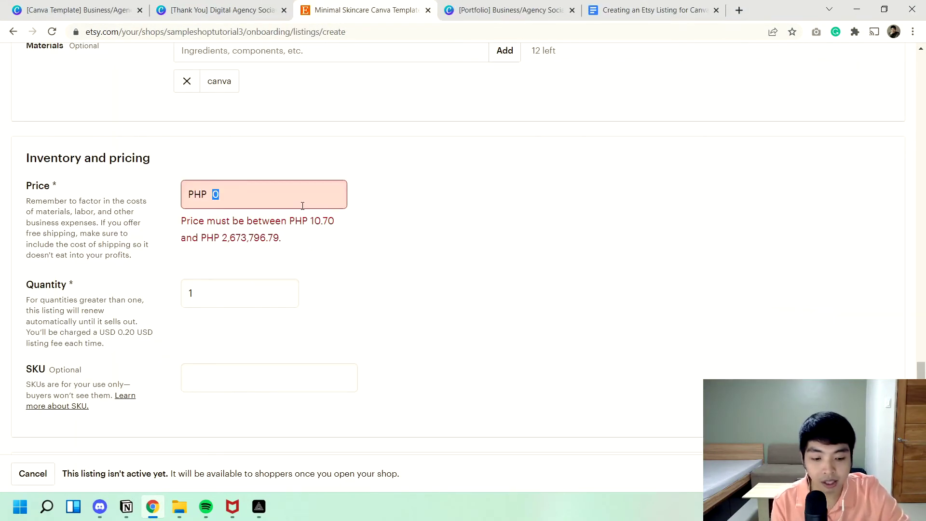
# Set the listing's price to PHP 999
pyautogui.write('999')
pyautogui.click(396, 235)
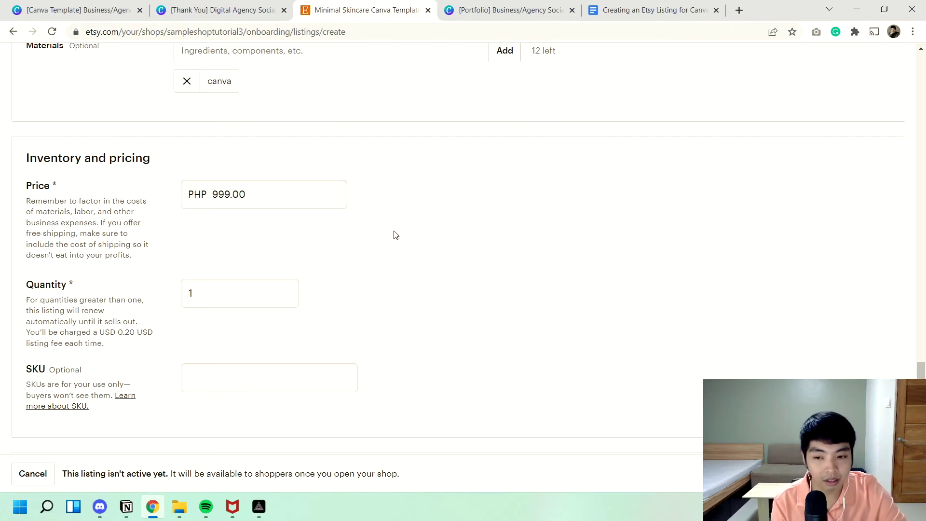
# Try the suggested quantities 10 and 100 for the listing
pyautogui.click(251, 292)
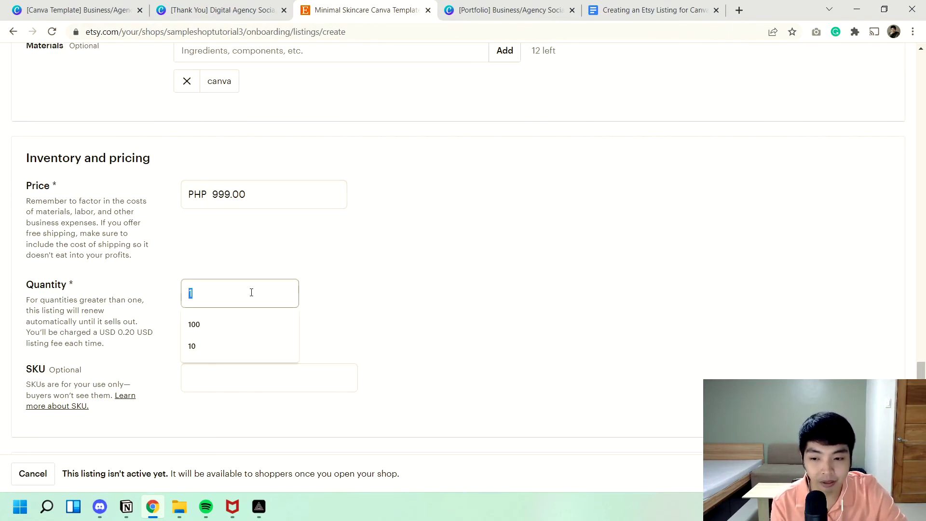
pyautogui.click(211, 349)
pyautogui.click(221, 293)
pyautogui.click(217, 324)
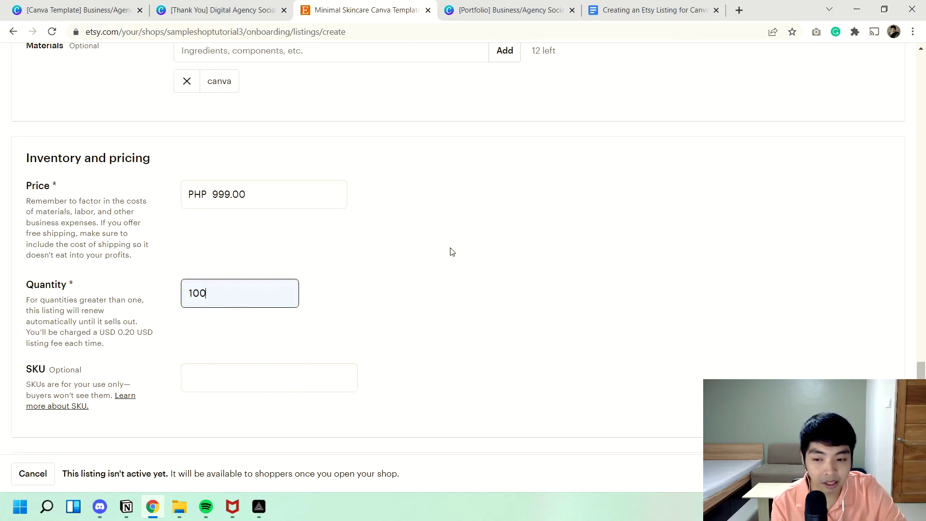
# Set the listing's quantity to 999 and review the note about the renewal fee
pyautogui.doubleClick(279, 285)
pyautogui.write('999')
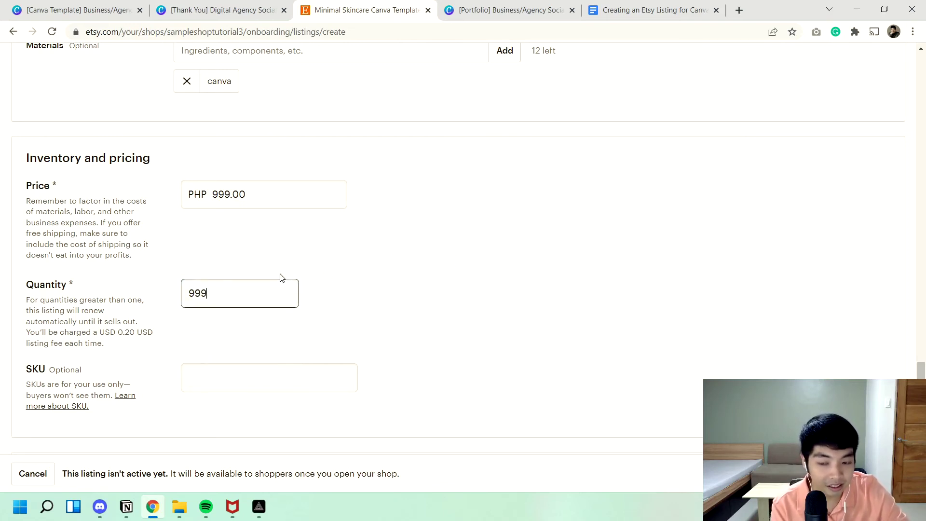
pyautogui.click(372, 307)
pyautogui.doubleClick(277, 296)
pyautogui.click(451, 303)
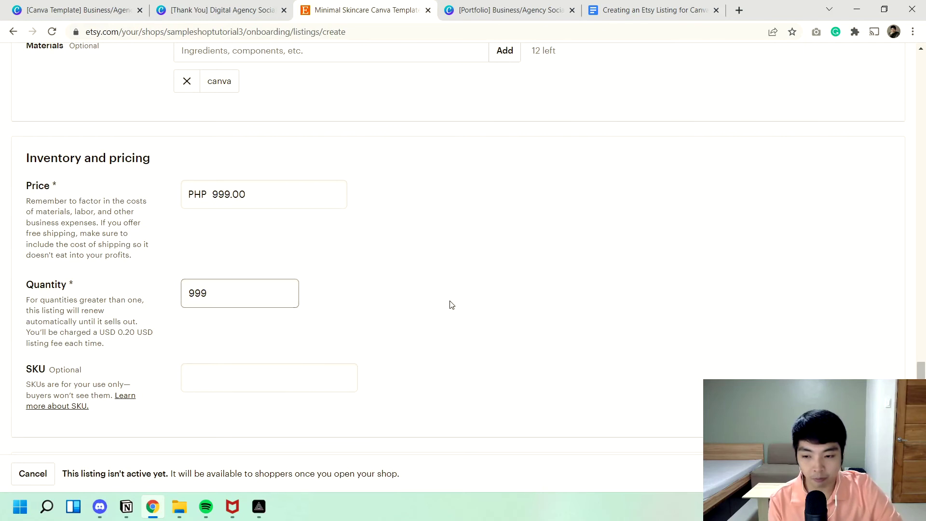
pyautogui.click(248, 296)
pyautogui.doubleClick(248, 297)
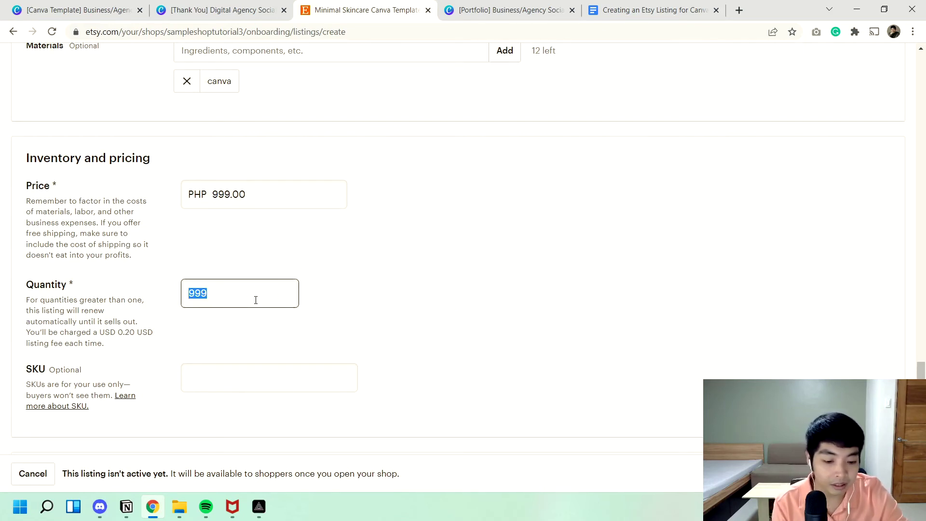
pyautogui.click(324, 312)
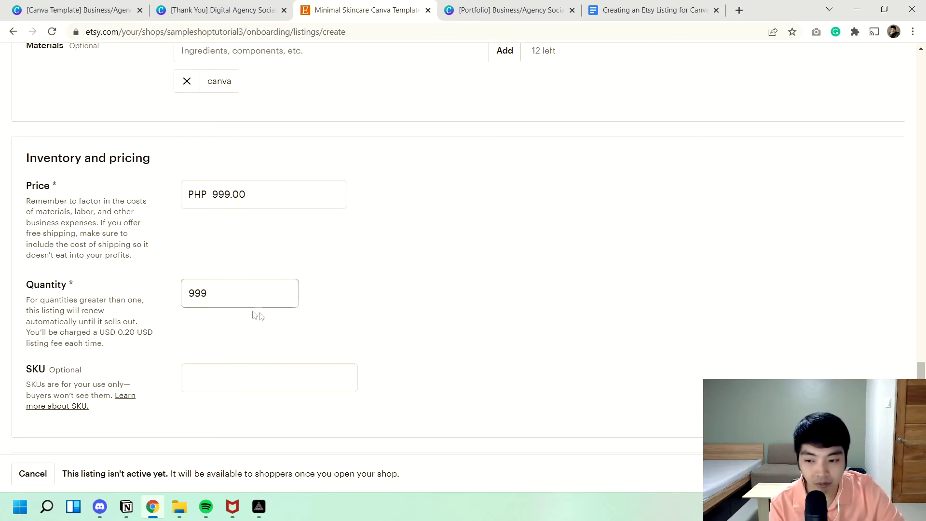
pyautogui.doubleClick(124, 333)
pyautogui.click(155, 353)
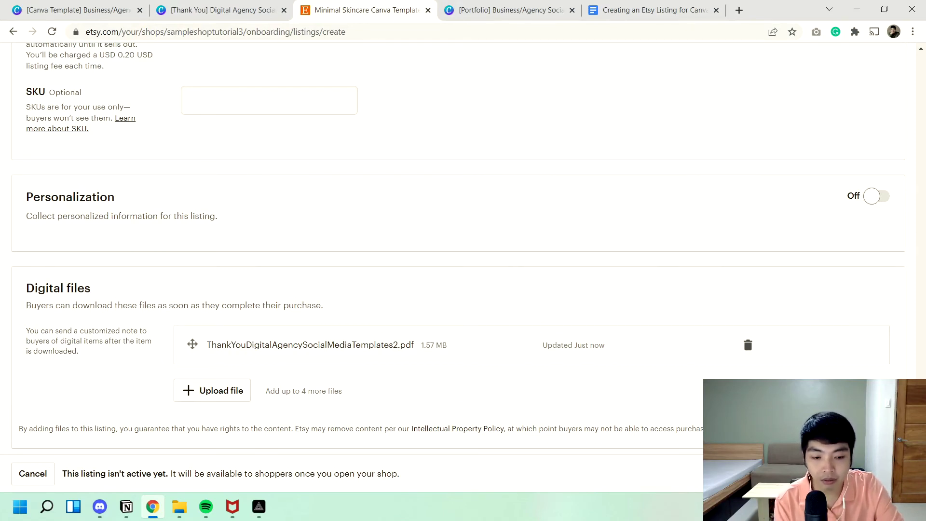
# Try to save the listing, and return to the empty required description to place the cursor in it
pyautogui.click(865, 474)
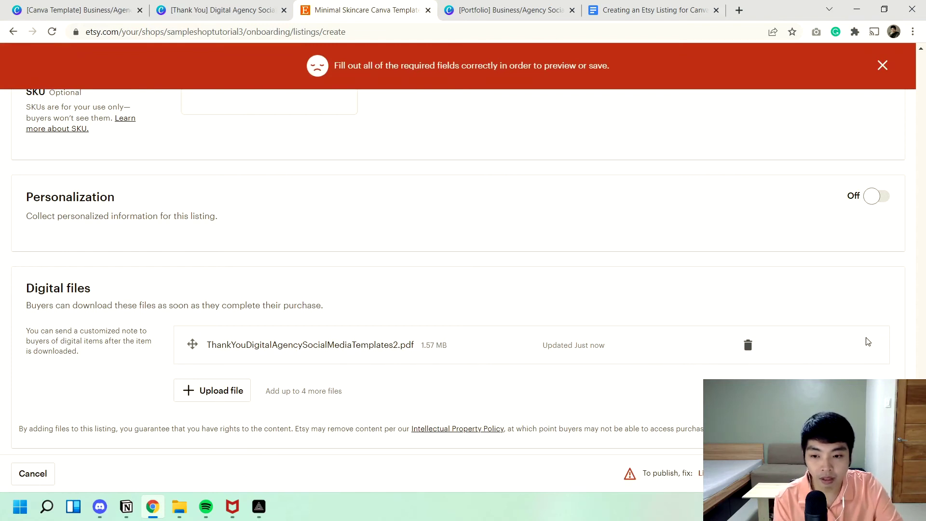
pyautogui.scroll(-1, 868, 341)
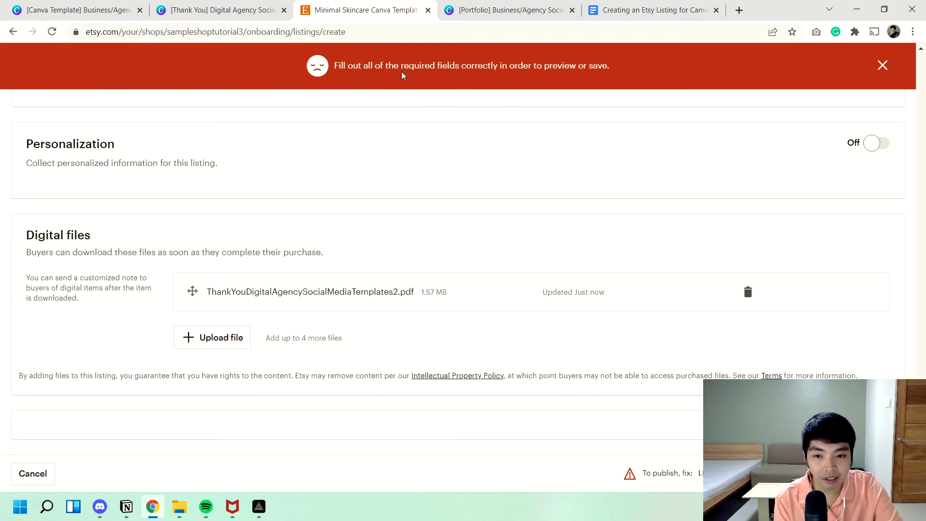
pyautogui.scroll(15, 521, 262)
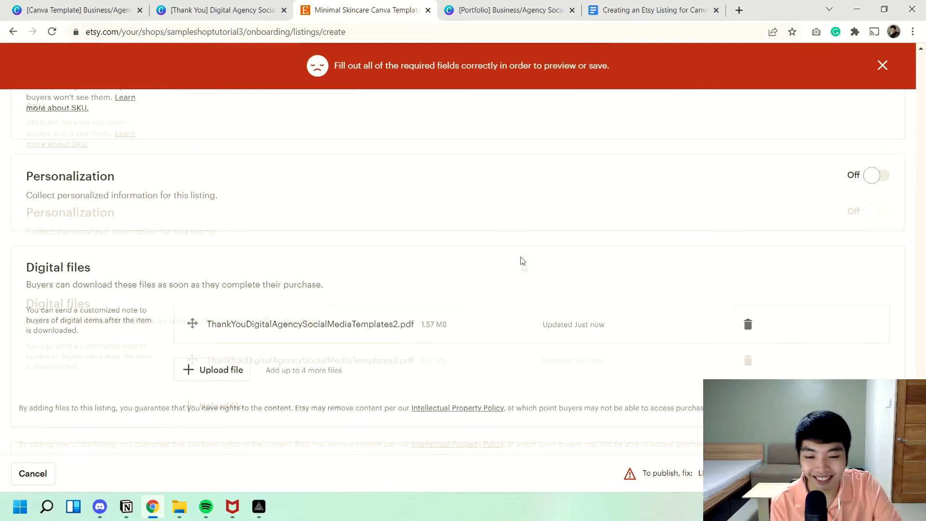
pyautogui.scroll(5, 511, 342)
pyautogui.scroll(-3, 511, 341)
pyautogui.click(272, 227)
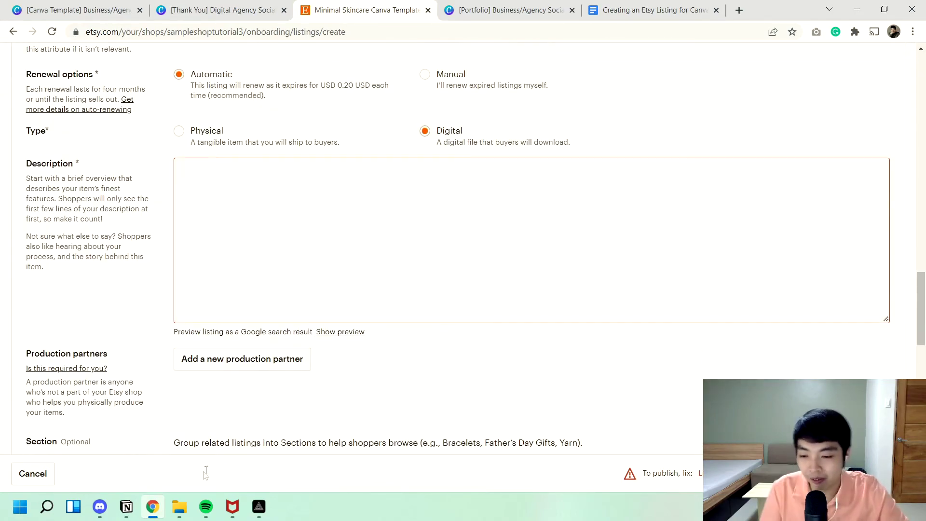
# Copy the benefit-first sample description, beginning "Save time creating social media posts", from the Google Docs guide into the listing's description
pyautogui.click(634, 11)
pyautogui.scroll(-5, 417, 277)
pyautogui.scroll(15, 416, 275)
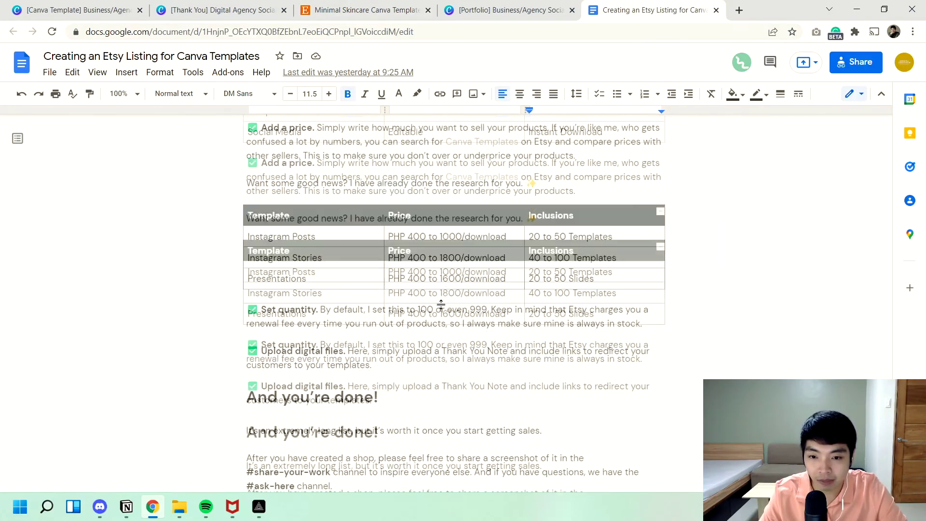
pyautogui.moveTo(275, 239); pyautogui.dragTo(583, 350)
pyautogui.hotkey('ctrl', 'c')
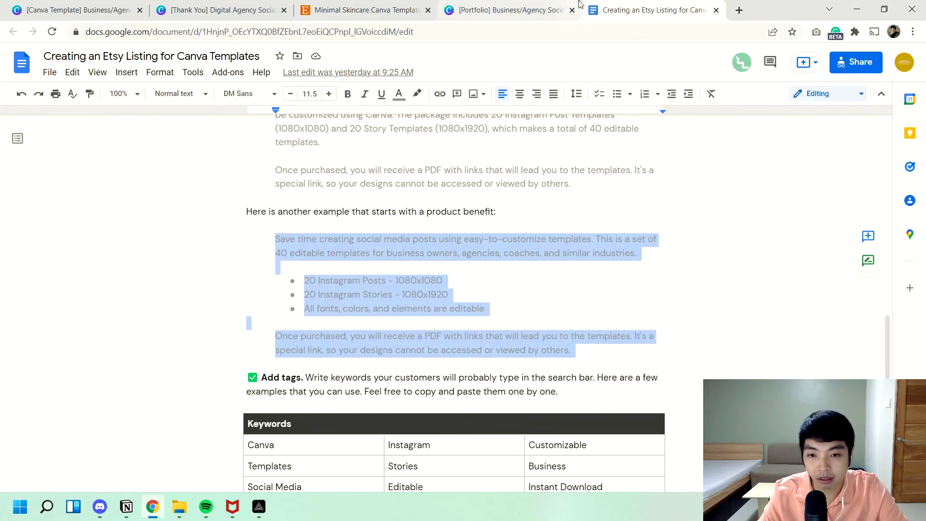
pyautogui.click(367, 11)
pyautogui.hotkey('ctrl', 'v')
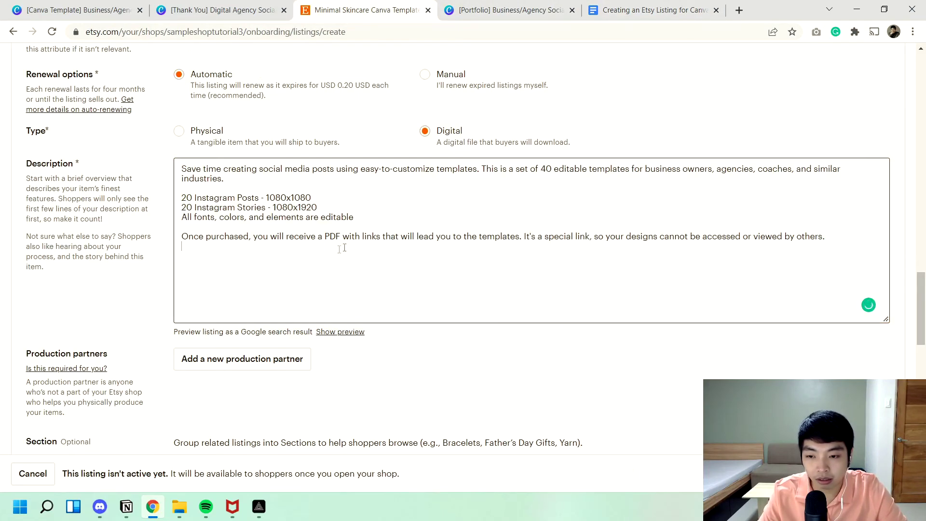
pyautogui.click(658, 368)
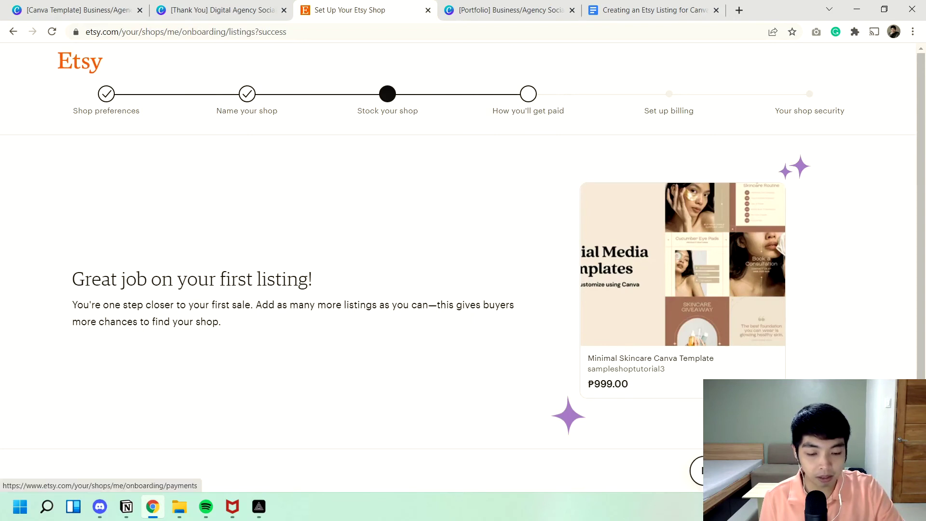
# Continue to the payment setup and review the seller type, personal information and taxpayer address fields
pyautogui.click(820, 471)
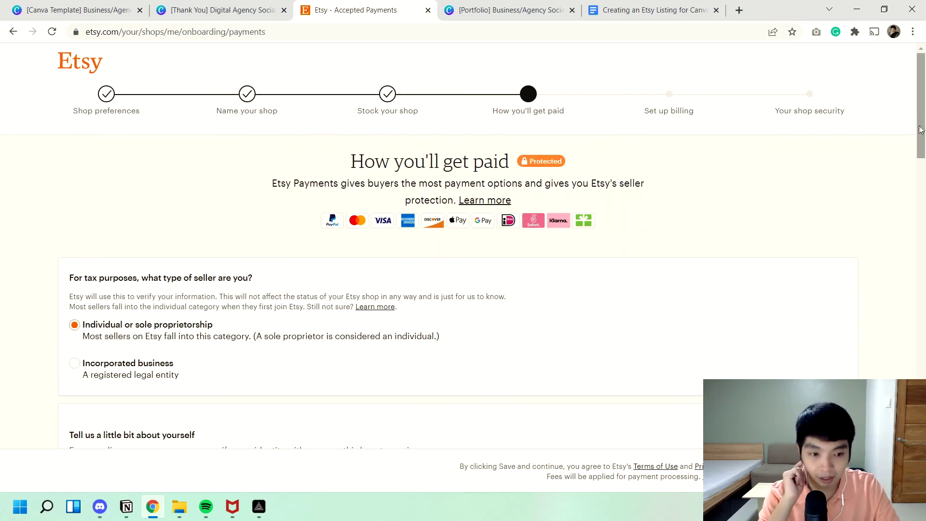
pyautogui.moveTo(923, 123); pyautogui.dragTo(921, 159)
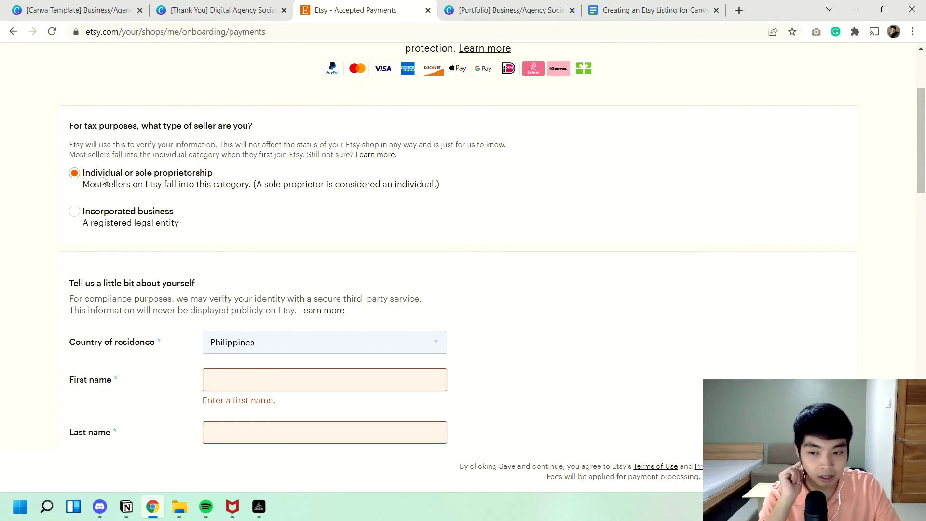
pyautogui.scroll(3, 711, 283)
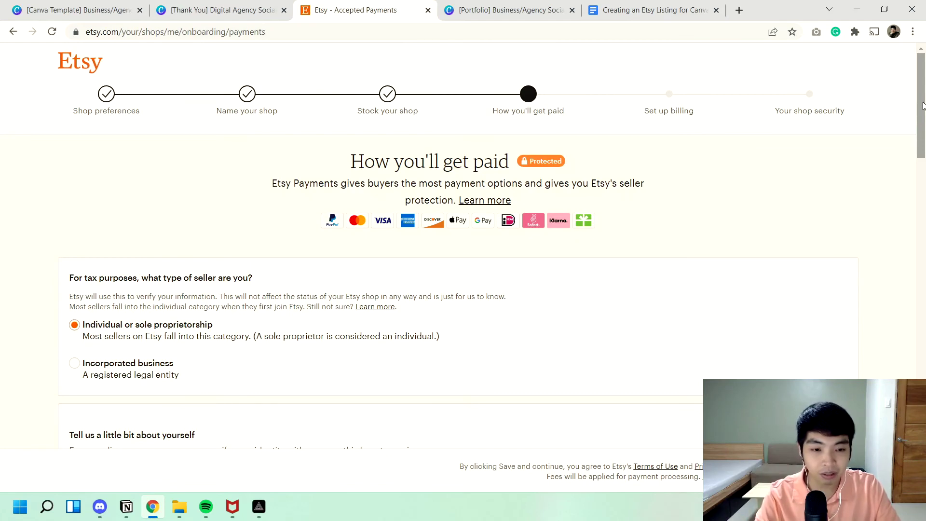
pyautogui.moveTo(923, 105); pyautogui.dragTo(915, 194)
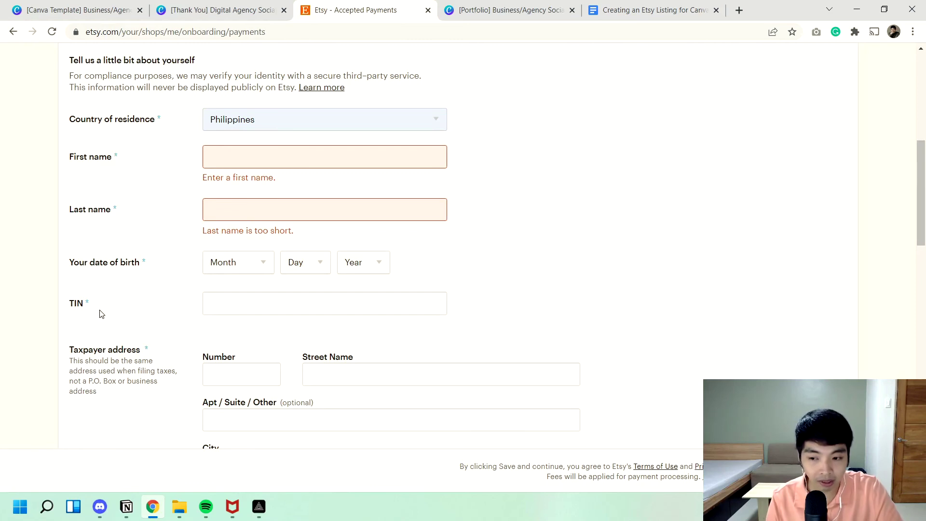
pyautogui.scroll(-10, 141, 252)
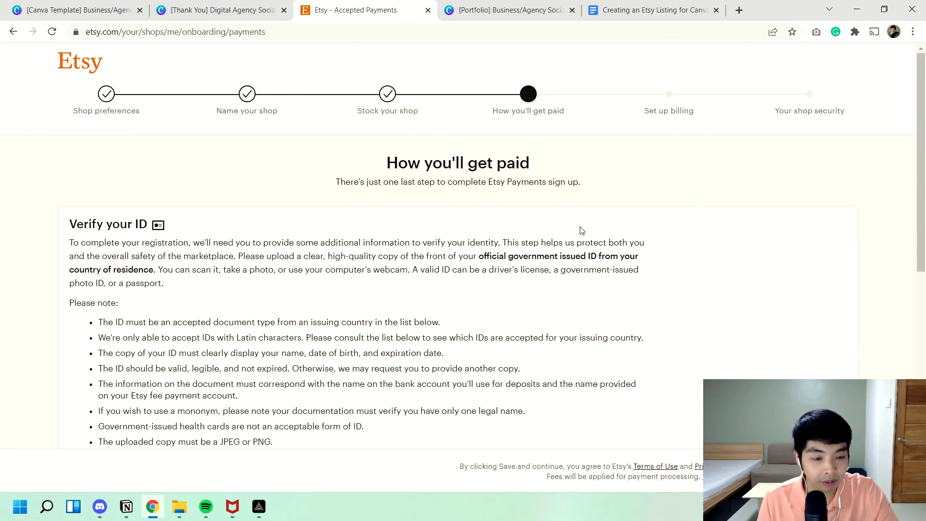
# Set the issuing country of the verification ID to Philippines and open the choice of document type
pyautogui.scroll(-1, 585, 236)
pyautogui.scroll(-1, 190, 294)
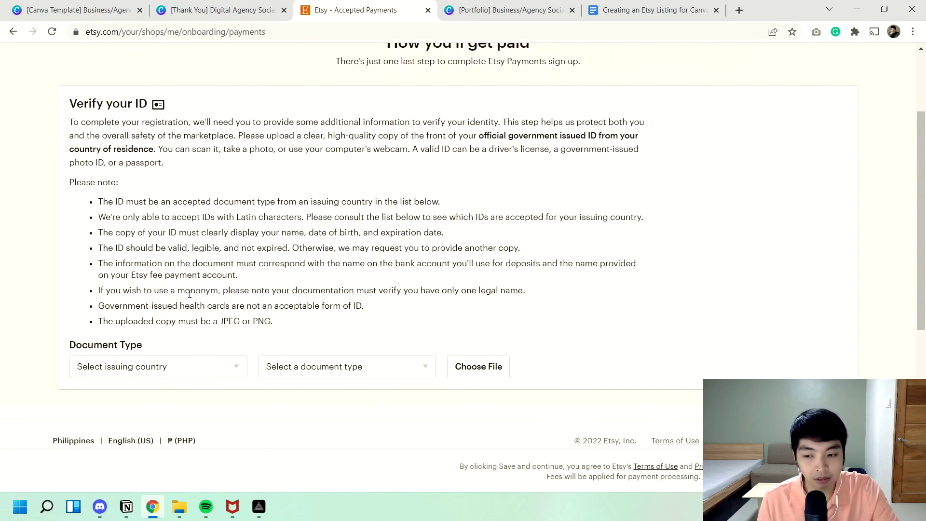
pyautogui.click(150, 365)
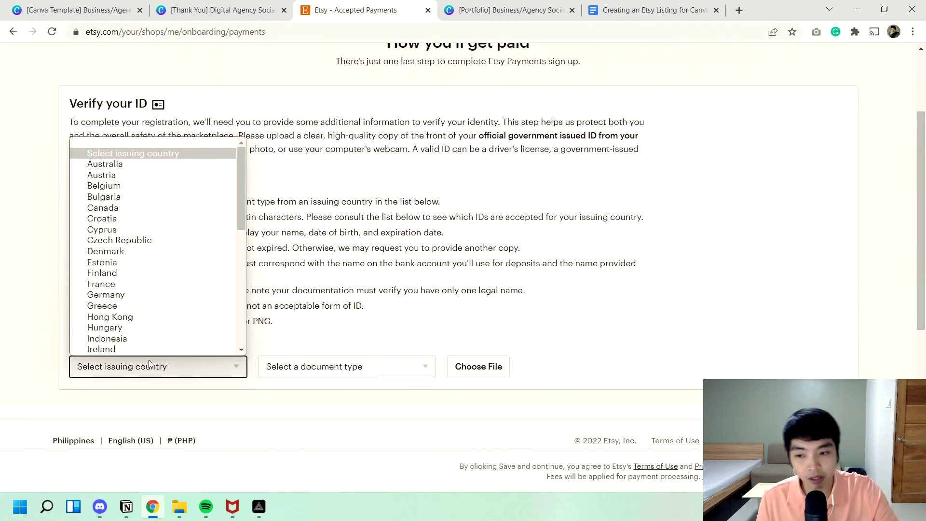
pyautogui.press('p')
pyautogui.scroll(-2, 154, 347)
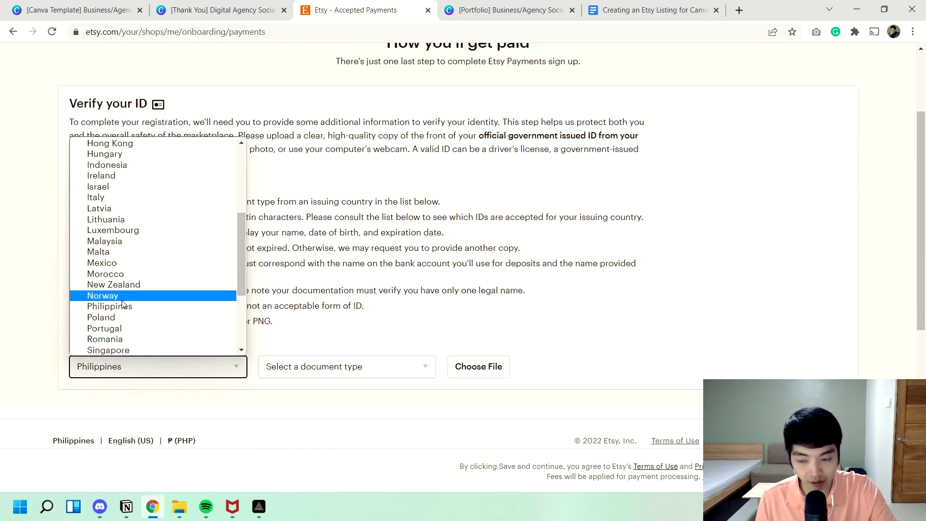
pyautogui.click(122, 306)
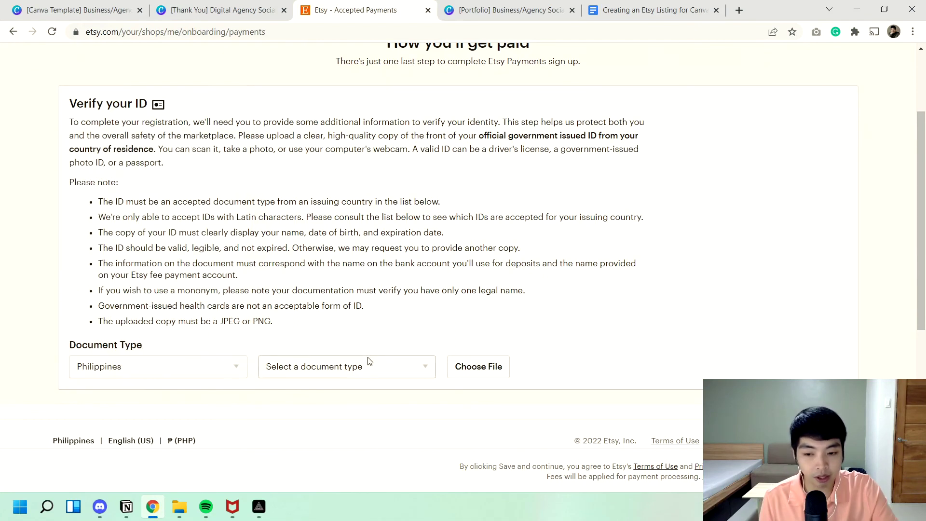
pyautogui.click(369, 370)
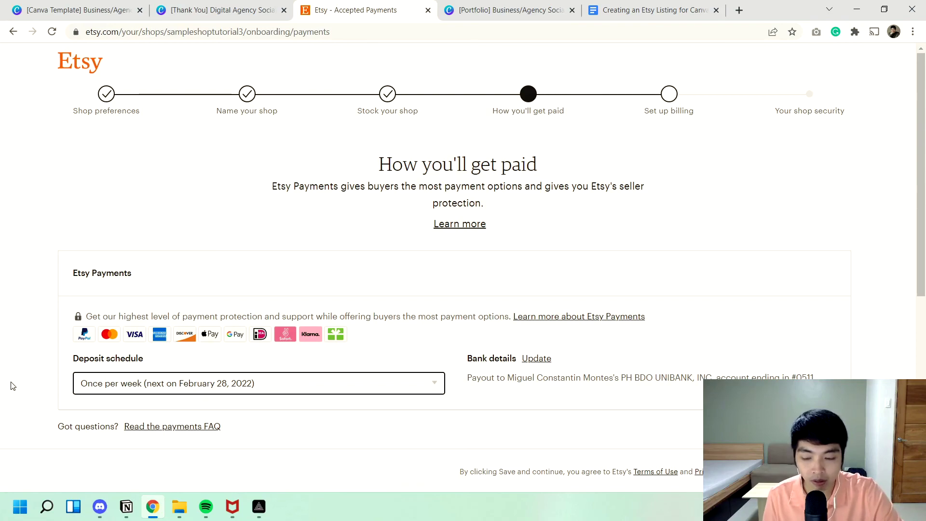
# Examine the deposit schedule and bank details of the Etsy Payments setup
pyautogui.scroll(-3, 25, 341)
pyautogui.scroll(3, 29, 331)
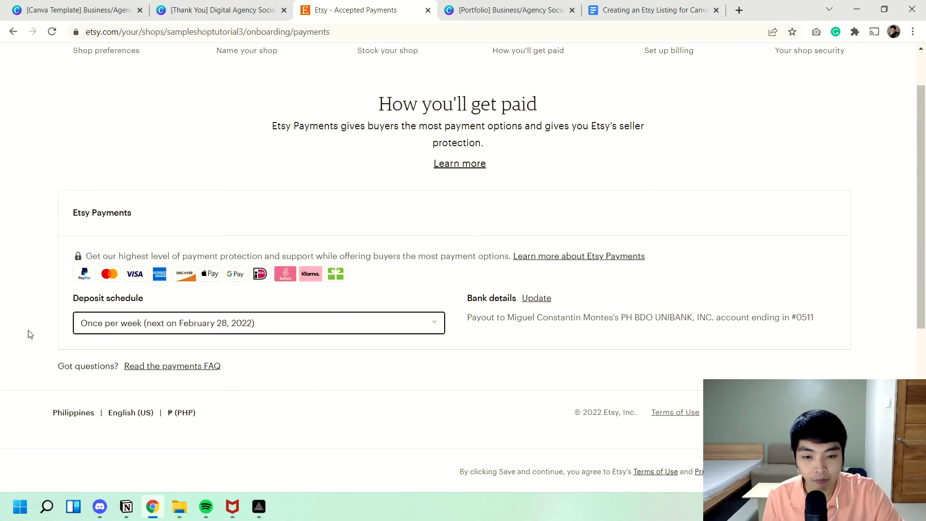
pyautogui.scroll(-2, 37, 364)
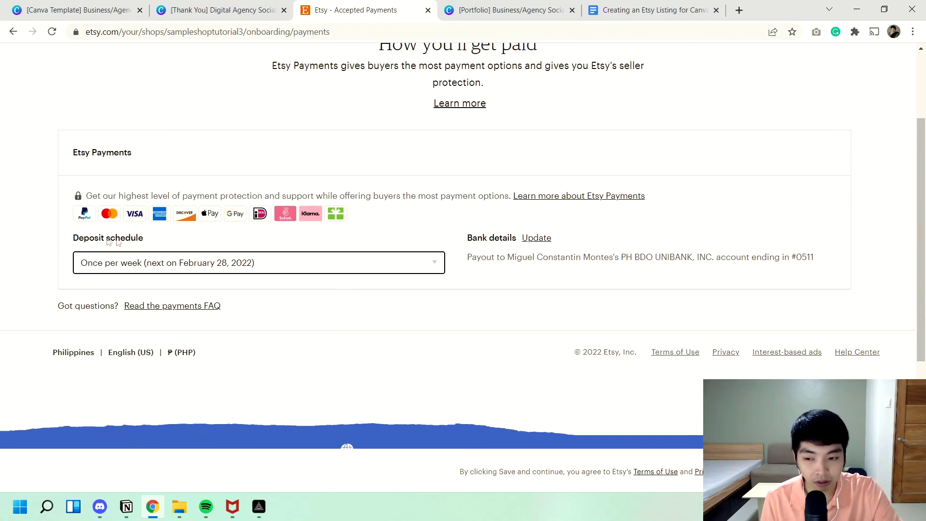
# Review the frequency options of the deposit schedule and continue to the billing setup
pyautogui.click(271, 270)
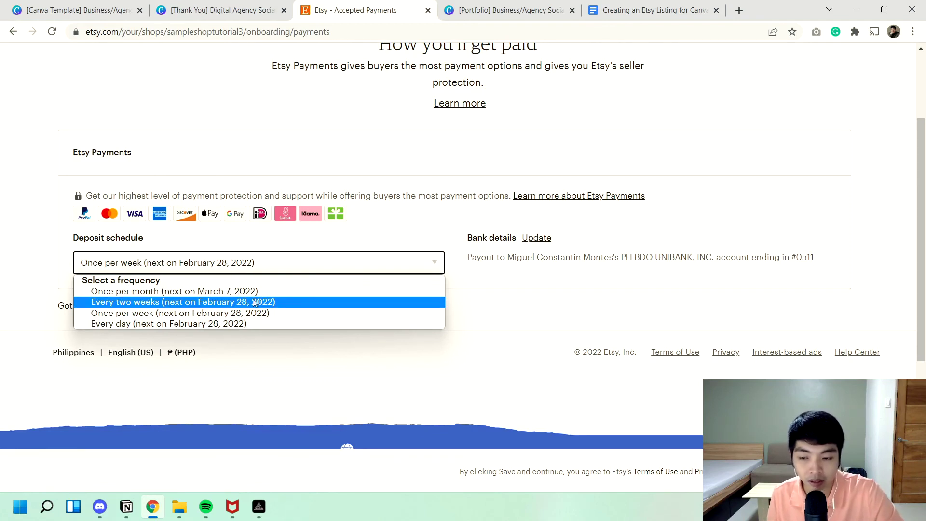
pyautogui.click(130, 291)
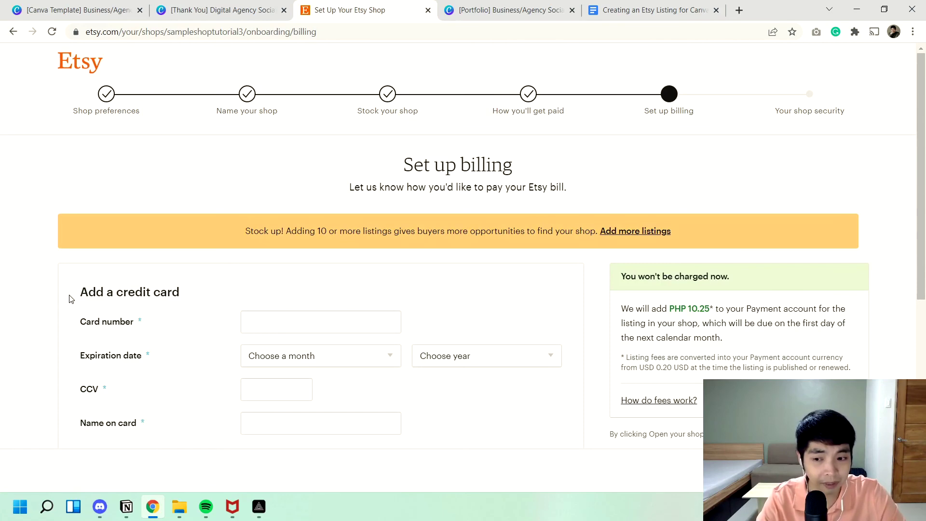
# Examine the credit card fields, billing address fields and listing fee notice of the billing setup
pyautogui.scroll(-2, 69, 299)
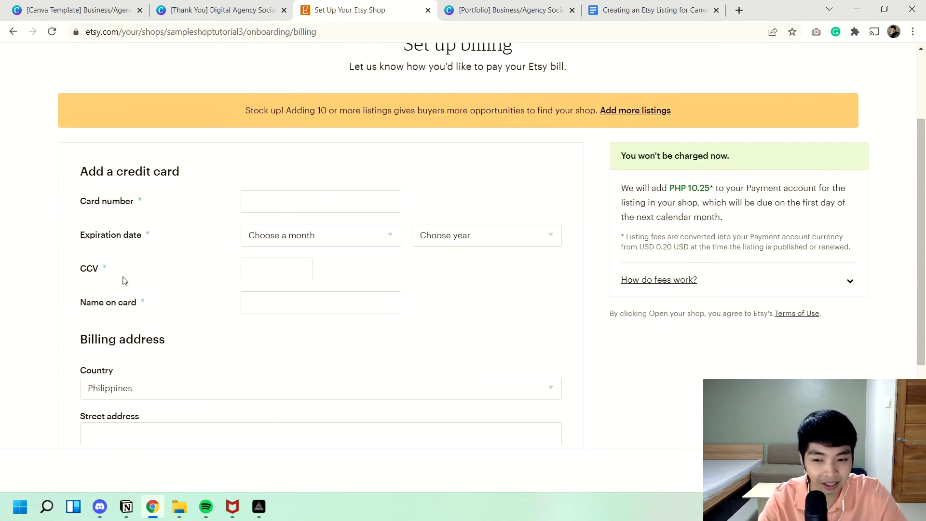
pyautogui.scroll(-4, 159, 284)
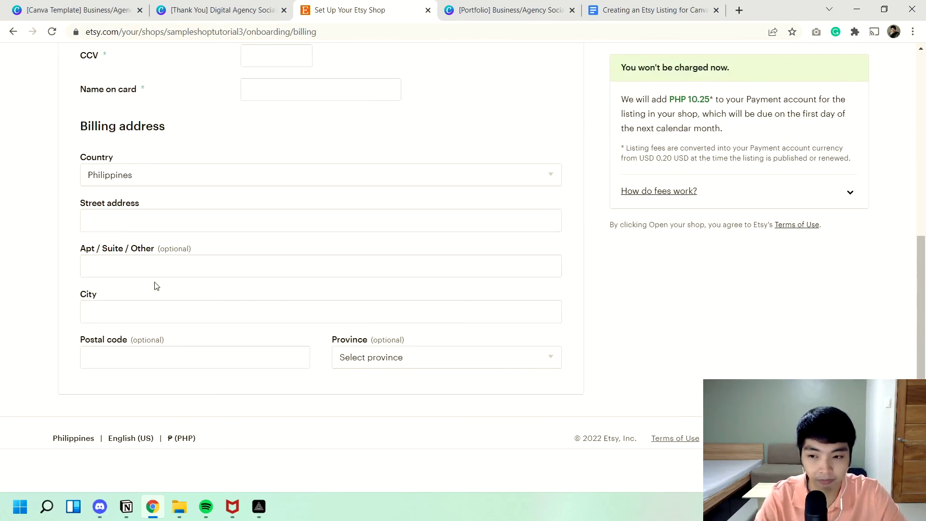
pyautogui.scroll(6, 156, 293)
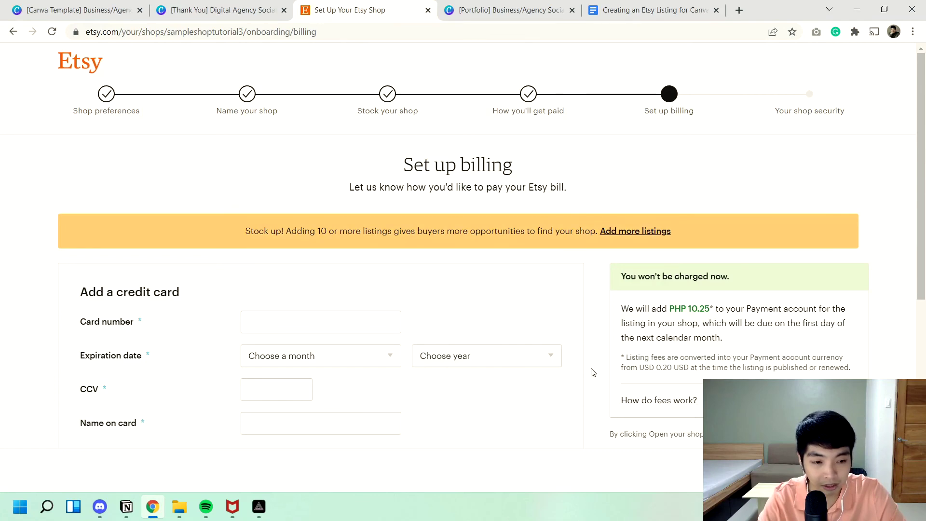
pyautogui.scroll(-7, 593, 372)
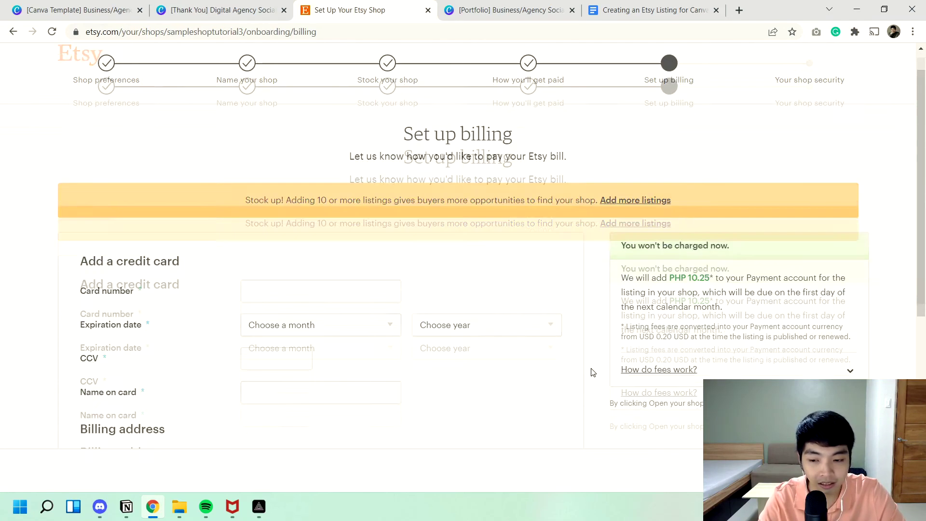